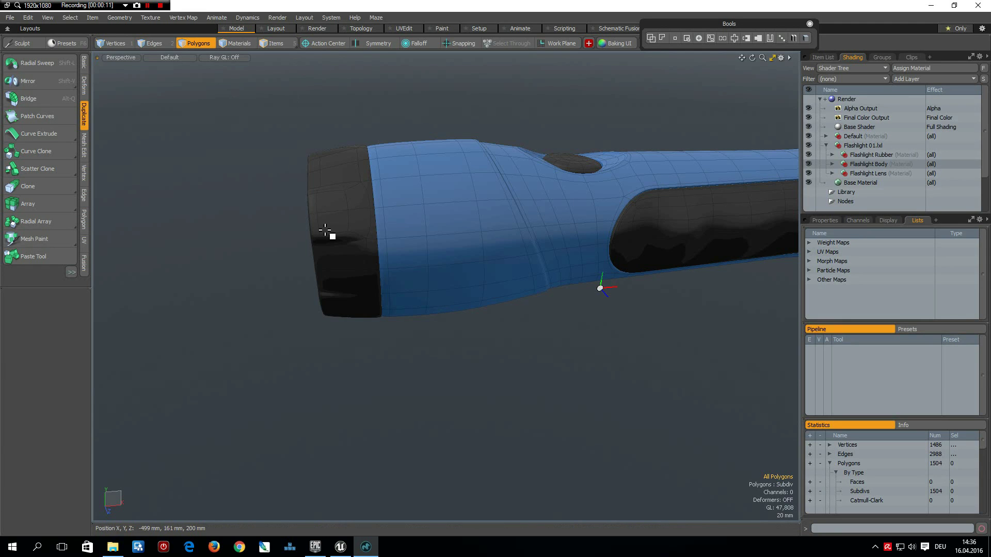
Step: Make the empty Mesh layer active in Front view and pick the Pen tool from Basic
{"action": "scroll", "coordinate": [589, 323], "scroll_direction": "down", "scroll_amount": 3}
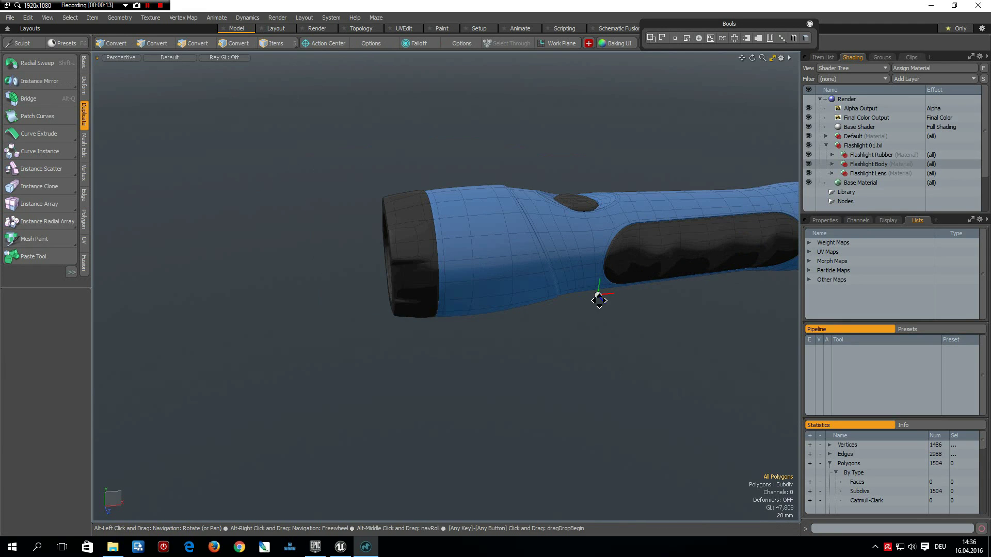
{"action": "left_click_drag", "start_coordinate": [544, 308], "coordinate": [442, 294], "text": "alt+shift"}
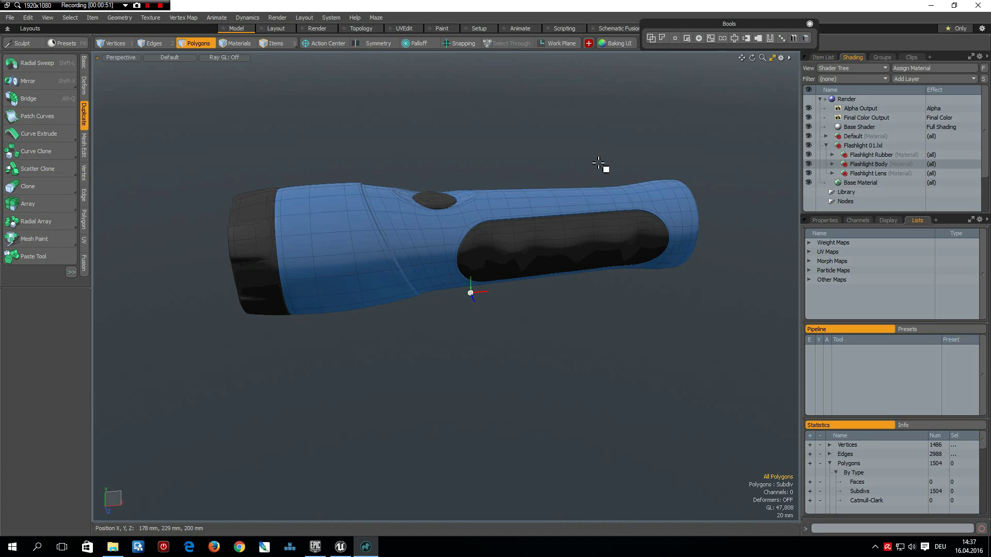
{"action": "left_click", "coordinate": [825, 57]}
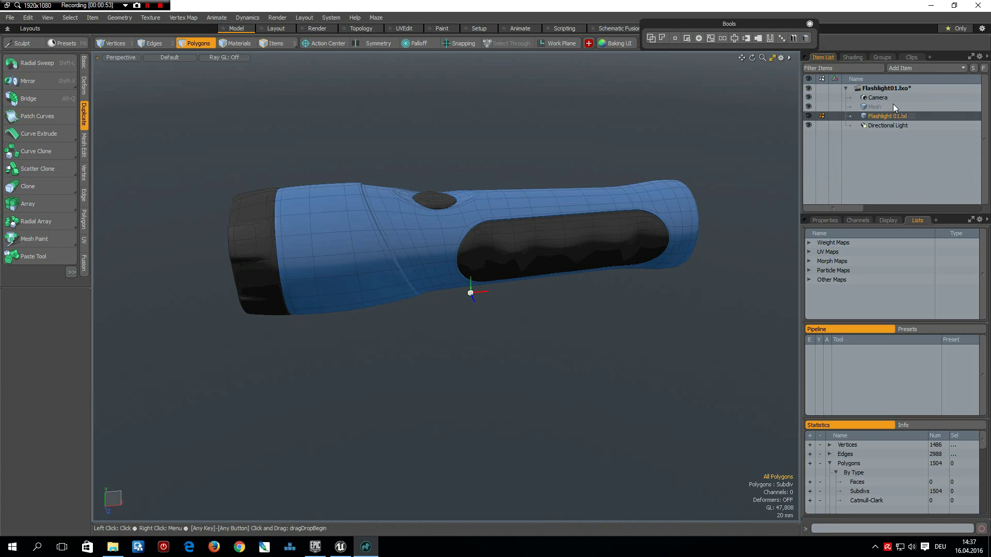
{"action": "left_click", "coordinate": [875, 107]}
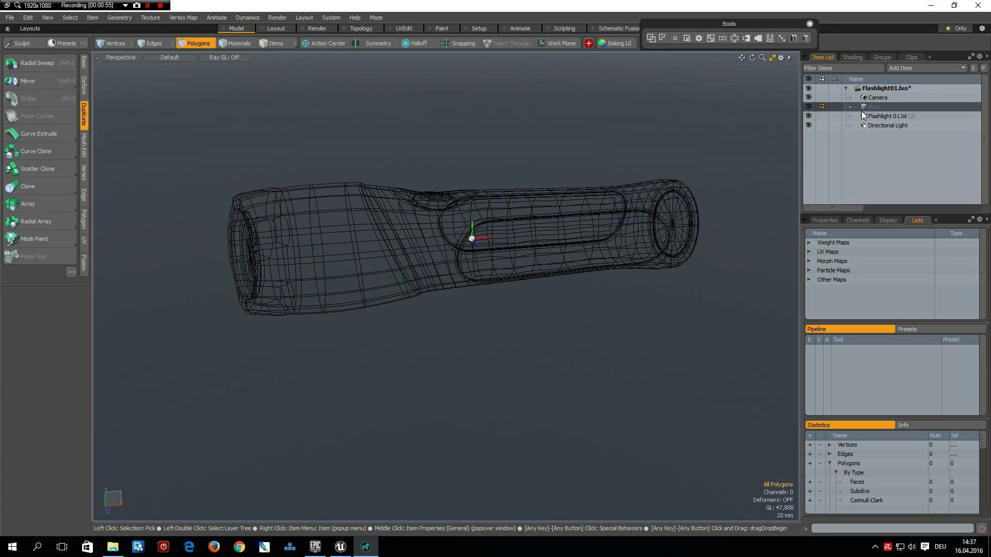
{"action": "key", "text": "KP_1"}
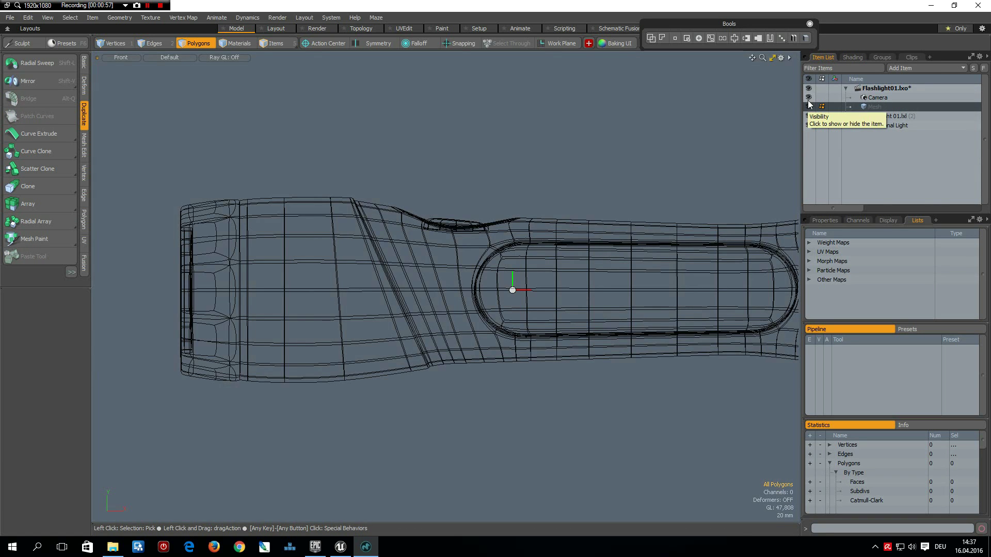
{"action": "scroll", "coordinate": [513, 270], "scroll_direction": "down", "scroll_amount": 2}
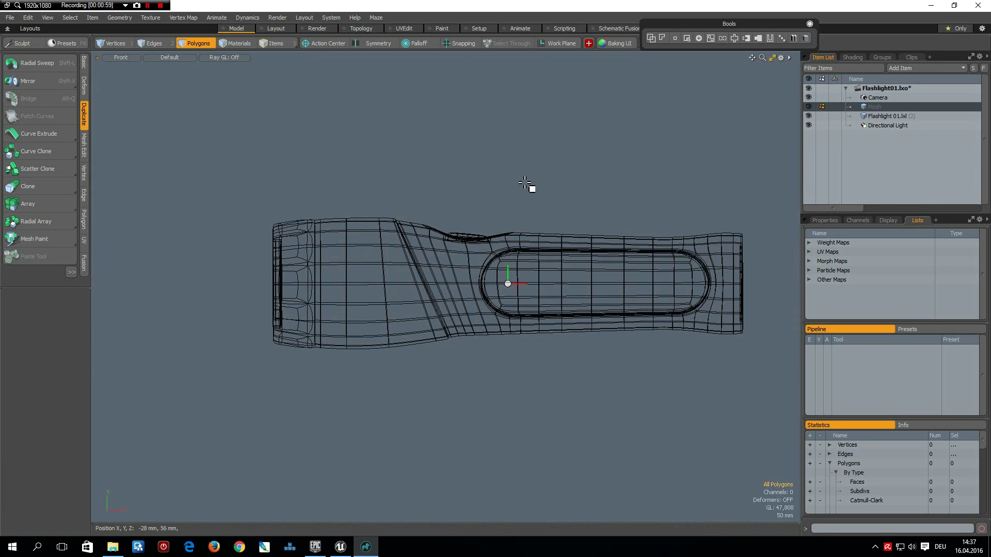
{"action": "left_click", "coordinate": [84, 63]}
{"action": "left_click", "coordinate": [49, 83]}
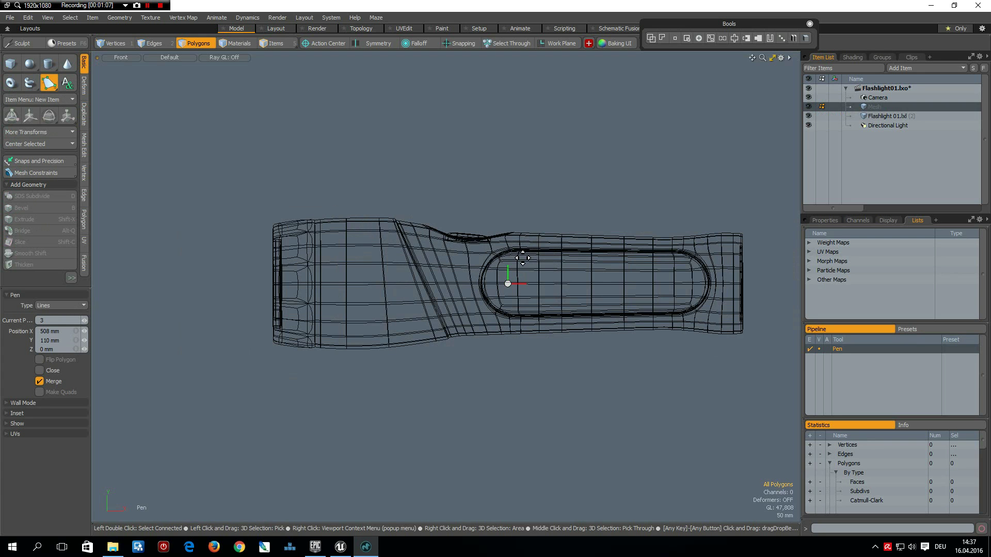
Step: Trace Pen points along the flashlight's top outline from the lens end to the tail
{"action": "scroll", "coordinate": [520, 264], "scroll_direction": "up", "scroll_amount": 3}
{"action": "left_click_drag", "start_coordinate": [521, 233], "coordinate": [468, 245], "text": "alt"}
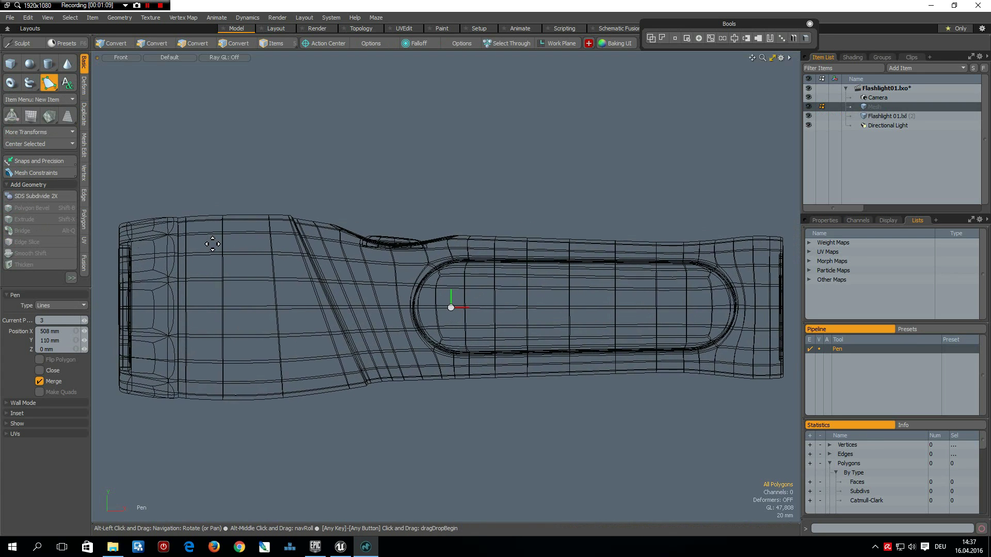
{"action": "left_click", "coordinate": [118, 225]}
{"action": "left_click", "coordinate": [180, 218]}
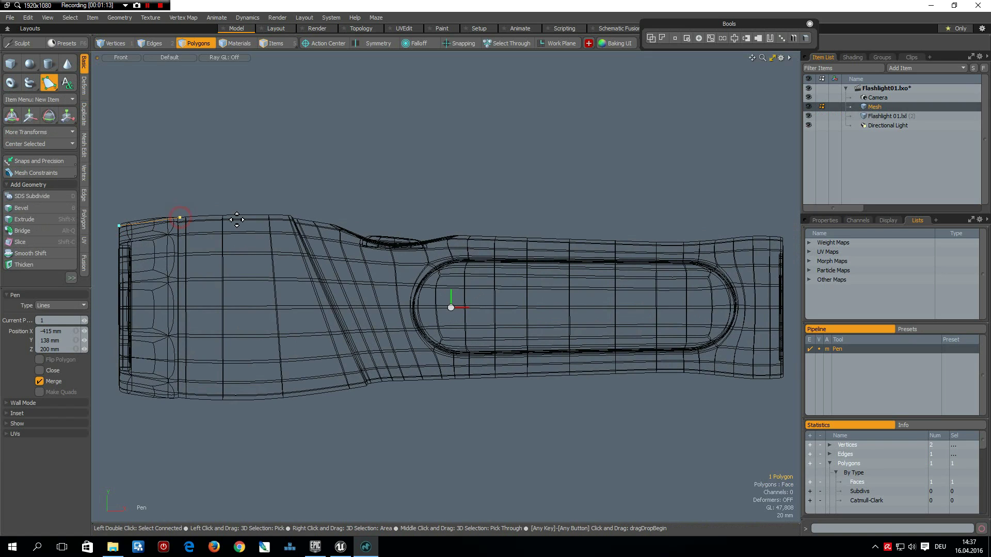
{"action": "left_click", "coordinate": [292, 216]}
{"action": "left_click", "coordinate": [336, 224]}
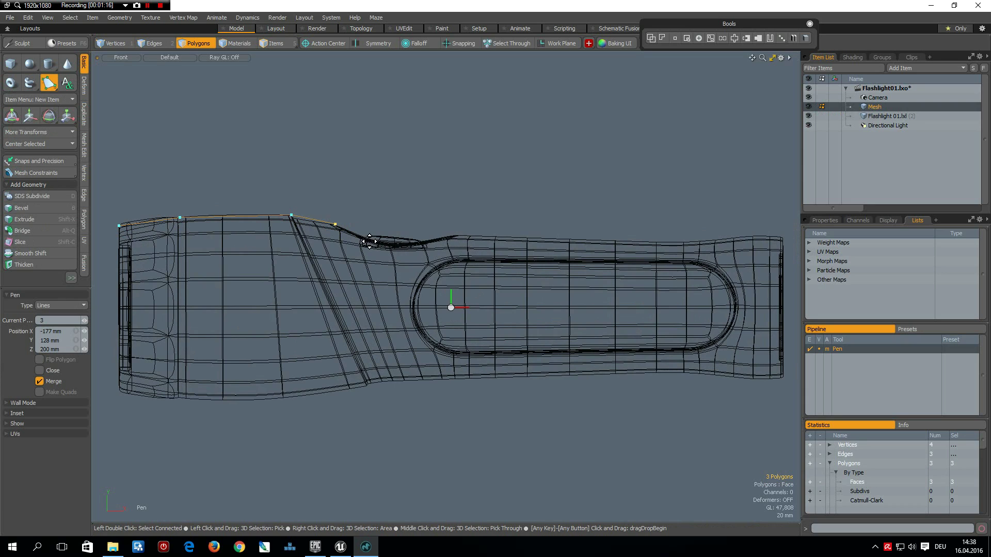
{"action": "left_click", "coordinate": [396, 237]}
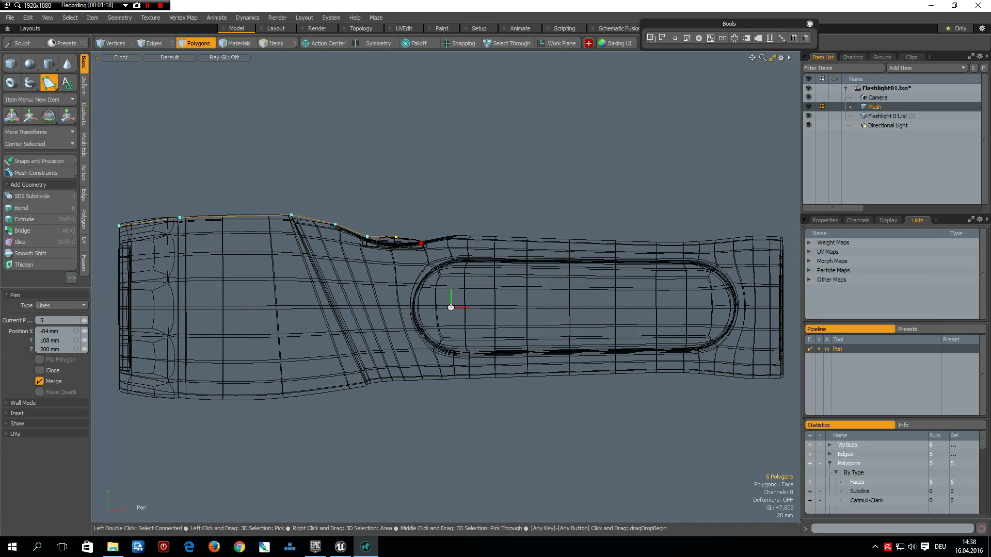
{"action": "left_click", "coordinate": [456, 236]}
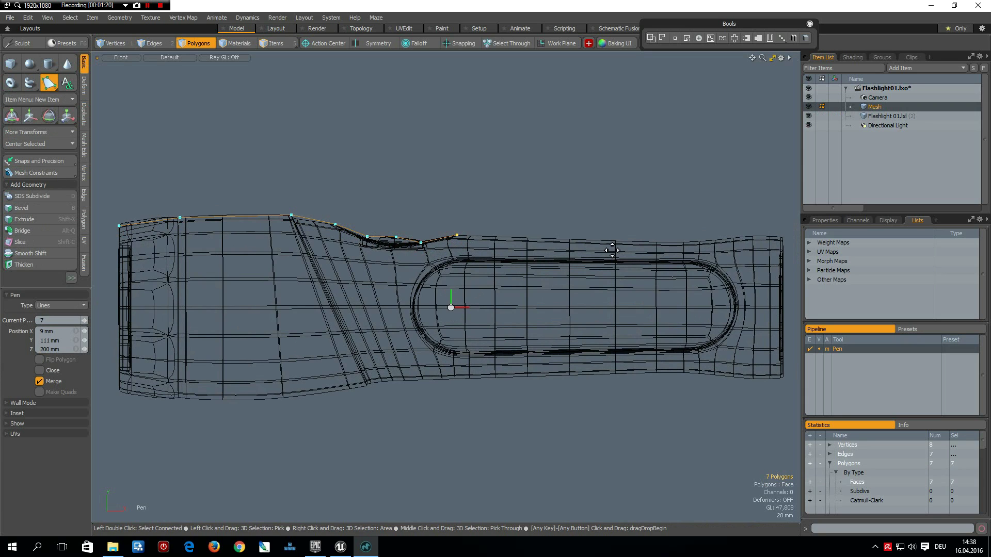
{"action": "left_click", "coordinate": [659, 243]}
{"action": "left_click", "coordinate": [753, 239]}
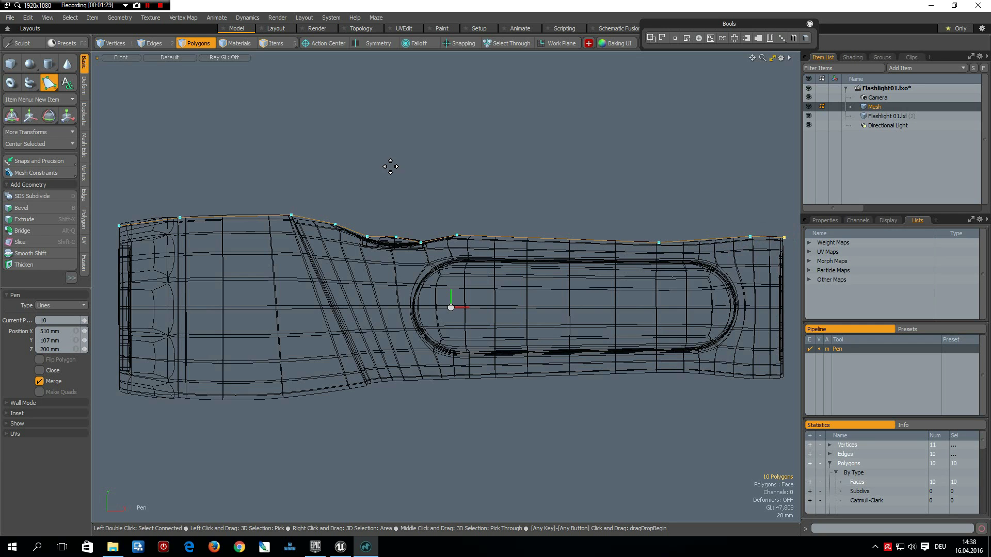
Step: Back in Perspective view, centre the profile line on the Z axis
{"action": "key", "text": "ctrl+space"}
{"action": "left_click", "coordinate": [421, 144]}
{"action": "left_click_drag", "start_coordinate": [425, 166], "coordinate": [339, 179], "text": "alt"}
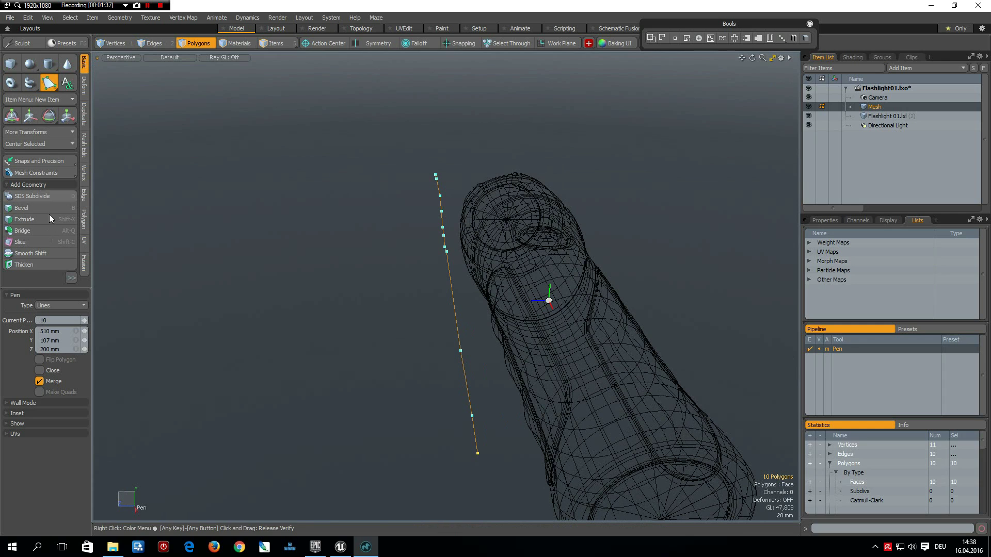
{"action": "left_click", "coordinate": [40, 145]}
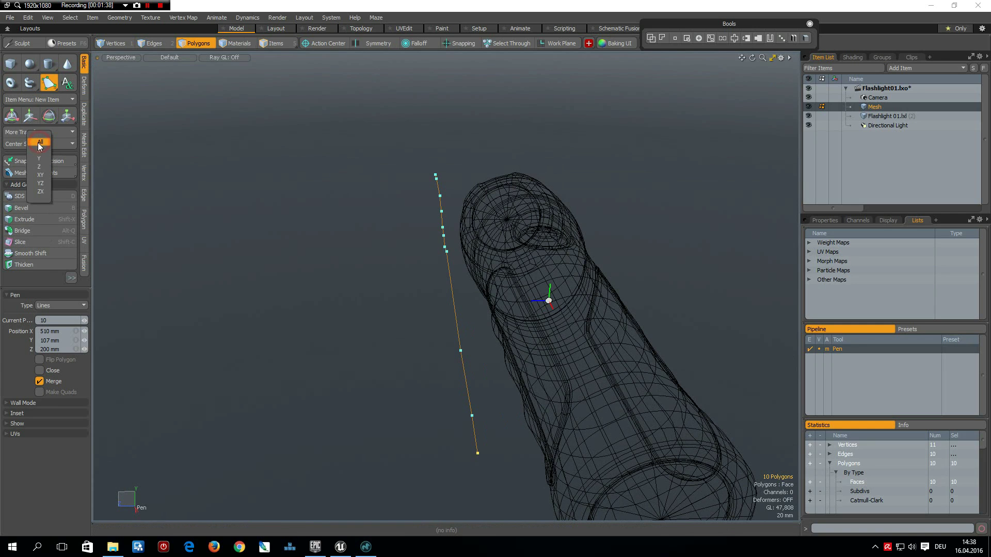
{"action": "left_click", "coordinate": [44, 168]}
{"action": "left_click_drag", "start_coordinate": [498, 343], "coordinate": [522, 356], "text": "alt"}
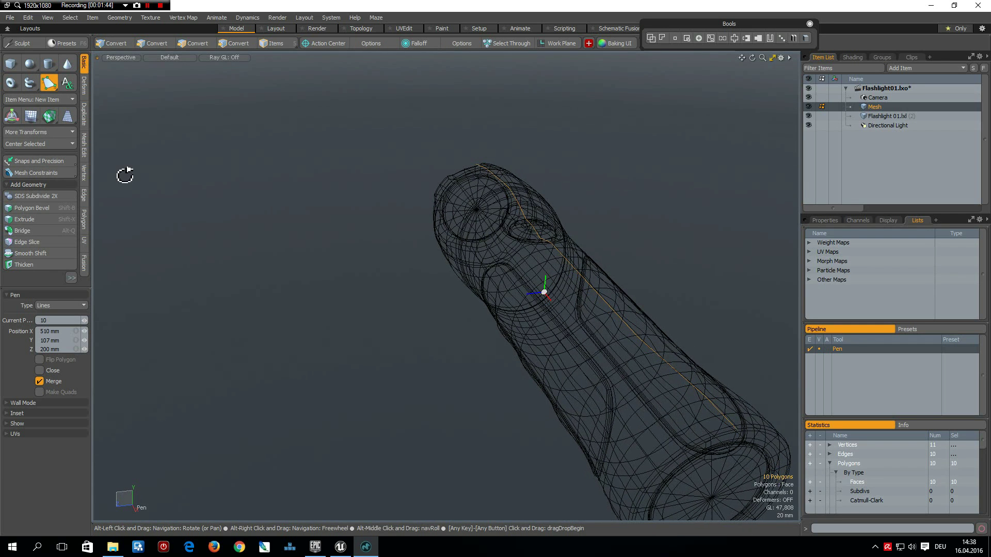
Step: Activate Radial Sweep from the Duplicate tools and make Flashlight 01.lxl the active layer
{"action": "left_click", "coordinate": [83, 86]}
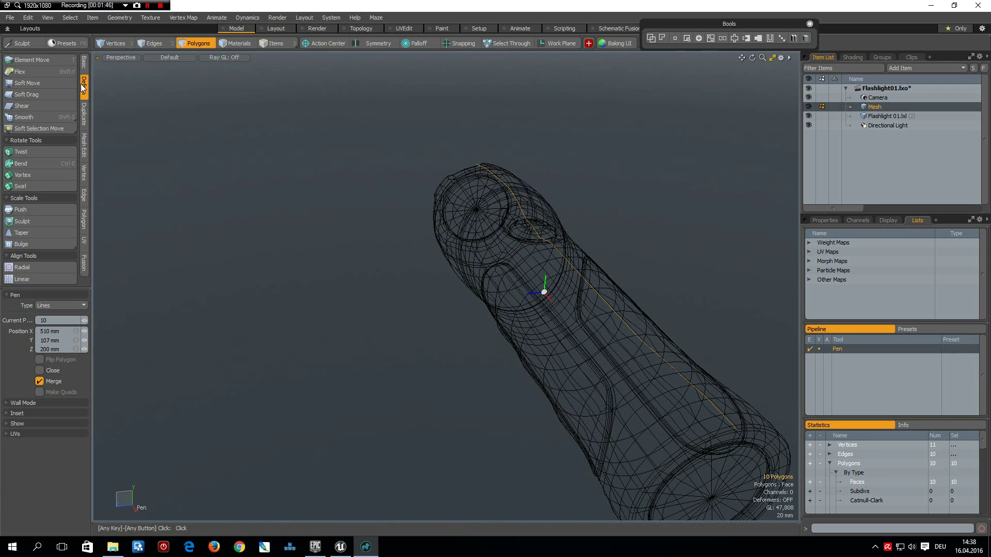
{"action": "left_click", "coordinate": [83, 115]}
{"action": "left_click", "coordinate": [36, 63]}
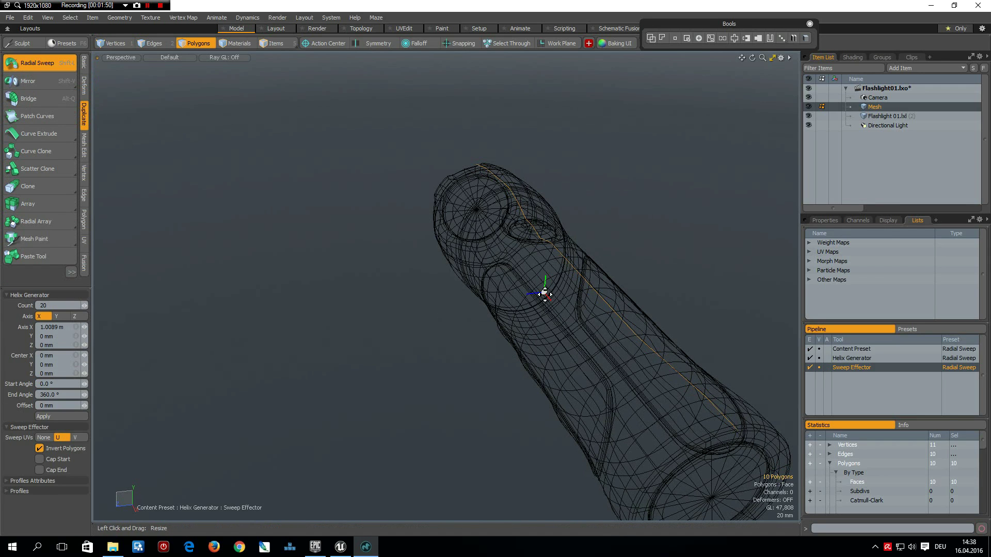
{"action": "left_click", "coordinate": [872, 117]}
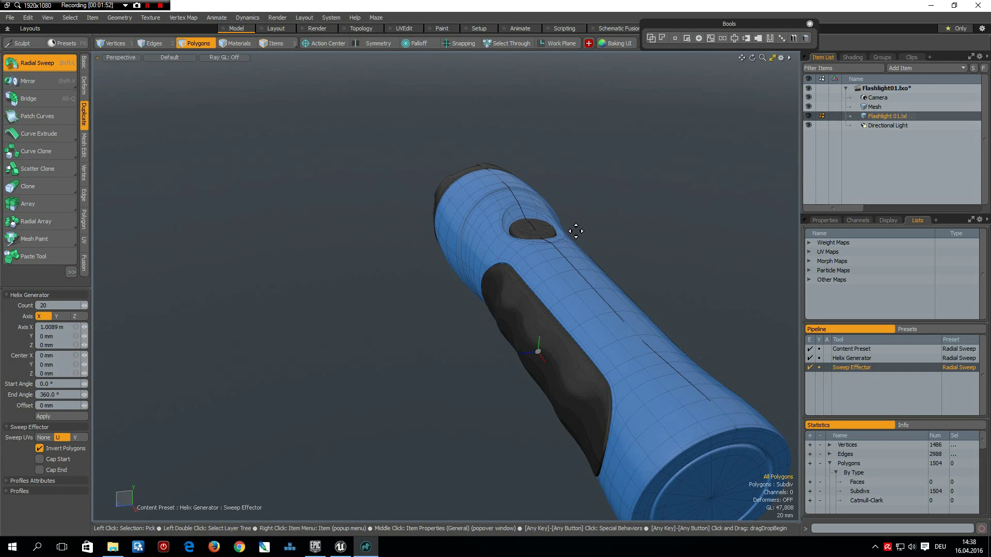
{"action": "left_click_drag", "start_coordinate": [456, 251], "coordinate": [280, 276], "text": "alt"}
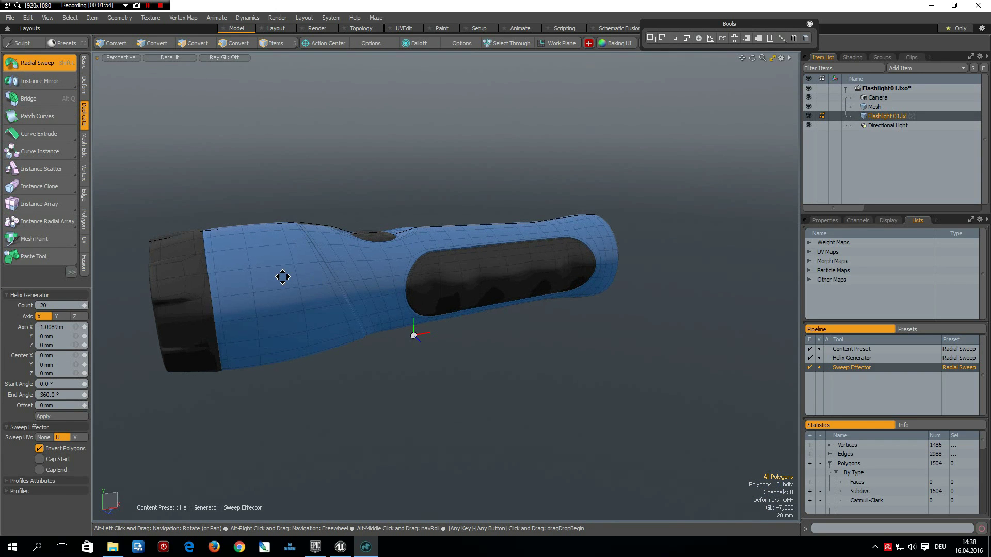
{"action": "left_click_drag", "start_coordinate": [396, 274], "coordinate": [427, 327], "text": "alt+shift"}
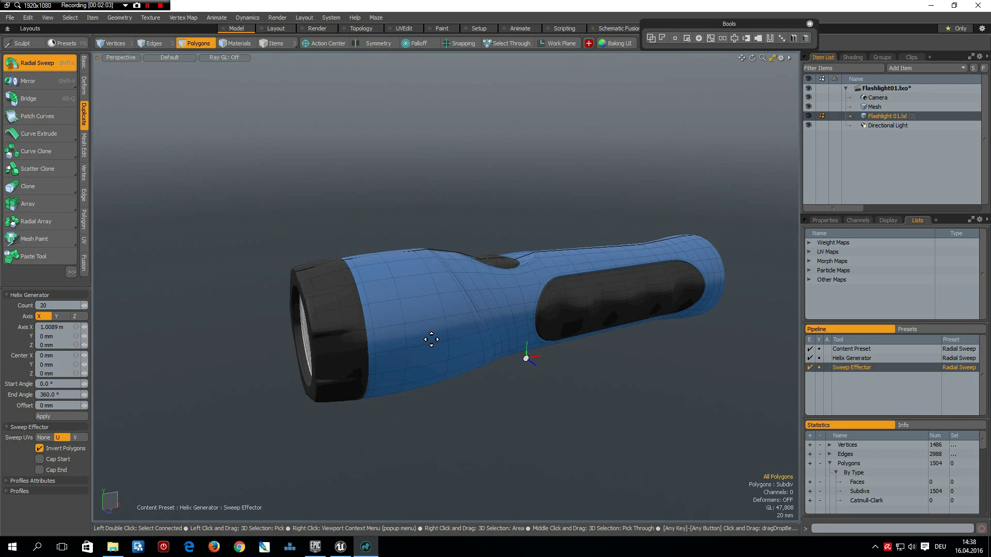
Step: Drop the sweep tool, inspect a polygon ring on the flashlight body, then deselect it
{"action": "key", "text": "space"}
{"action": "left_click_drag", "start_coordinate": [433, 327], "coordinate": [427, 314]}
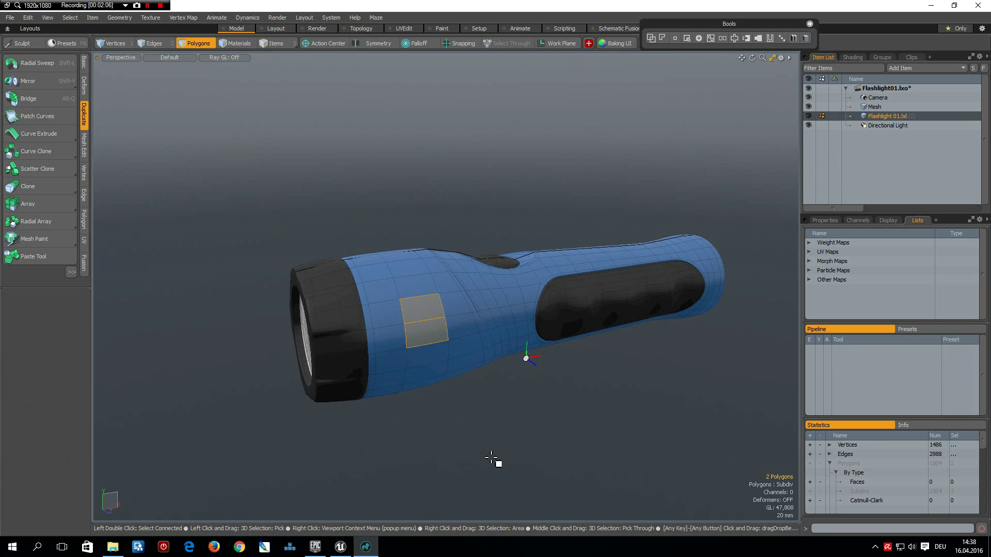
{"action": "key", "text": "l"}
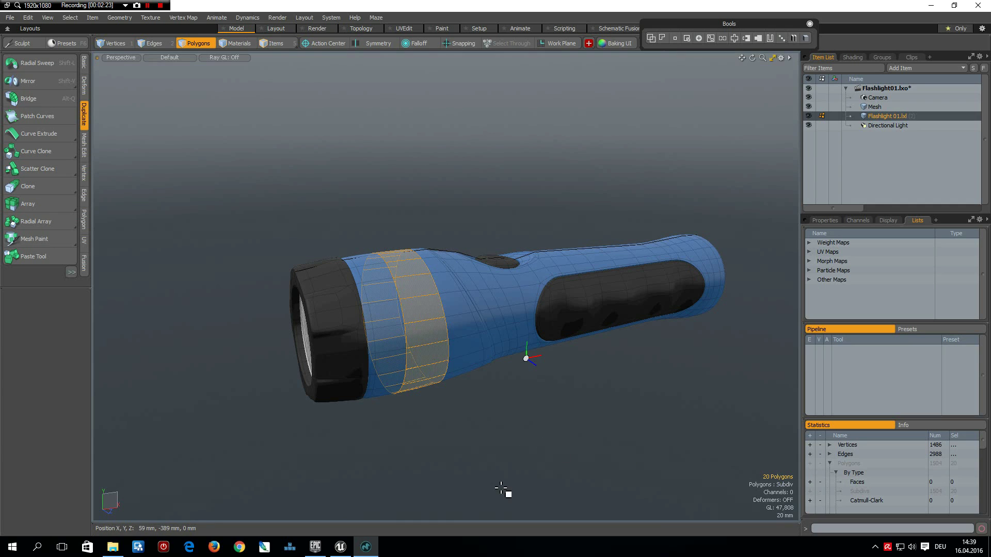
{"action": "left_click", "coordinate": [536, 417]}
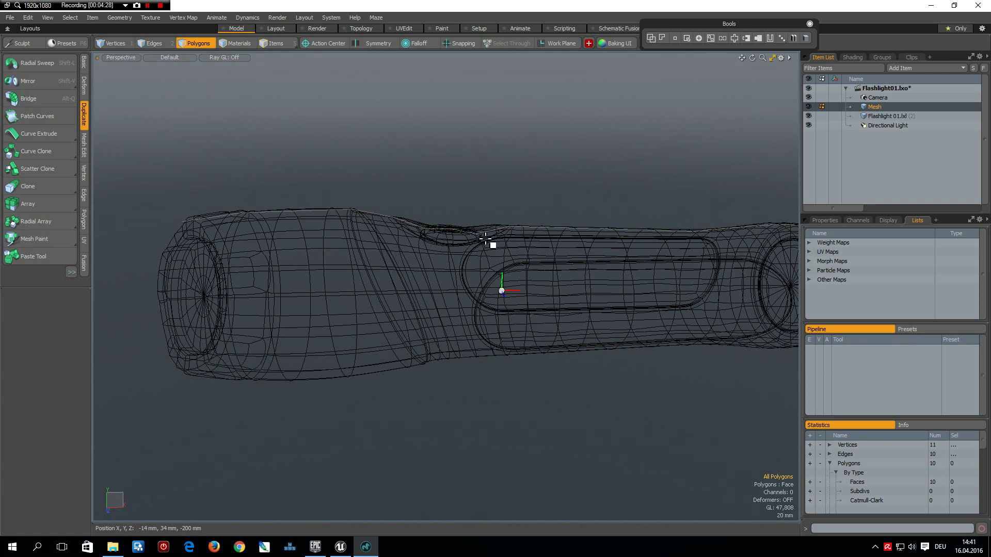
Step: In Front view, align five top-edge vertices of the profile into a straight line
{"action": "scroll", "coordinate": [489, 238], "scroll_direction": "up", "scroll_amount": 2}
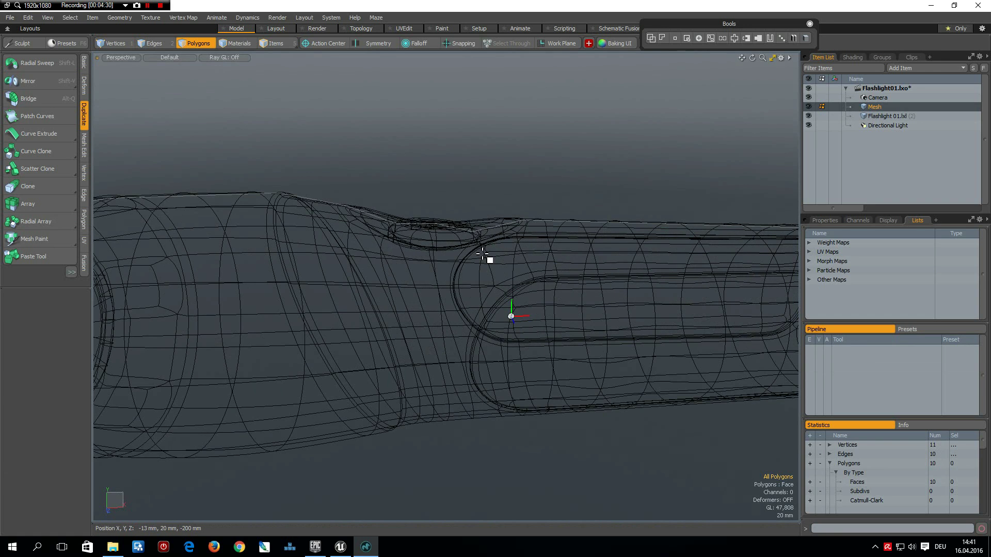
{"action": "key", "text": "KP_1"}
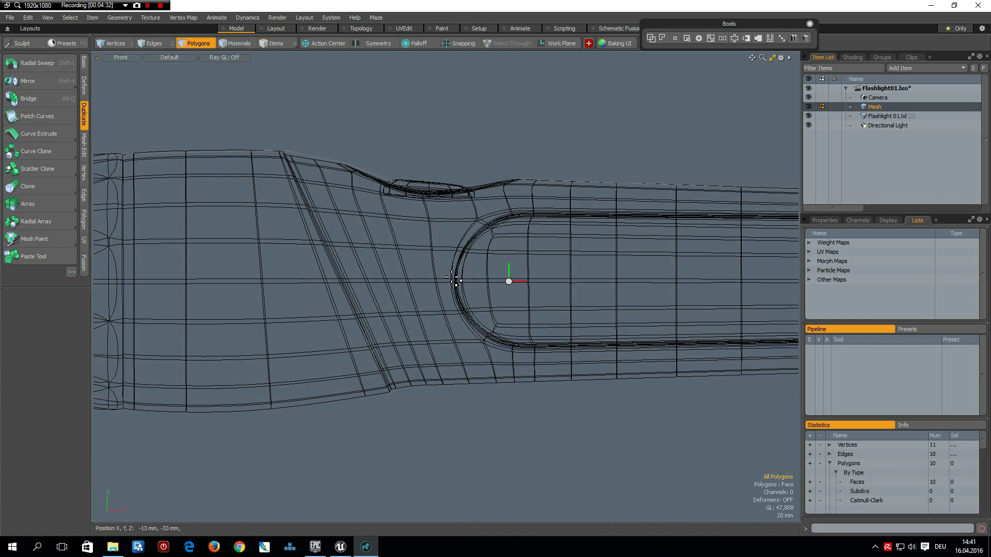
{"action": "key", "text": "1"}
{"action": "left_click_drag", "start_coordinate": [317, 121], "coordinate": [350, 189]}
{"action": "left_click", "coordinate": [398, 203]}
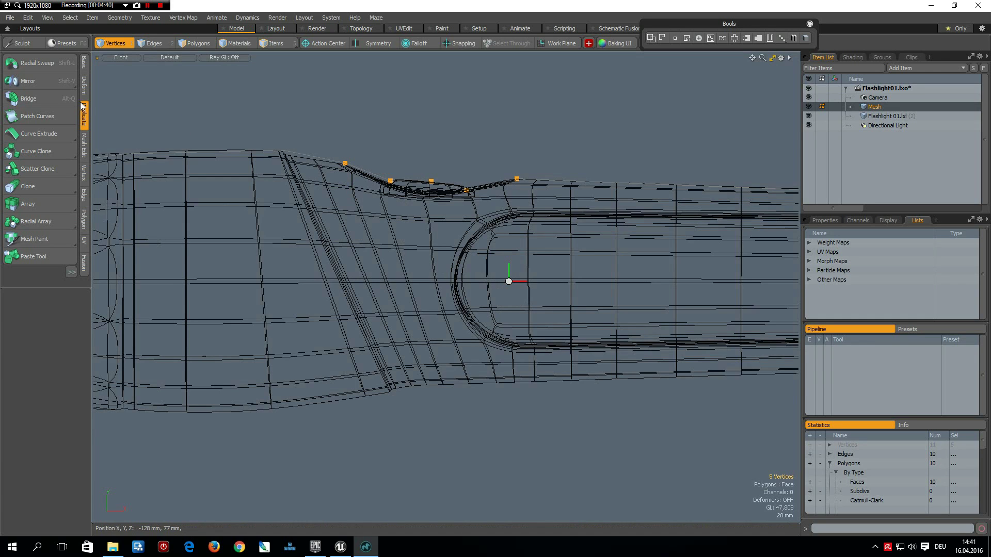
{"action": "left_click", "coordinate": [84, 175]}
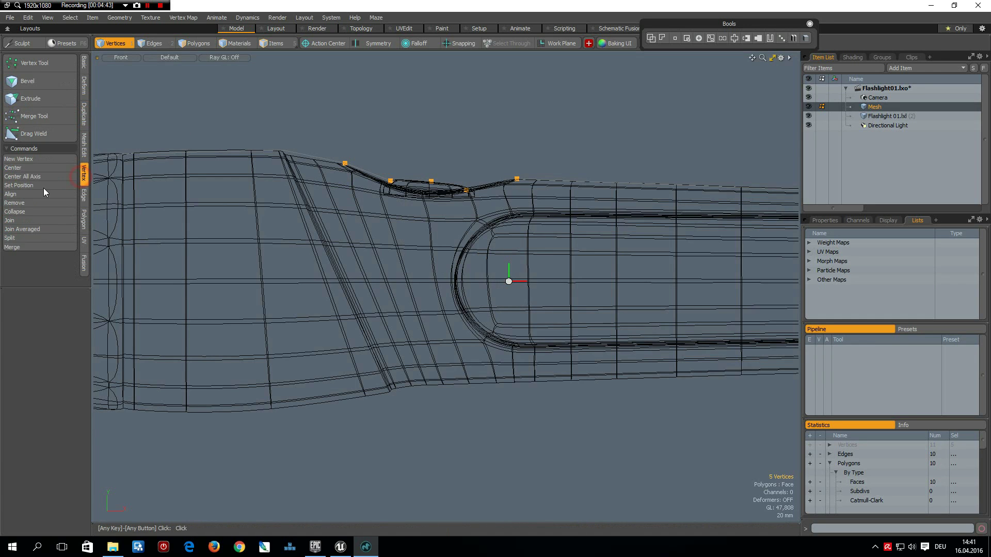
{"action": "left_click", "coordinate": [29, 194]}
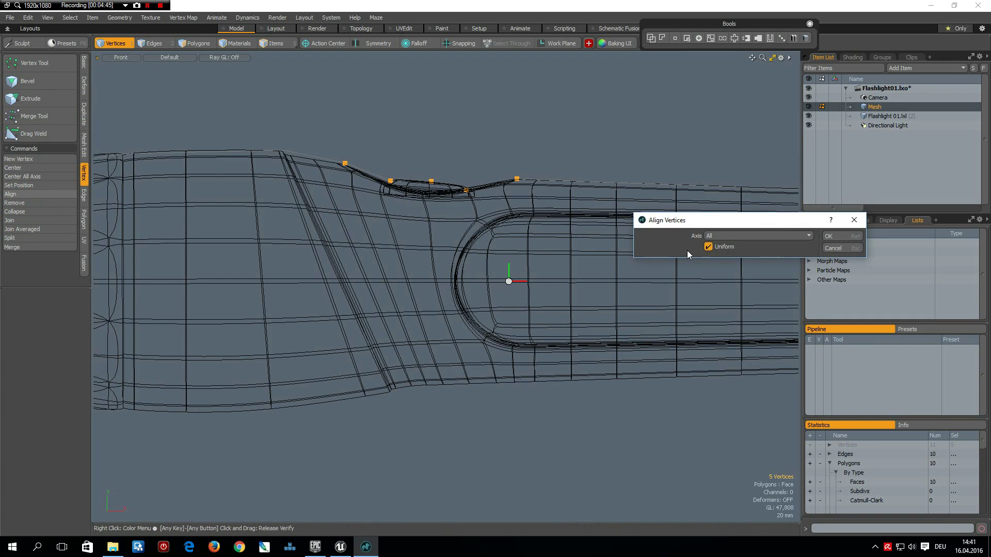
{"action": "left_click", "coordinate": [830, 236]}
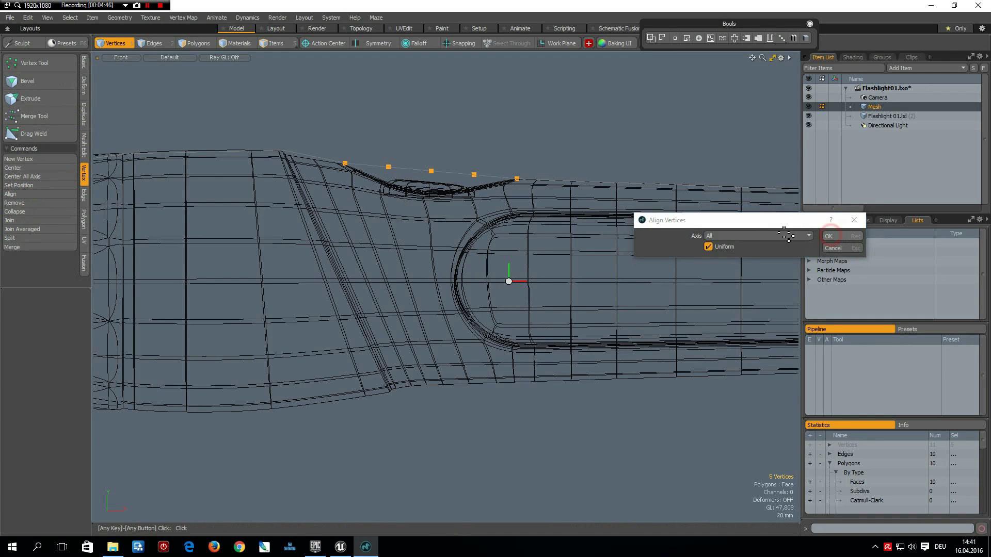
{"action": "left_click", "coordinate": [568, 157]}
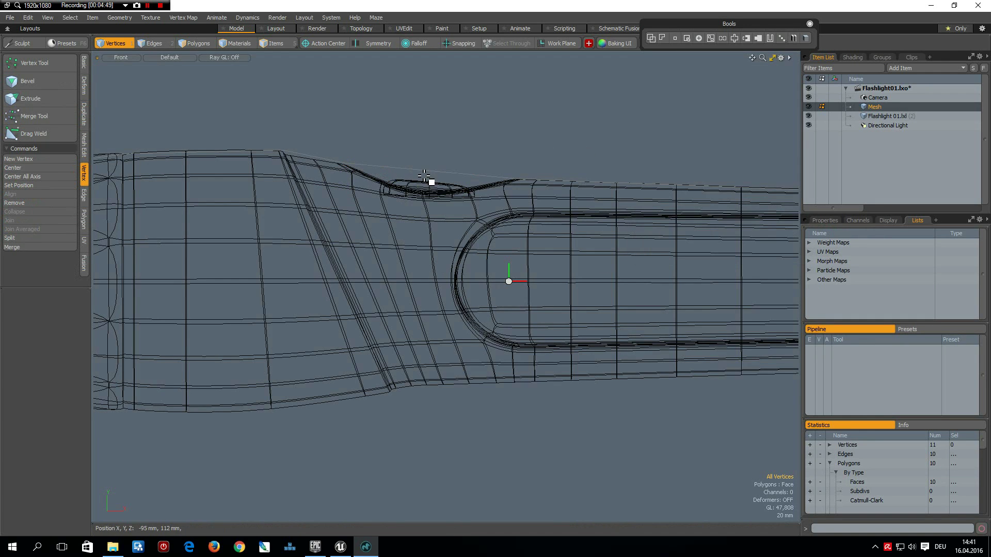
Step: Select the whole profile curve strip in Perspective and start a Radial Sweep on it
{"action": "key", "text": "3"}
{"action": "double_click", "coordinate": [433, 172]}
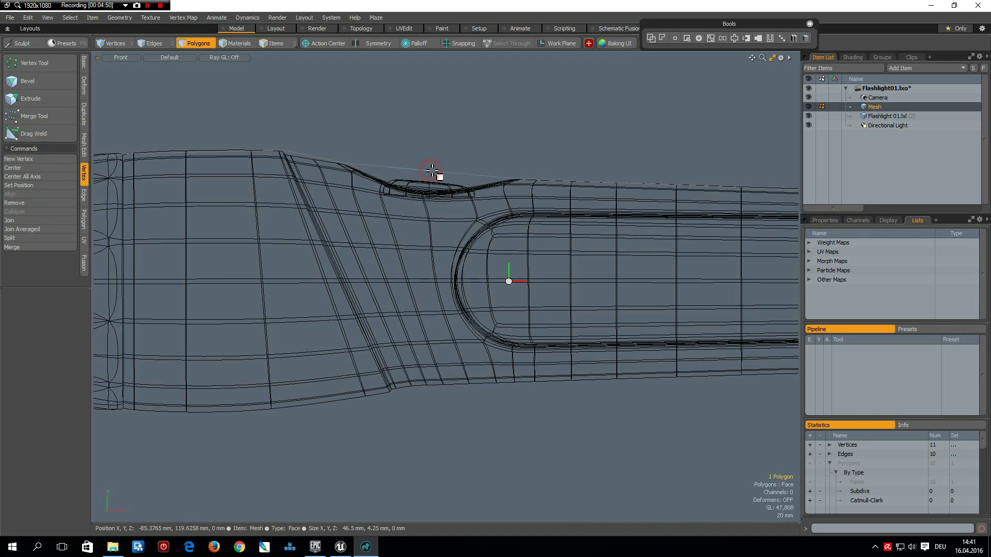
{"action": "key", "text": "ctrl+space"}
{"action": "left_click", "coordinate": [513, 113]}
{"action": "left_click_drag", "start_coordinate": [482, 210], "coordinate": [288, 361], "text": "alt"}
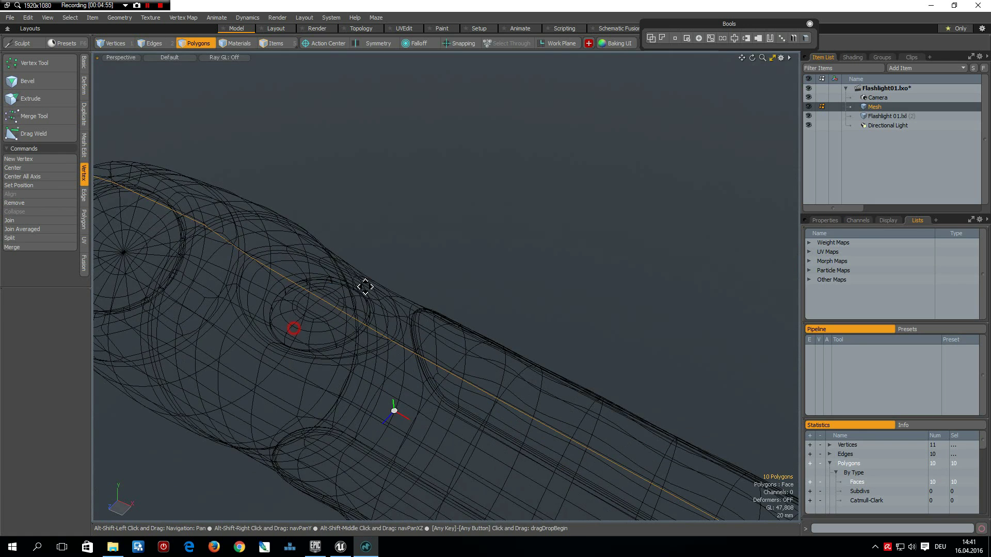
{"action": "left_click_drag", "start_coordinate": [365, 285], "coordinate": [228, 228], "text": "alt"}
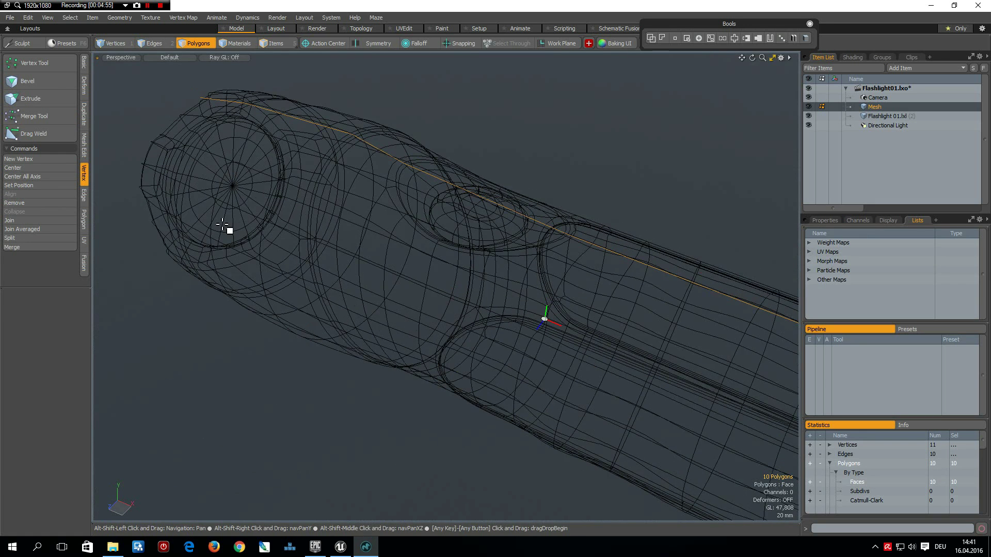
{"action": "left_click", "coordinate": [84, 115]}
{"action": "left_click", "coordinate": [21, 65]}
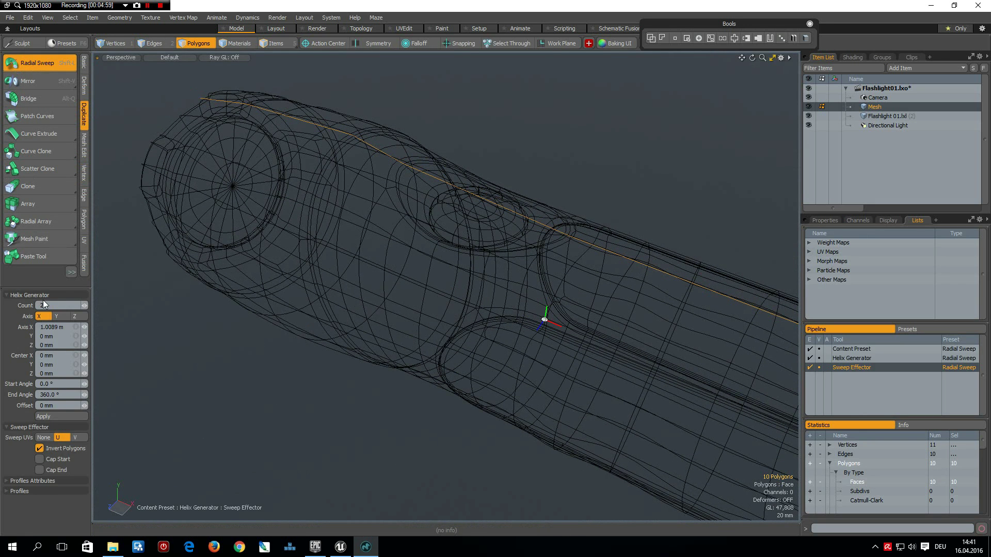
Step: Apply the 20-step radial sweep, then fill the open lens-end rim loop with a cap polygon
{"action": "left_click", "coordinate": [70, 417]}
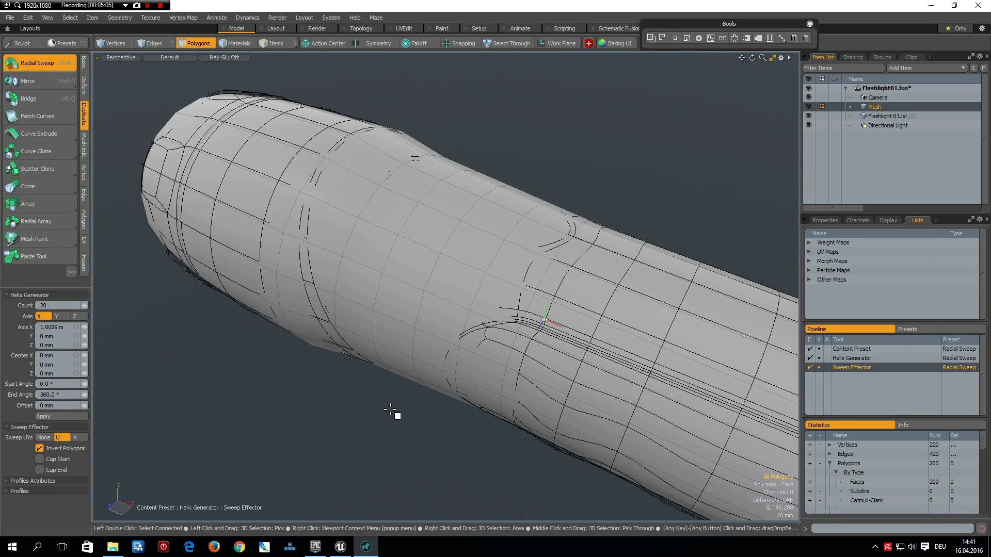
{"action": "key", "text": "space"}
{"action": "key", "text": "space"}
{"action": "left_click_drag", "start_coordinate": [287, 216], "coordinate": [412, 276], "text": "alt"}
{"action": "key", "text": "space"}
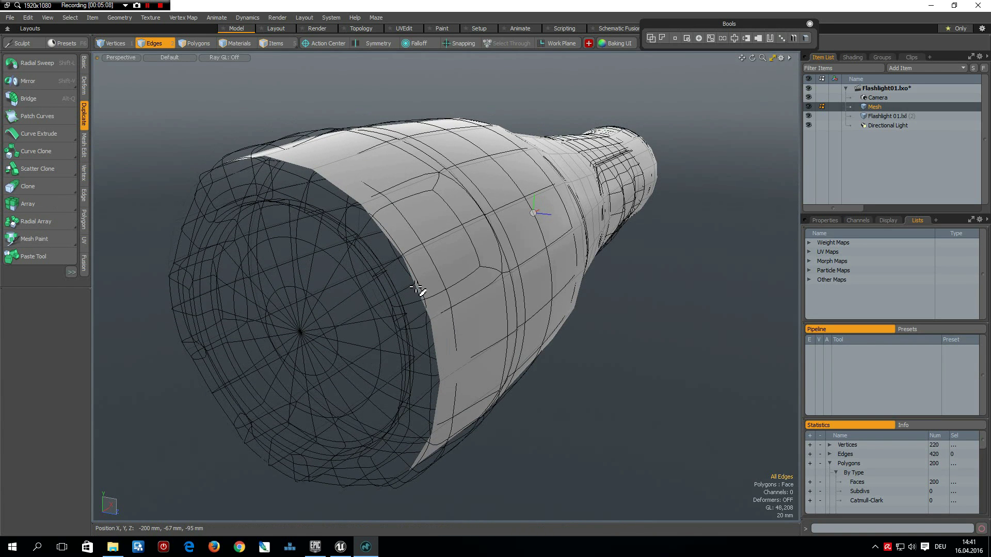
{"action": "double_click", "coordinate": [416, 288]}
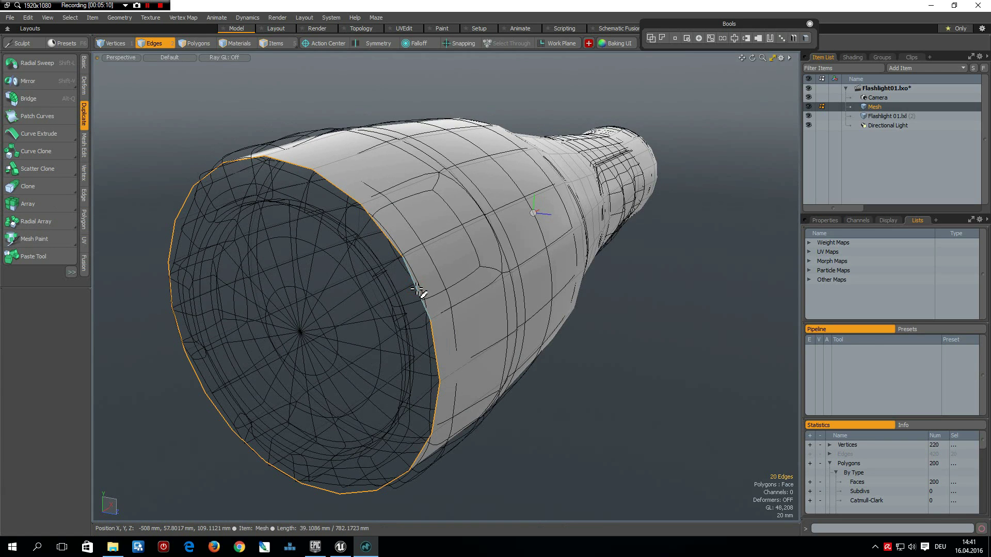
{"action": "key", "text": "p"}
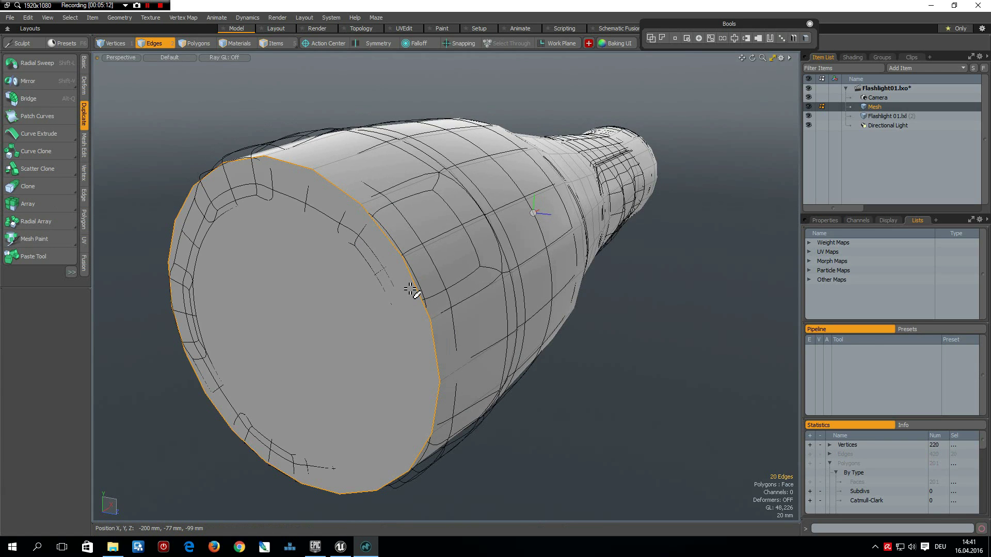
{"action": "key", "text": "space"}
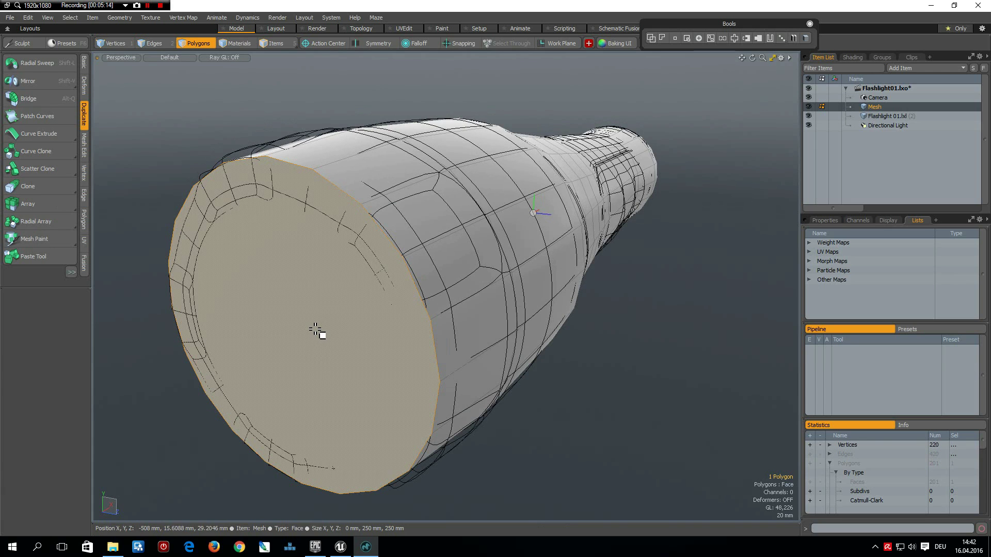
Step: Bevel the lens cap with a 24.6 mm inset and a -4 mm shift
{"action": "key", "text": "b"}
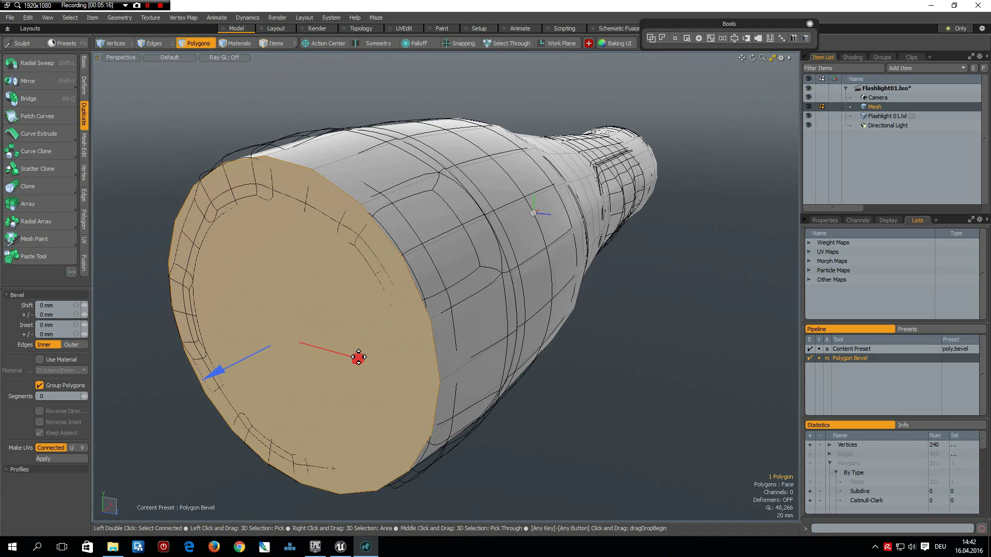
{"action": "left_click_drag", "start_coordinate": [357, 359], "coordinate": [358, 360]}
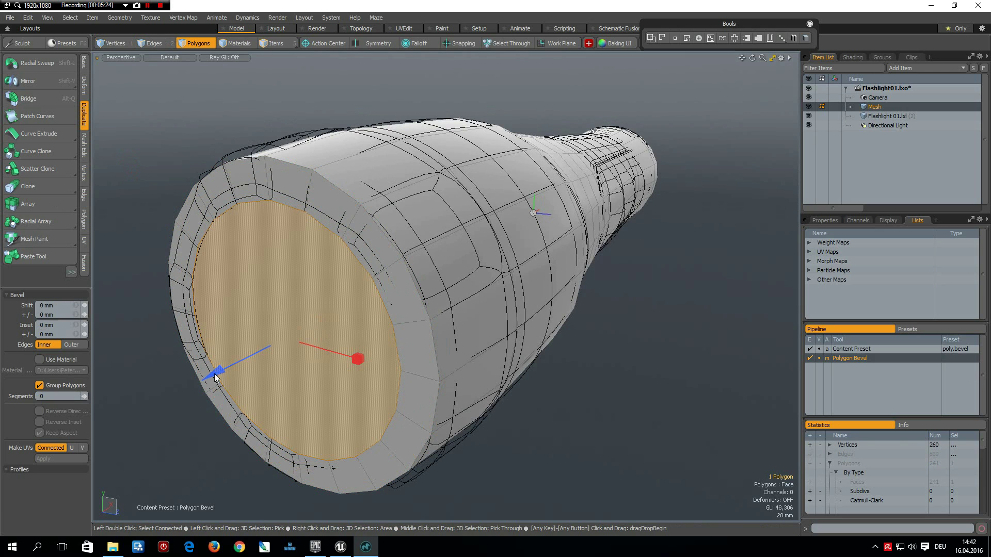
{"action": "left_click_drag", "start_coordinate": [212, 372], "coordinate": [235, 365]}
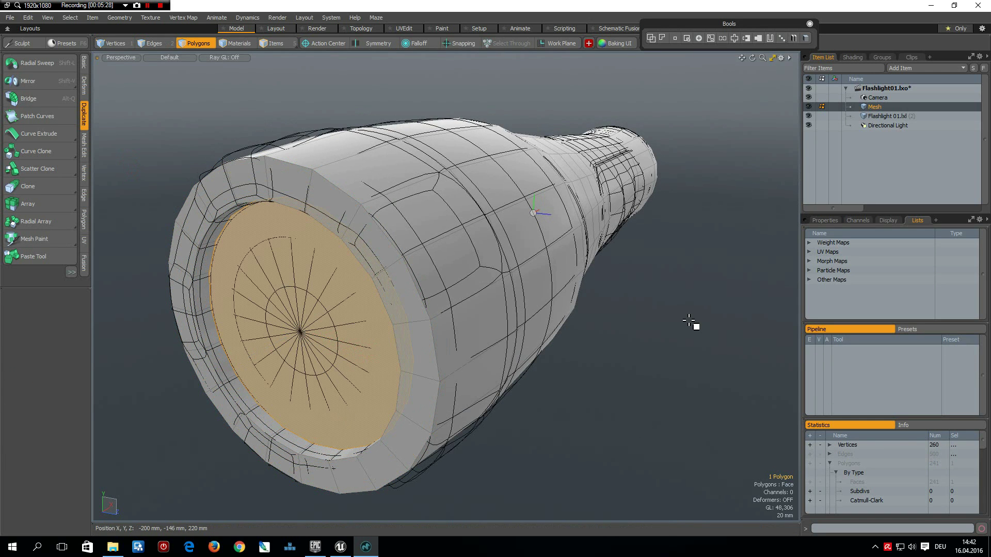
{"action": "key", "text": "space"}
Step: Select the rim edge loop at the flashlight's open back end
{"action": "left_click_drag", "start_coordinate": [646, 252], "coordinate": [466, 259], "text": "alt"}
{"action": "scroll", "coordinate": [609, 332], "scroll_direction": "down", "scroll_amount": 5}
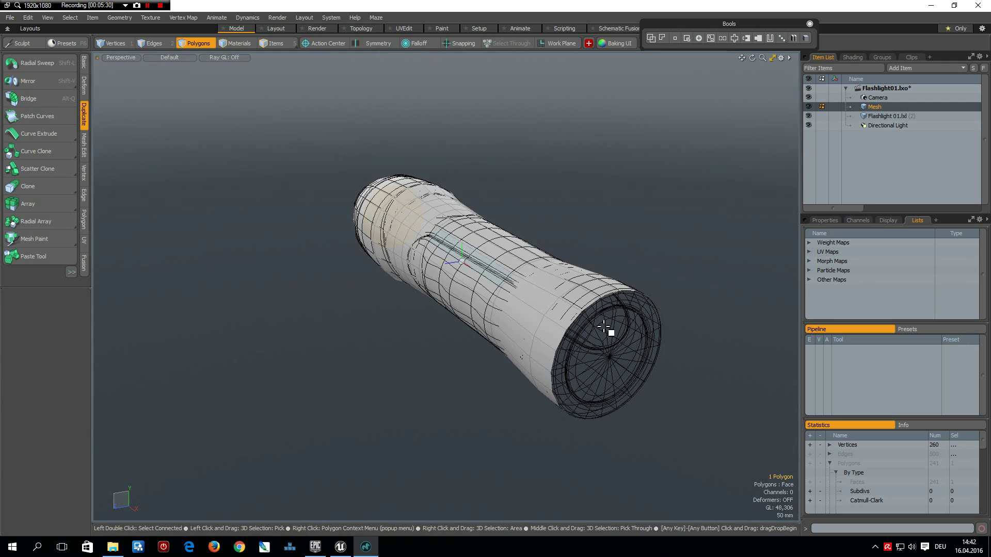
{"action": "scroll", "coordinate": [604, 287], "scroll_direction": "up", "scroll_amount": 4}
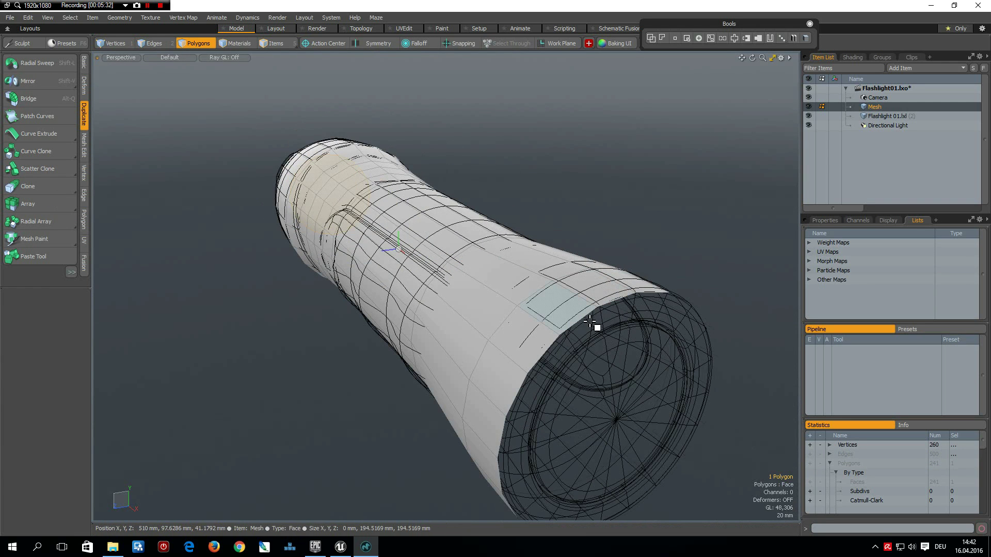
{"action": "key", "text": "2"}
{"action": "double_click", "coordinate": [592, 319]}
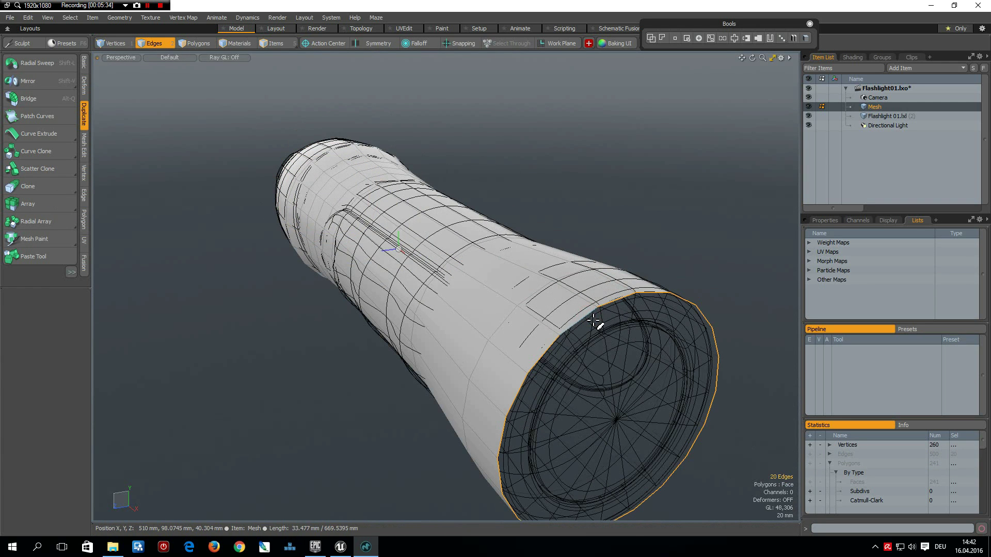
Step: Cap the back opening with a polygon and reselect the back rim edge loop
{"action": "key", "text": "p"}
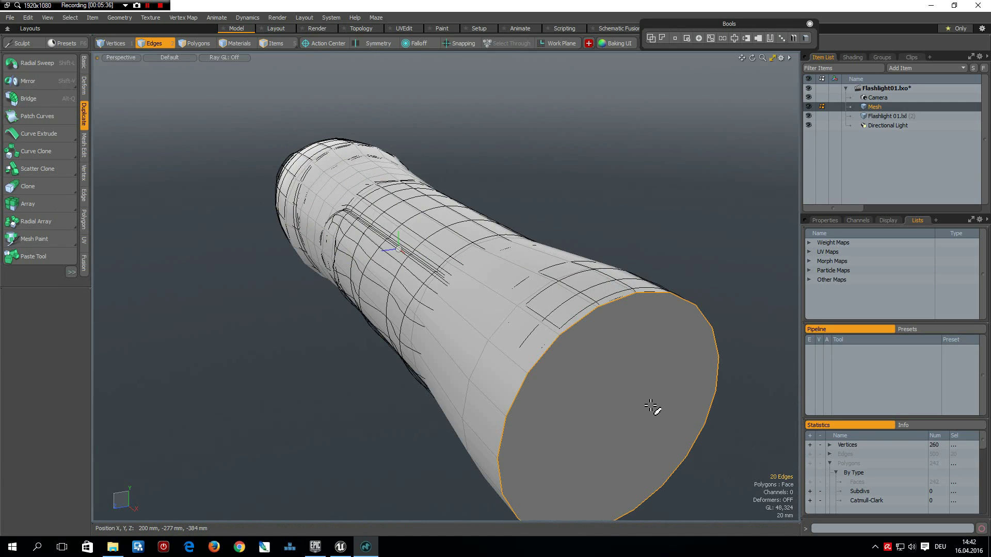
{"action": "left_click", "coordinate": [728, 196]}
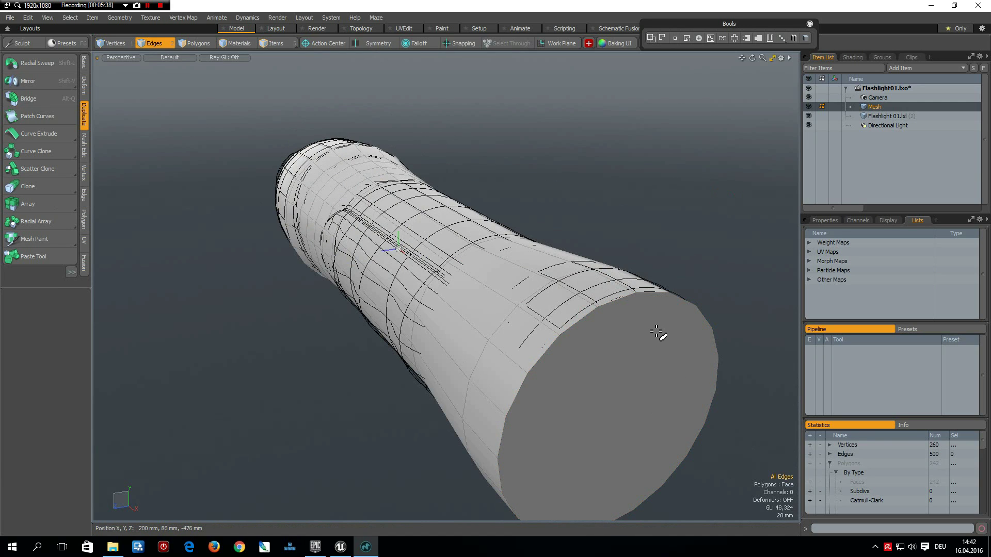
{"action": "left_click", "coordinate": [586, 322]}
{"action": "left_click", "coordinate": [585, 323]}
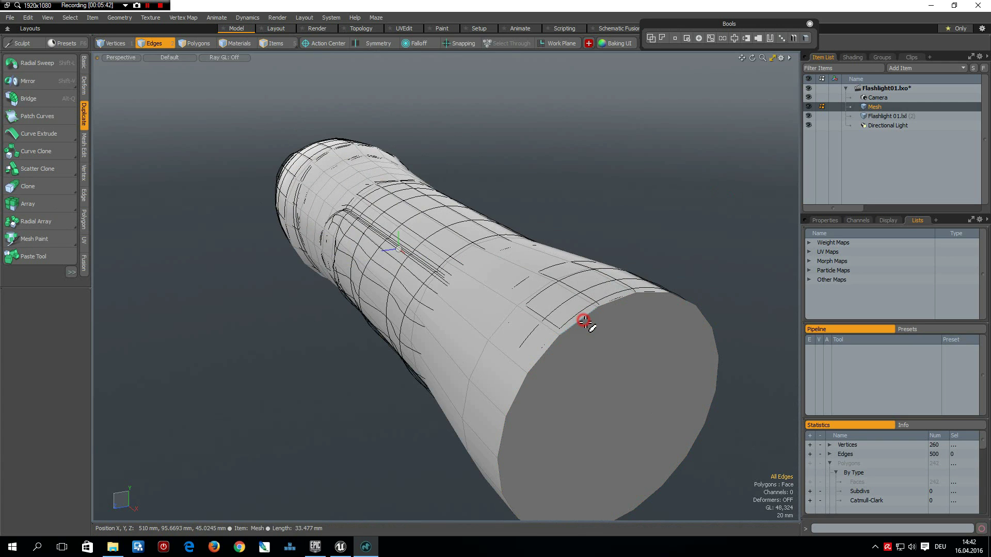
{"action": "double_click", "coordinate": [584, 321]}
{"action": "left_click_drag", "start_coordinate": [553, 371], "coordinate": [570, 283], "text": "alt"}
{"action": "scroll", "coordinate": [571, 283], "scroll_direction": "down", "scroll_amount": 5}
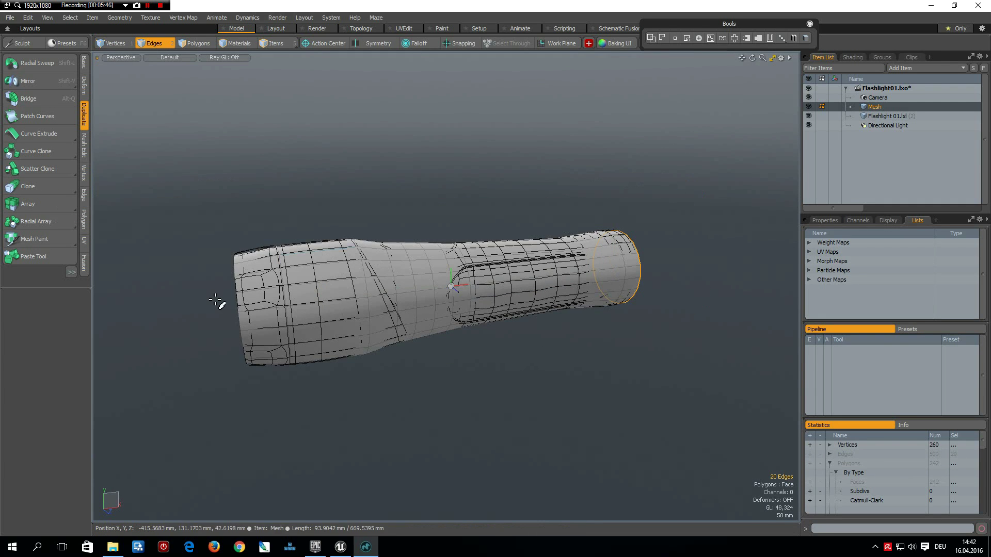
{"action": "scroll", "coordinate": [217, 299], "scroll_direction": "up", "scroll_amount": 5}
{"action": "scroll", "coordinate": [310, 314], "scroll_direction": "up", "scroll_amount": 1}
{"action": "left_click_drag", "start_coordinate": [329, 311], "coordinate": [420, 287], "text": "alt"}
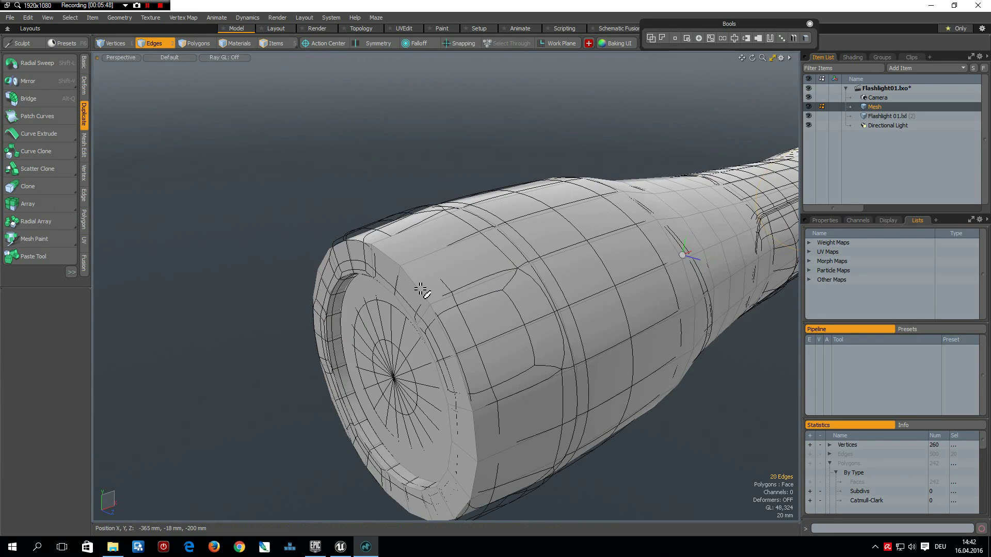
{"action": "scroll", "coordinate": [423, 289], "scroll_direction": "up", "scroll_amount": 2}
Step: Add the lens-end rim loop and edge-bevel both rims by 5.2 mm
{"action": "double_click", "coordinate": [421, 297], "text": "shift"}
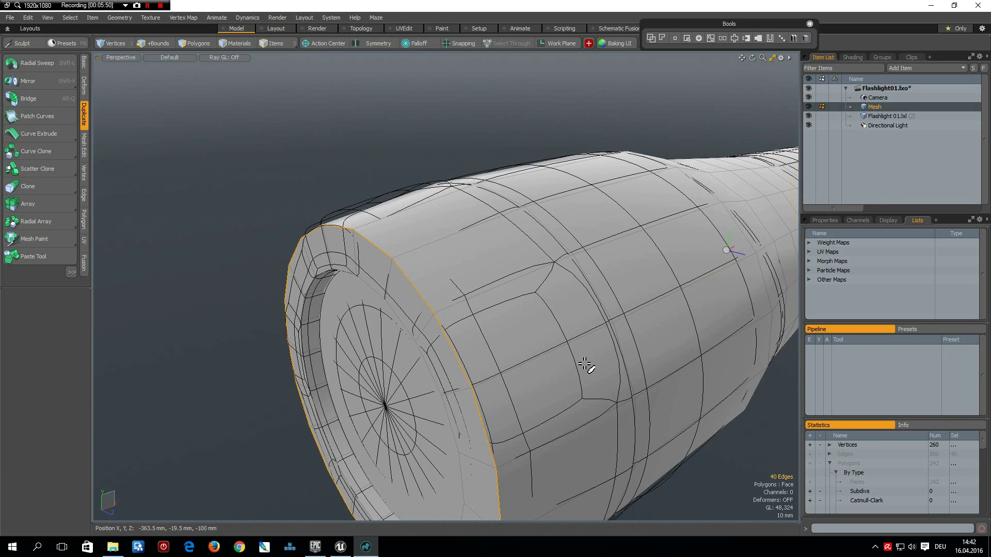
{"action": "key", "text": "b"}
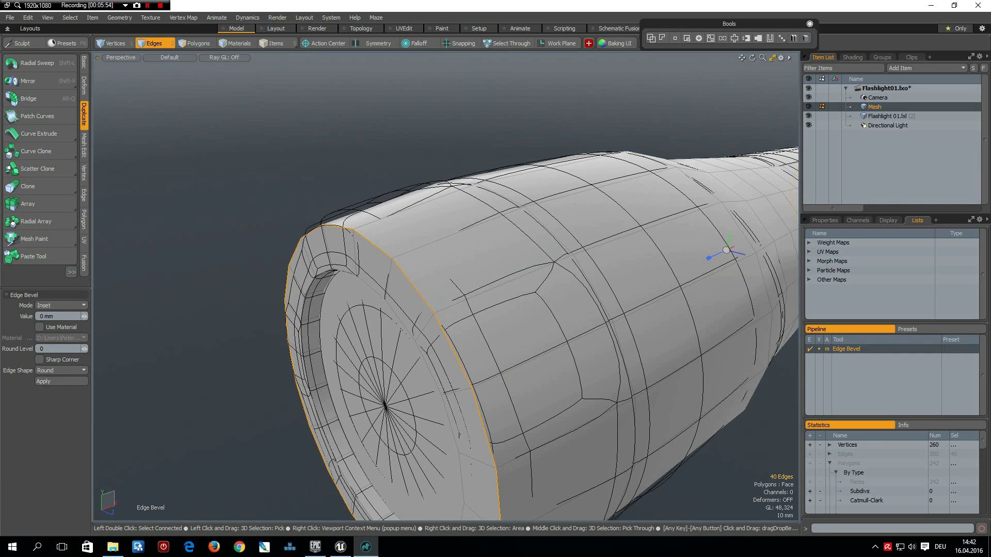
{"action": "left_click_drag", "start_coordinate": [217, 124], "coordinate": [271, 124]}
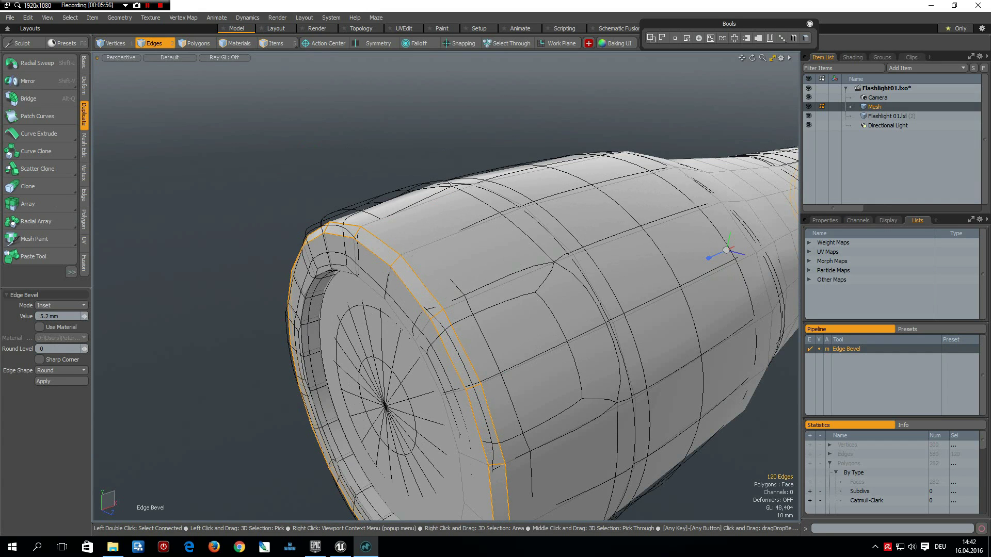
{"action": "key", "text": "space"}
{"action": "left_click", "coordinate": [274, 166]}
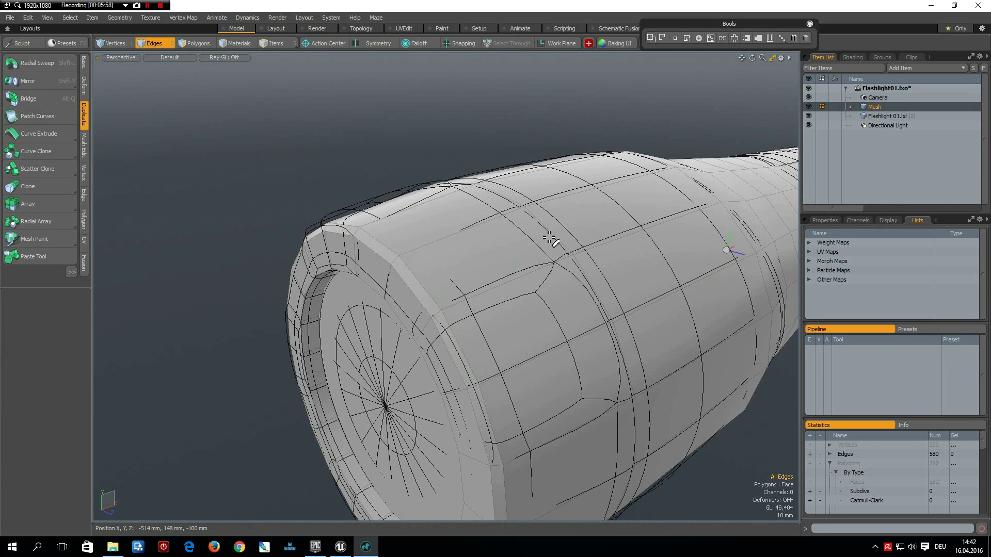
{"action": "scroll", "coordinate": [555, 247], "scroll_direction": "down", "scroll_amount": 5}
{"action": "scroll", "coordinate": [620, 222], "scroll_direction": "up", "scroll_amount": 4}
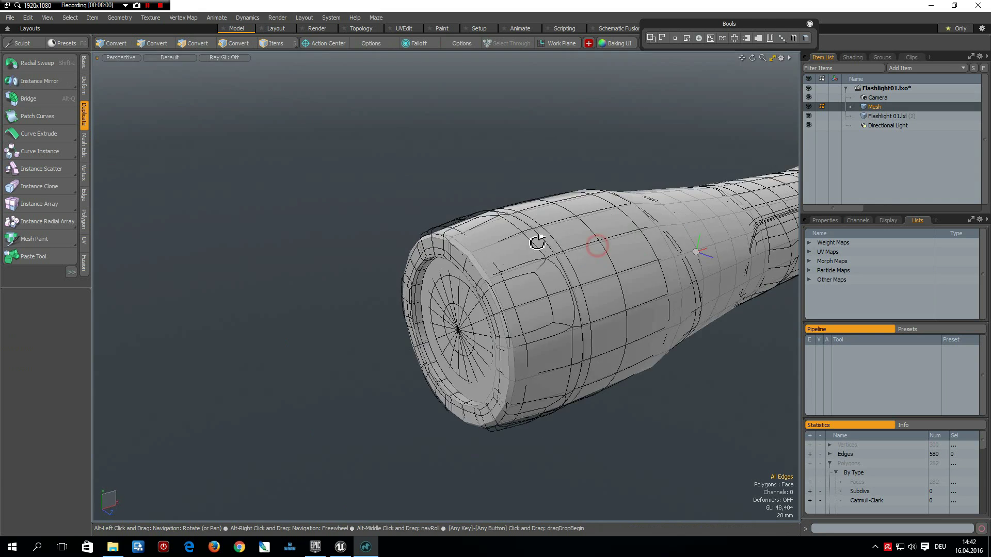
{"action": "left_click_drag", "start_coordinate": [538, 242], "coordinate": [553, 255], "text": "alt"}
{"action": "scroll", "coordinate": [365, 279], "scroll_direction": "up", "scroll_amount": 4}
{"action": "left_click_drag", "start_coordinate": [292, 279], "coordinate": [366, 282], "text": "alt+shift"}
Step: In Front view, flatten a top silhouette edge to 21.5% height and push it down
{"action": "key", "text": "KP_1"}
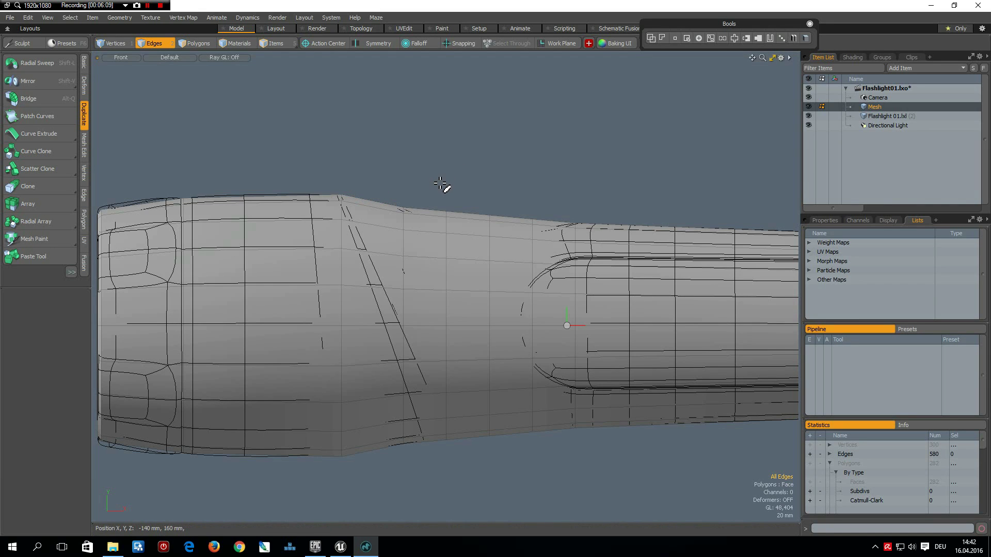
{"action": "left_click", "coordinate": [450, 220]}
{"action": "key", "text": "y"}
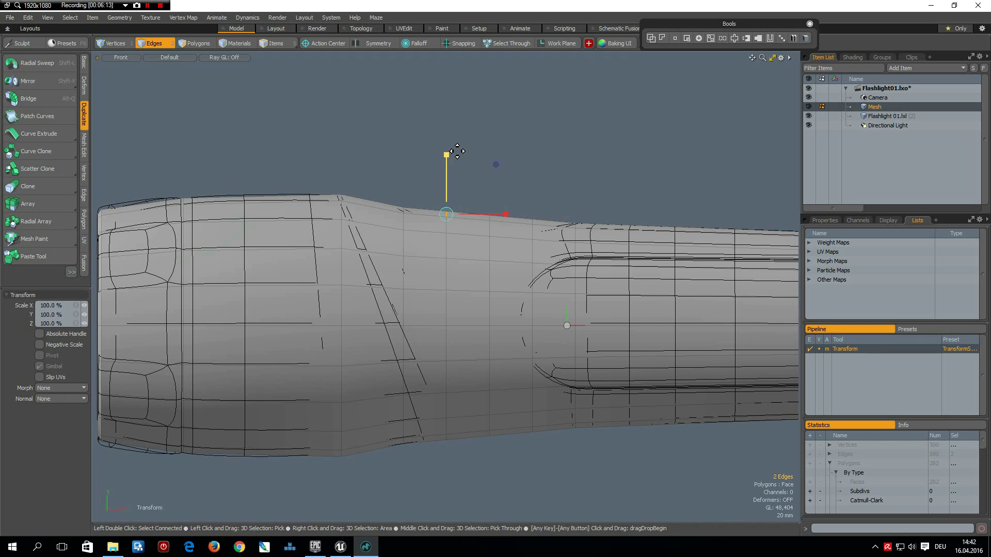
{"action": "left_click_drag", "start_coordinate": [444, 160], "coordinate": [446, 206]}
{"action": "key", "text": "w"}
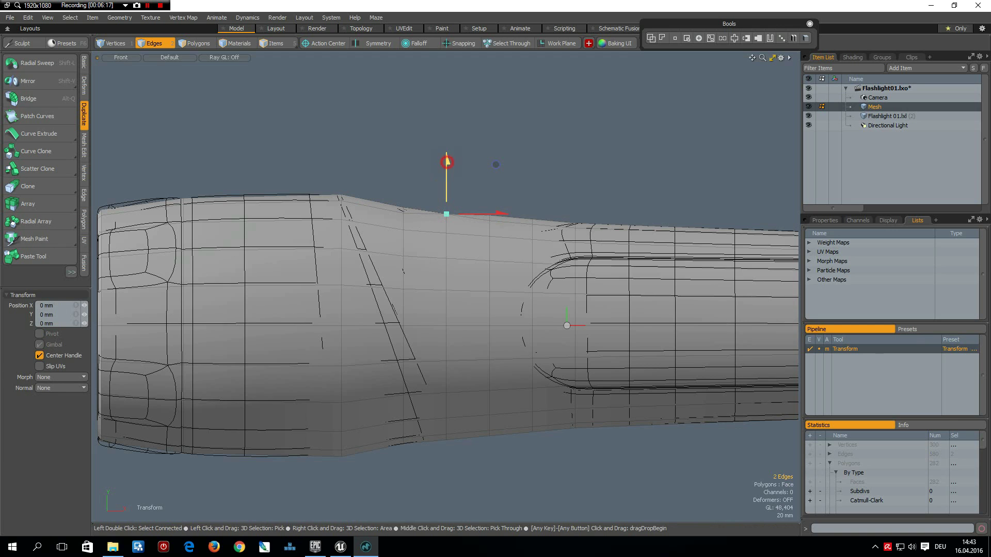
{"action": "left_click_drag", "start_coordinate": [447, 162], "coordinate": [447, 176]}
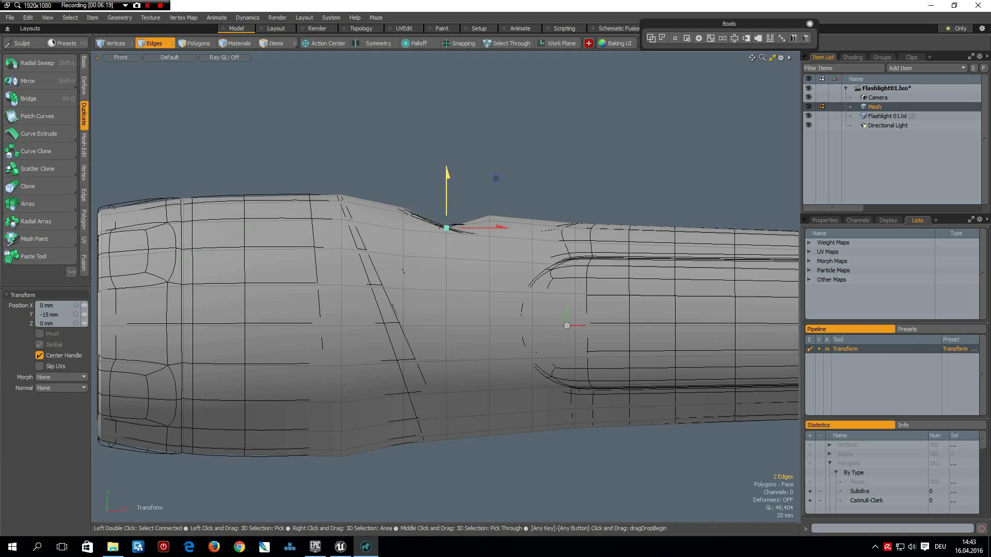
{"action": "key", "text": "space"}
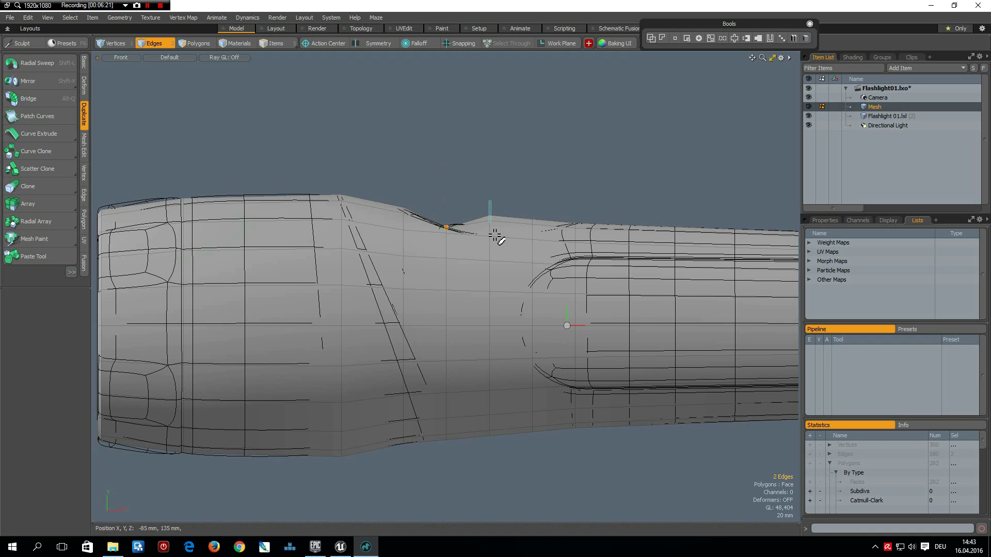
Step: Scale the selected edges vertically to 7% and lower them about 8 mm
{"action": "key", "text": "r"}
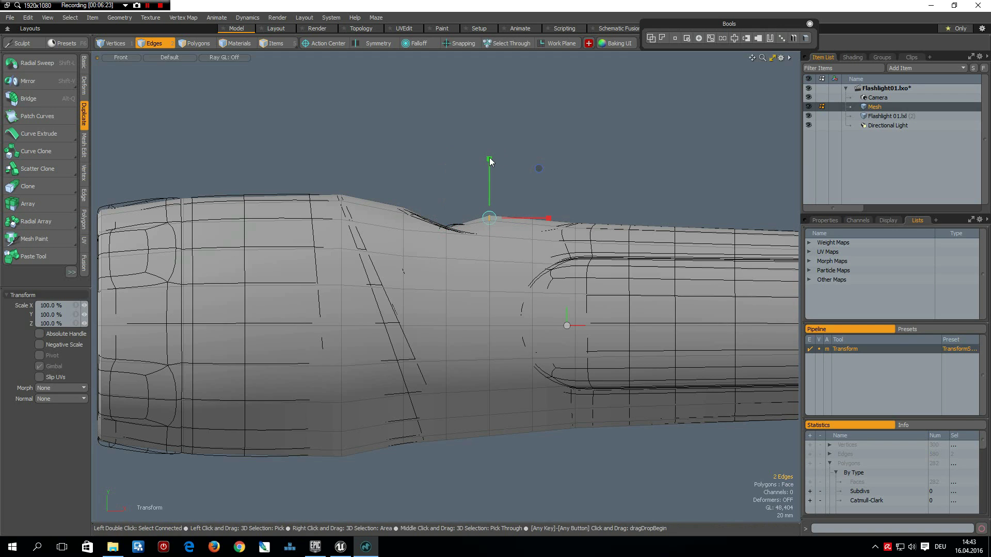
{"action": "left_click_drag", "start_coordinate": [488, 160], "coordinate": [489, 216]}
{"action": "key", "text": "w"}
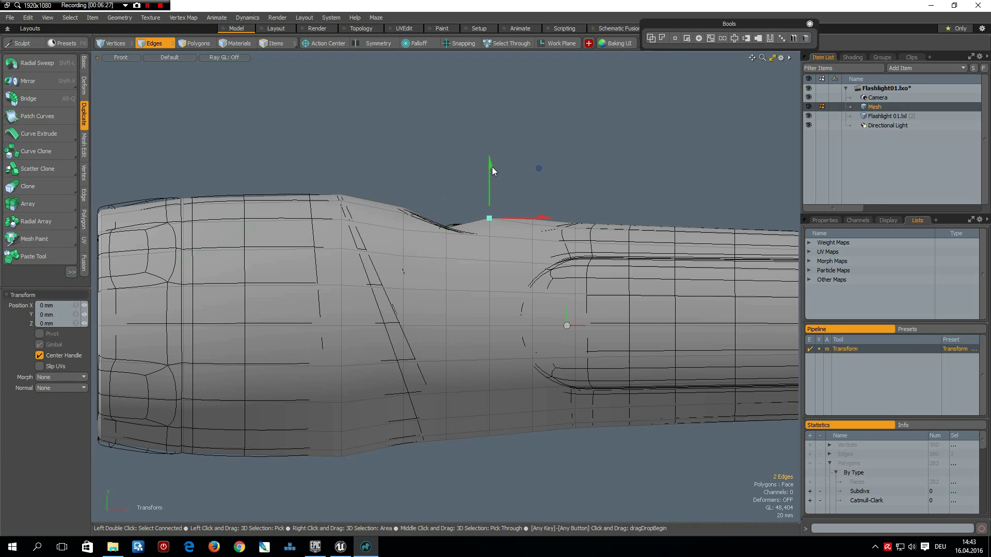
{"action": "left_click_drag", "start_coordinate": [491, 167], "coordinate": [491, 164]}
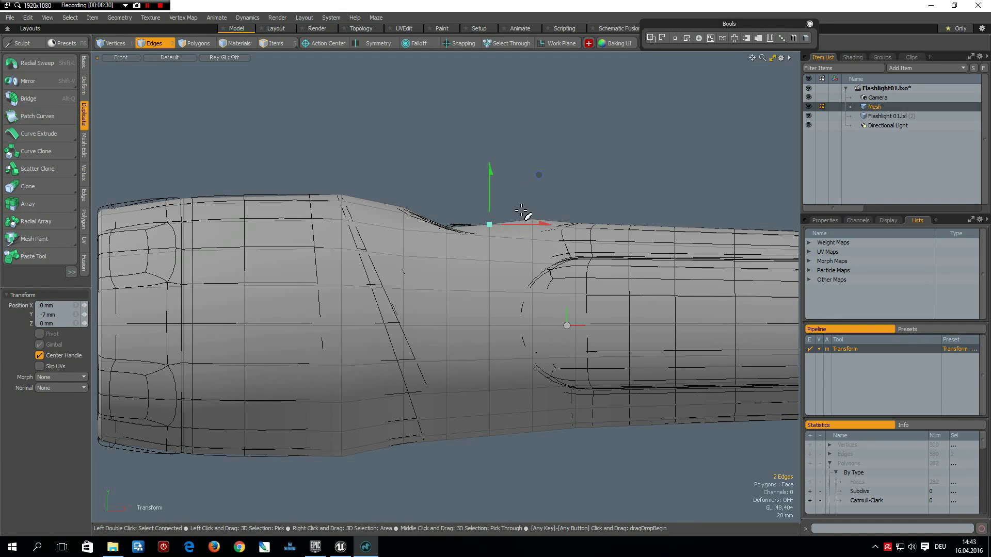
{"action": "key", "text": "space"}
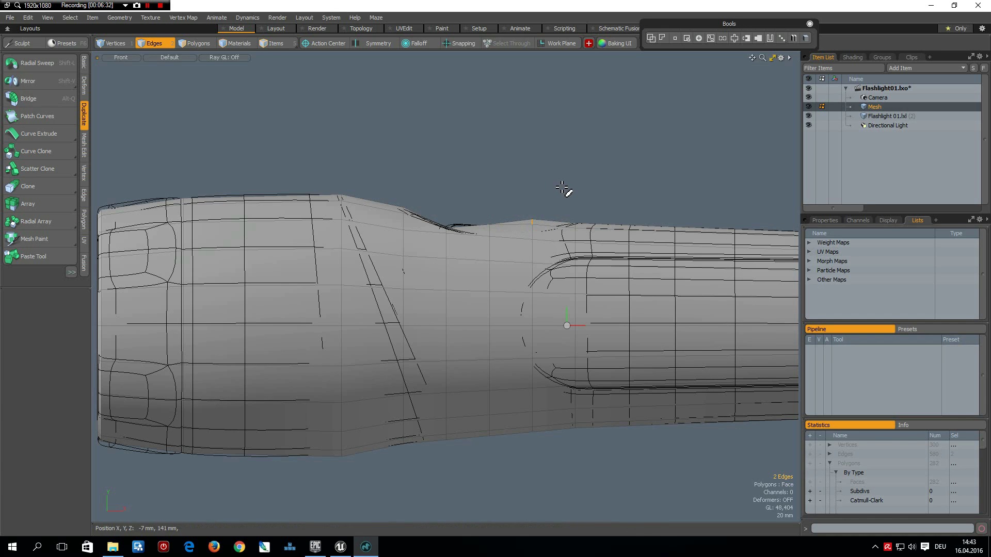
Step: Flatten the edges fully in height, lower them to -13 mm, and deselect
{"action": "key", "text": "r"}
{"action": "left_click_drag", "start_coordinate": [534, 159], "coordinate": [533, 221]}
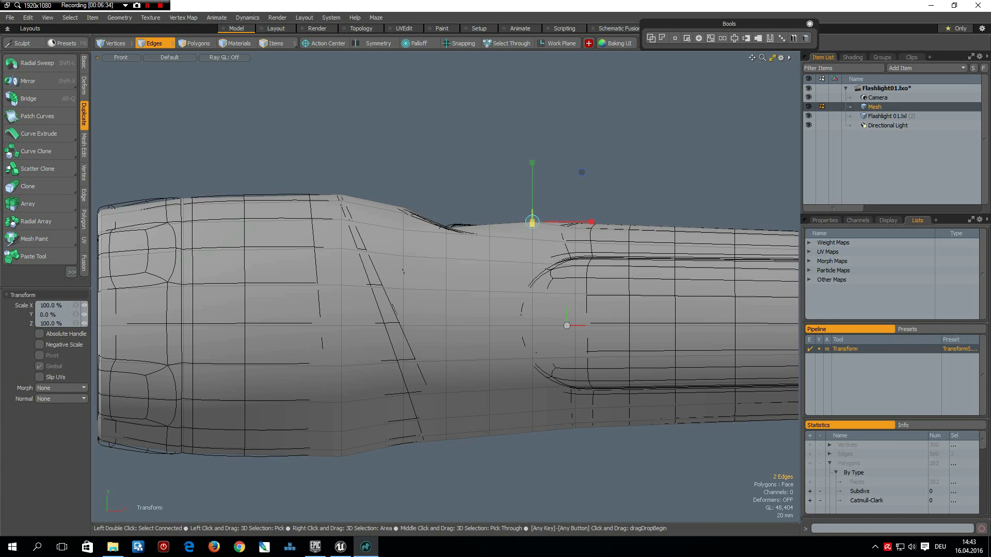
{"action": "key", "text": "w"}
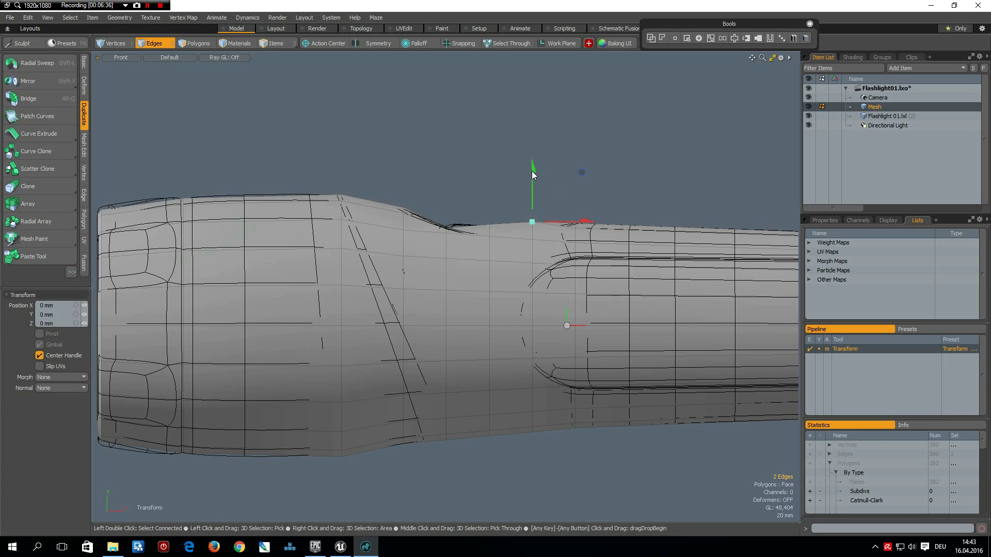
{"action": "left_click_drag", "start_coordinate": [533, 174], "coordinate": [532, 186]}
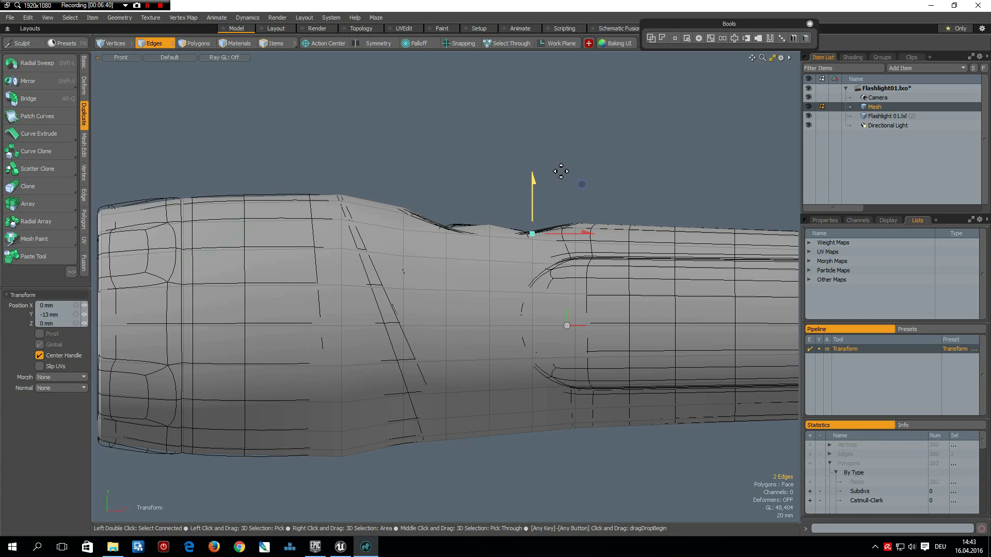
{"action": "key", "text": "space"}
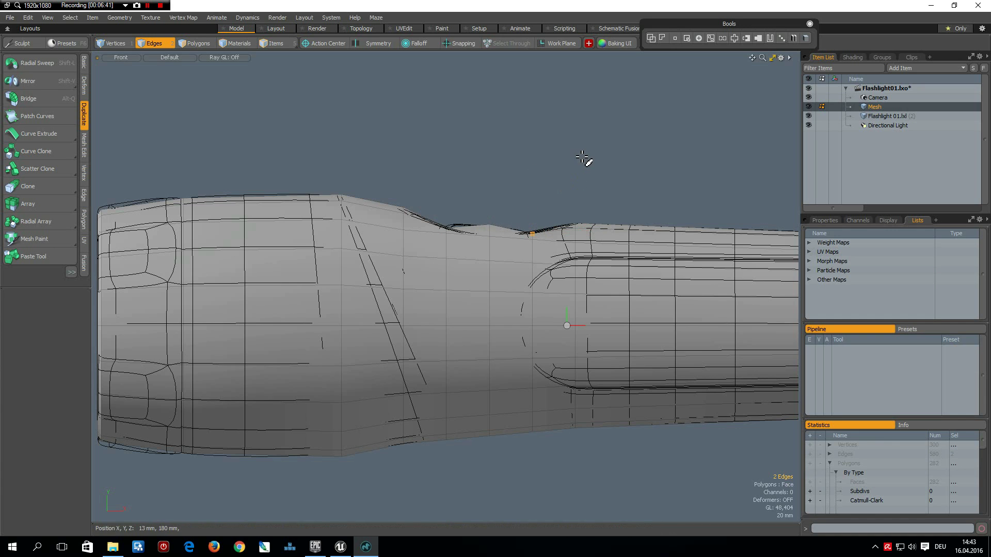
{"action": "left_click", "coordinate": [529, 155]}
Step: In Perspective view, select an edge running along the flashlight barrel
{"action": "key", "text": "ctrl+space"}
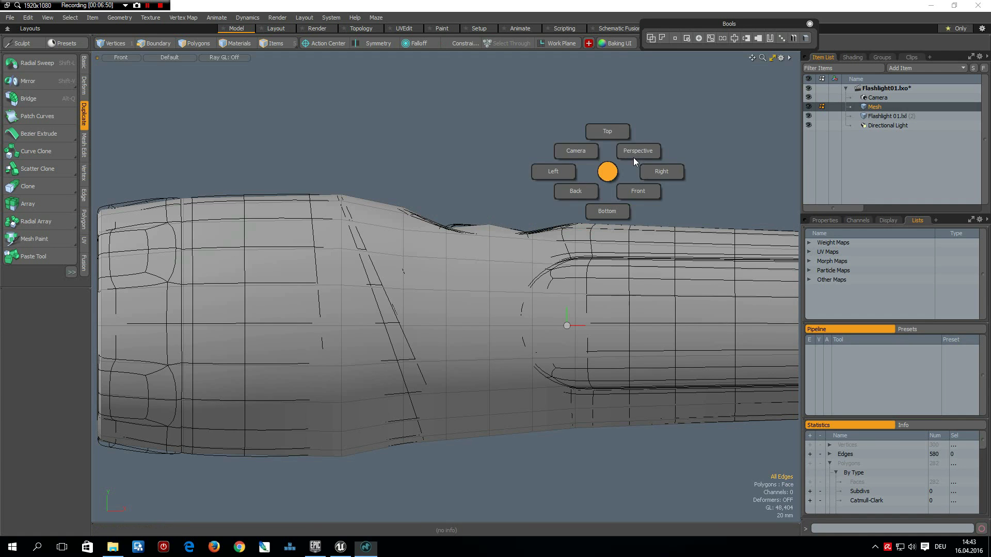
{"action": "left_click", "coordinate": [640, 150]}
{"action": "left_click_drag", "start_coordinate": [572, 219], "coordinate": [668, 323], "text": "alt"}
{"action": "left_click", "coordinate": [648, 308]}
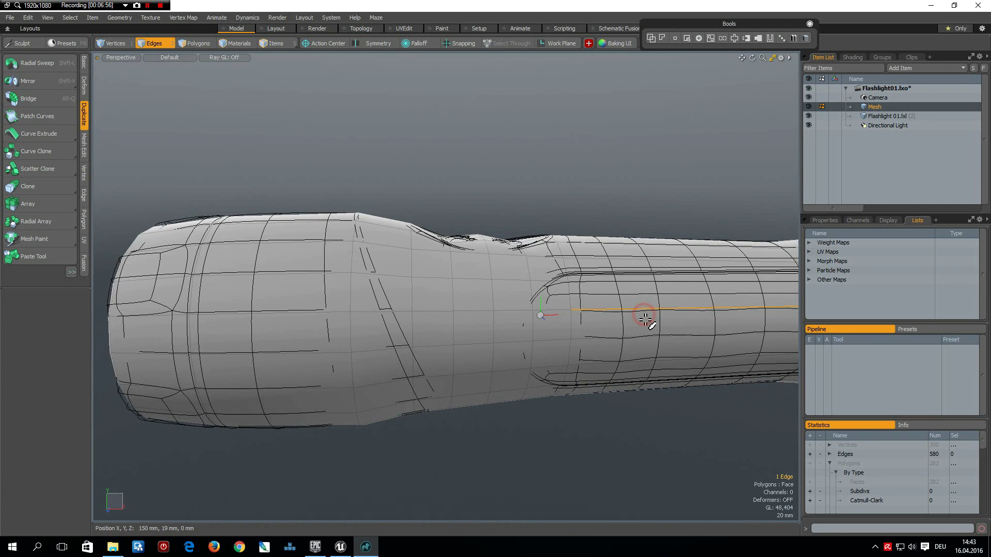
{"action": "left_click_drag", "start_coordinate": [568, 259], "coordinate": [509, 280], "text": "alt"}
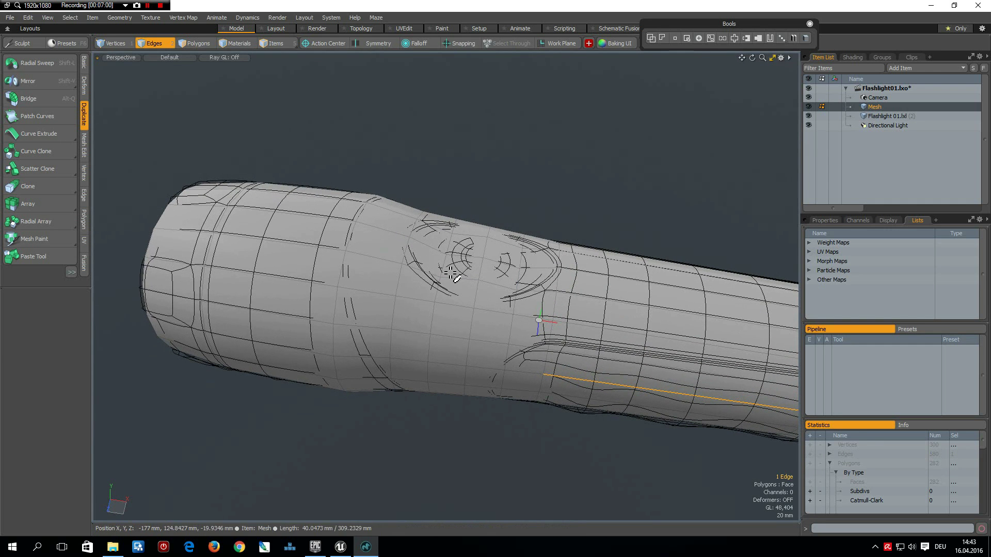
{"action": "left_click_drag", "start_coordinate": [640, 283], "coordinate": [561, 263], "text": "alt"}
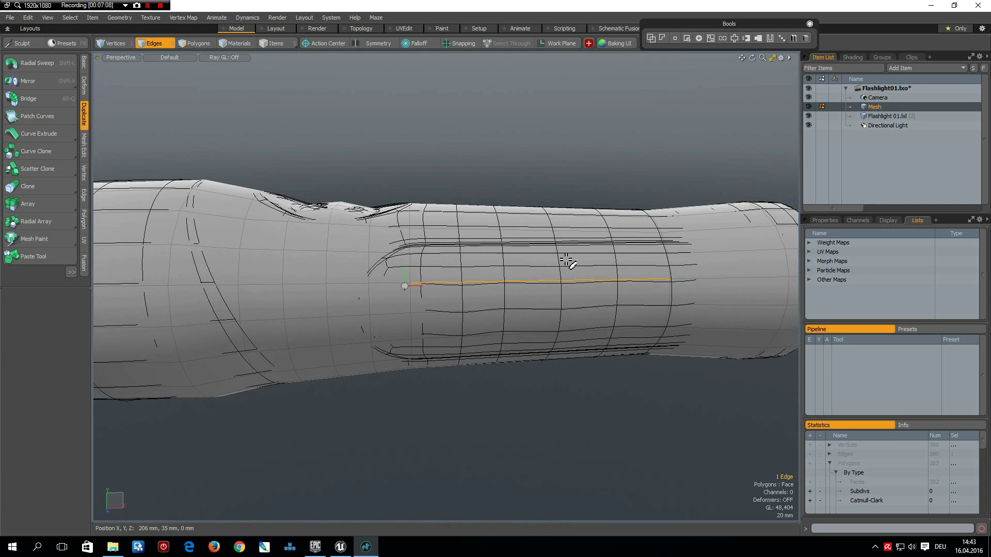
Step: Loop Slice two symmetric edge loops across the grip band and lasso the band's polygons
{"action": "key", "text": "alt"}
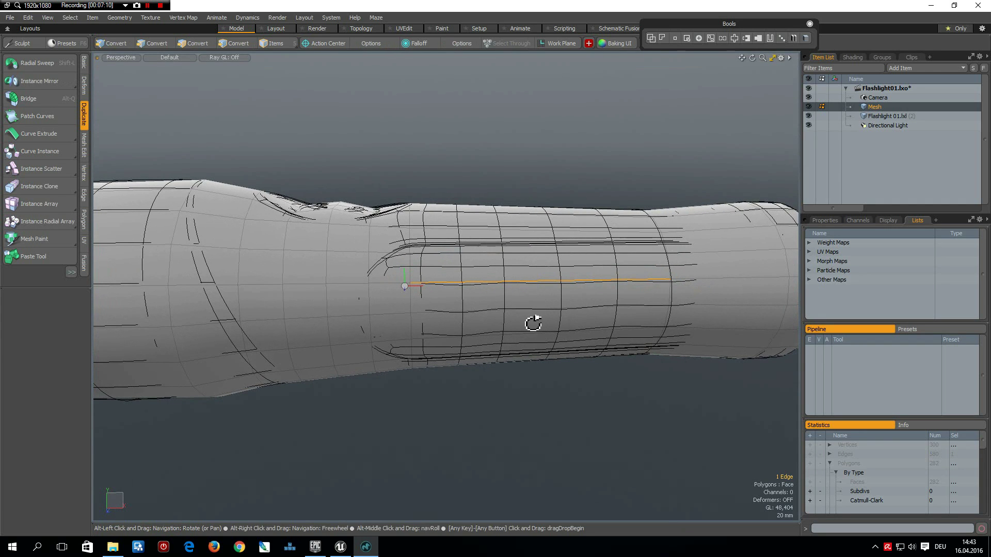
{"action": "key", "text": "alt+c"}
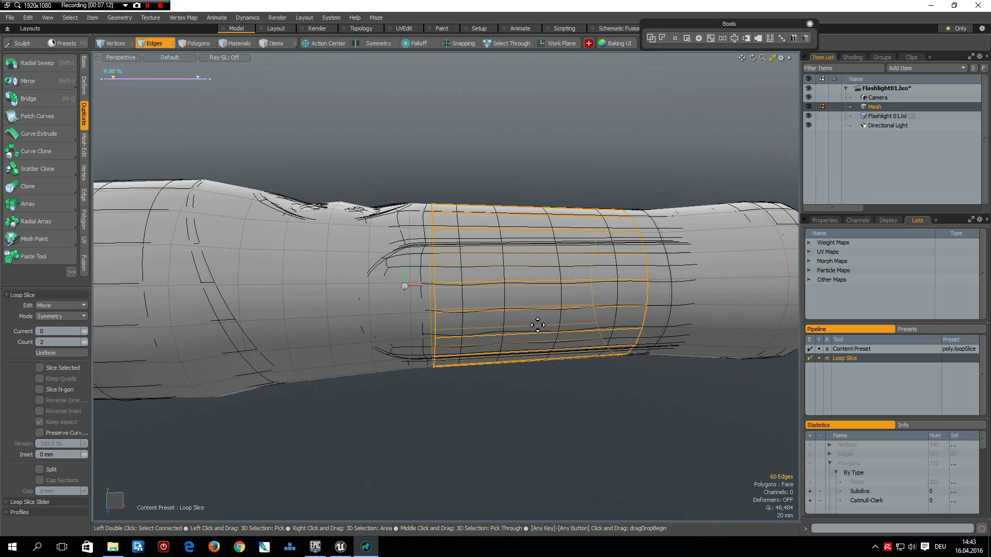
{"action": "left_click_drag", "start_coordinate": [528, 318], "coordinate": [512, 306]}
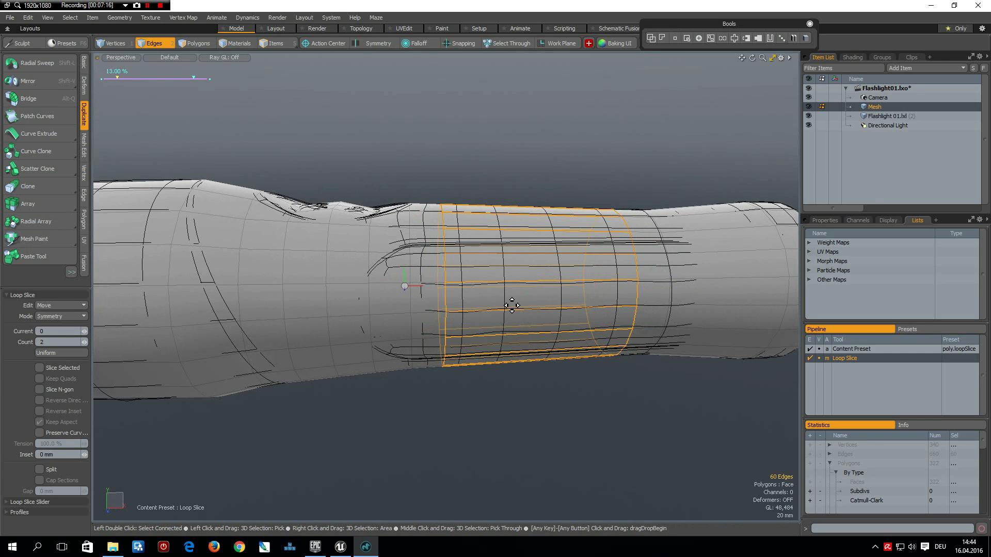
{"action": "key", "text": "KP_1"}
{"action": "key", "text": "space"}
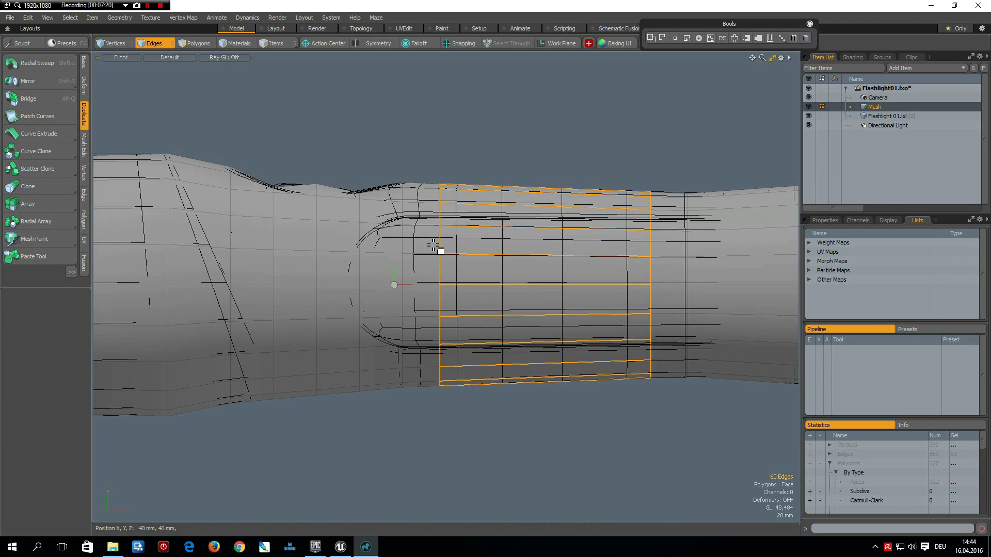
{"action": "key", "text": "3"}
{"action": "mouse_move", "coordinate": [434, 247]}
{"action": "right_mouse_down"}
{"action": "mouse_move", "coordinate": [449, 305]}
{"action": "mouse_move", "coordinate": [537, 327]}
{"action": "mouse_move", "coordinate": [667, 320]}
{"action": "right_mouse_up"}
{"action": "key", "text": "ctrl+space"}
Step: Scale the grip-band polygons outward to 107% on Z and deselect them
{"action": "left_click", "coordinate": [761, 132]}
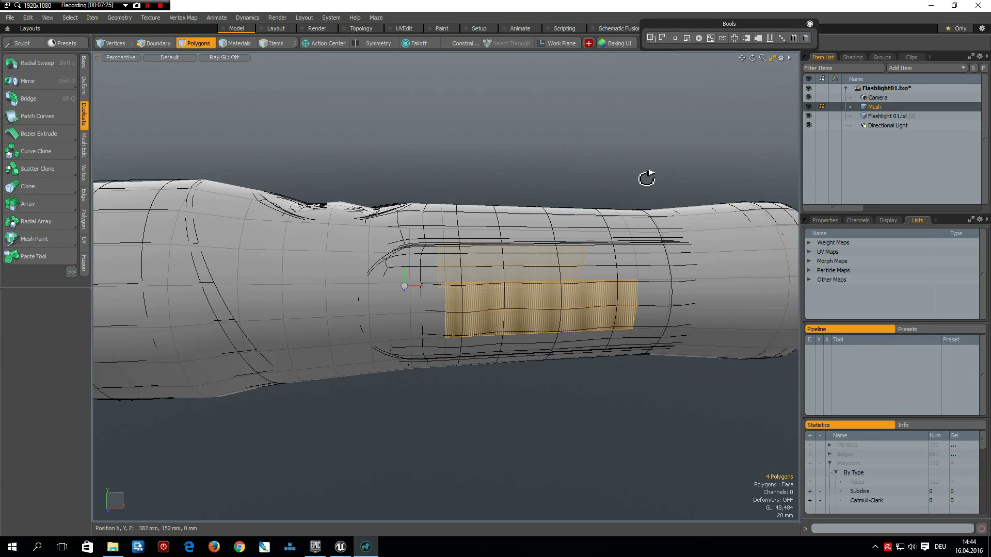
{"action": "left_click_drag", "start_coordinate": [647, 179], "coordinate": [533, 256], "text": "alt"}
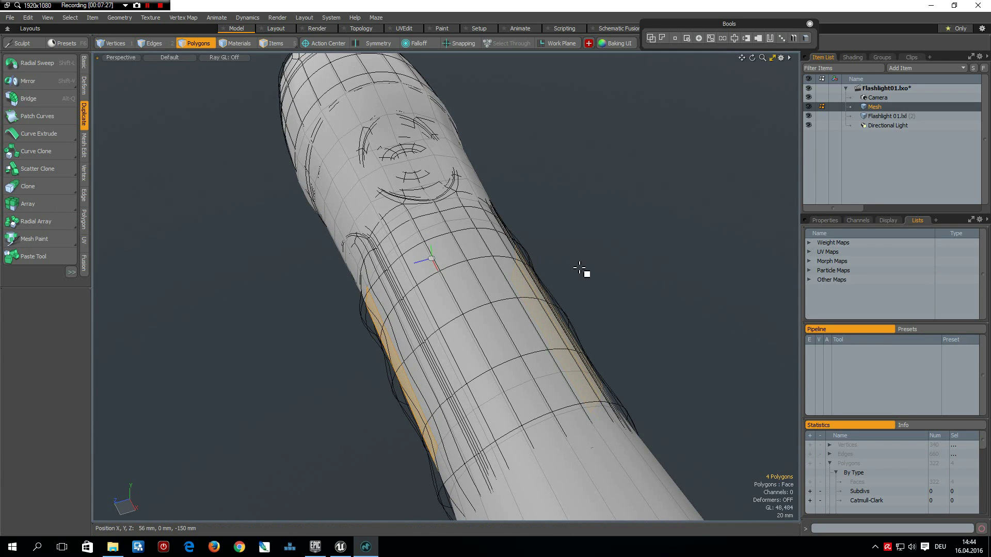
{"action": "key", "text": "r"}
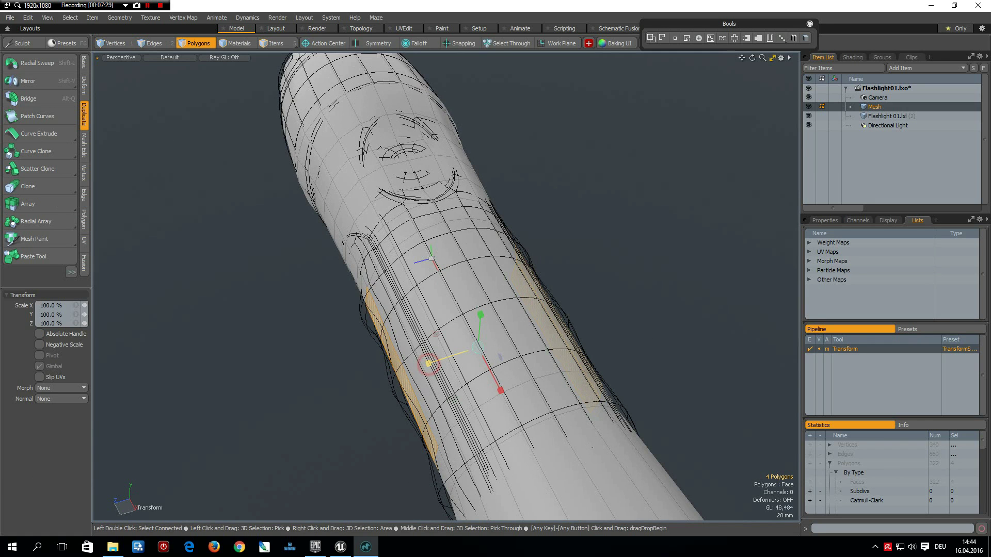
{"action": "left_click_drag", "start_coordinate": [428, 363], "coordinate": [424, 365]}
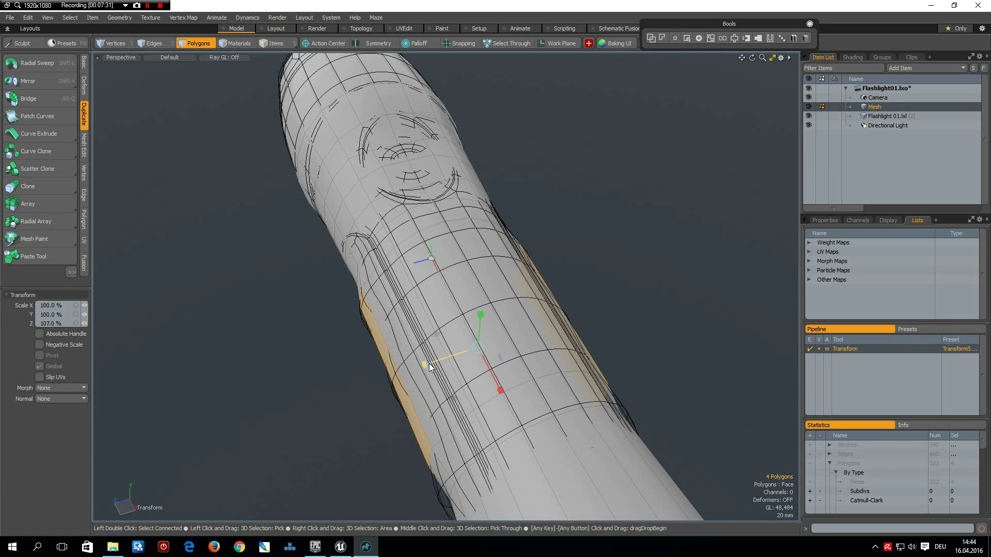
{"action": "key", "text": "space"}
{"action": "left_click", "coordinate": [657, 325]}
{"action": "left_click_drag", "start_coordinate": [657, 323], "coordinate": [696, 279], "text": "alt"}
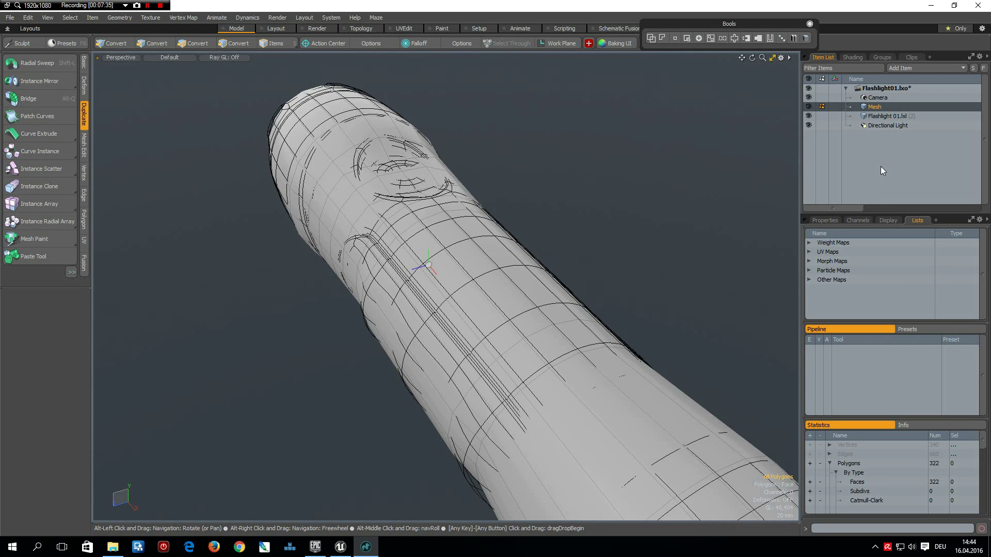
Step: Compare against the Flashlight 01 reference, then make the Mesh item active again
{"action": "left_click", "coordinate": [884, 116]}
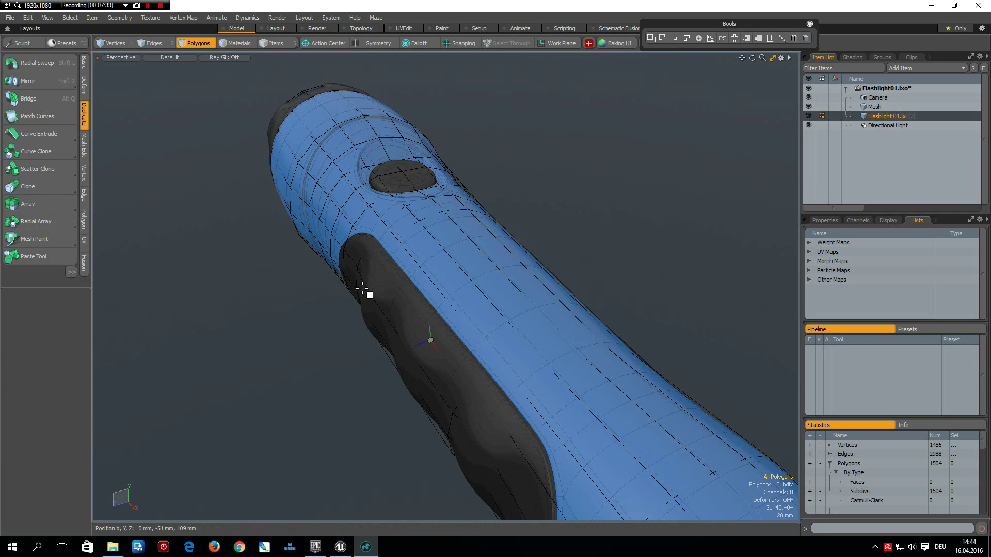
{"action": "left_click", "coordinate": [857, 107]}
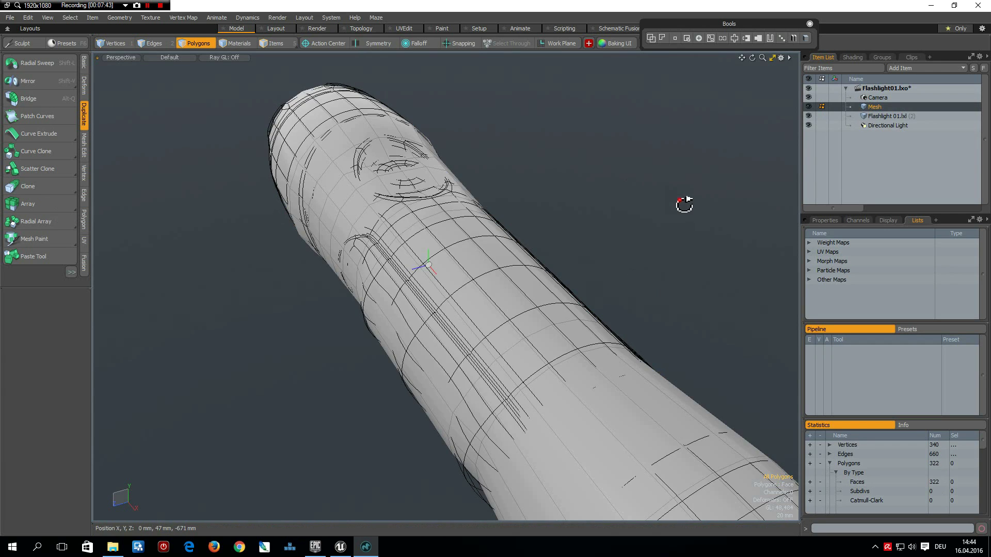
{"action": "left_click_drag", "start_coordinate": [684, 203], "coordinate": [604, 188], "text": "alt"}
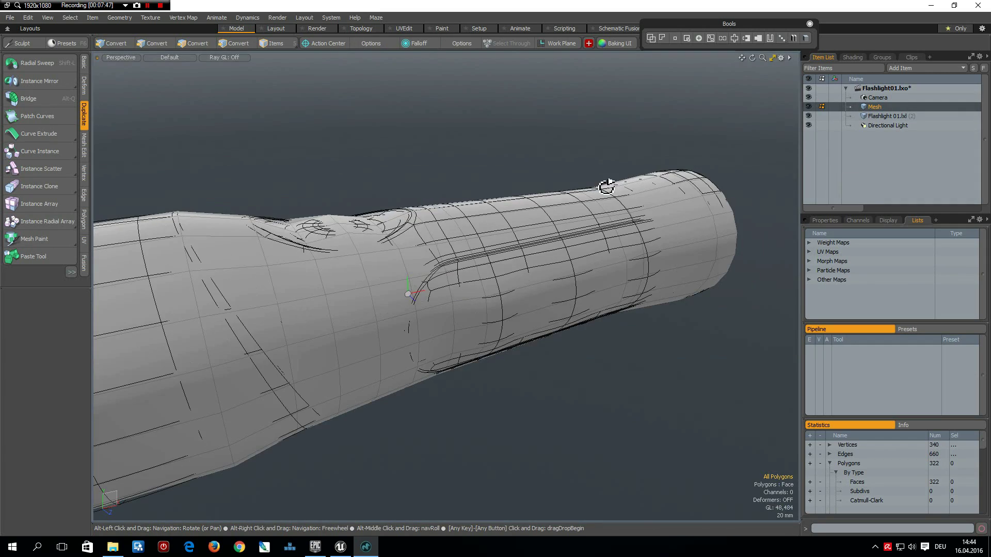
{"action": "scroll", "coordinate": [592, 202], "scroll_direction": "down", "scroll_amount": 5}
{"action": "scroll", "coordinate": [588, 207], "scroll_direction": "up", "scroll_amount": 2}
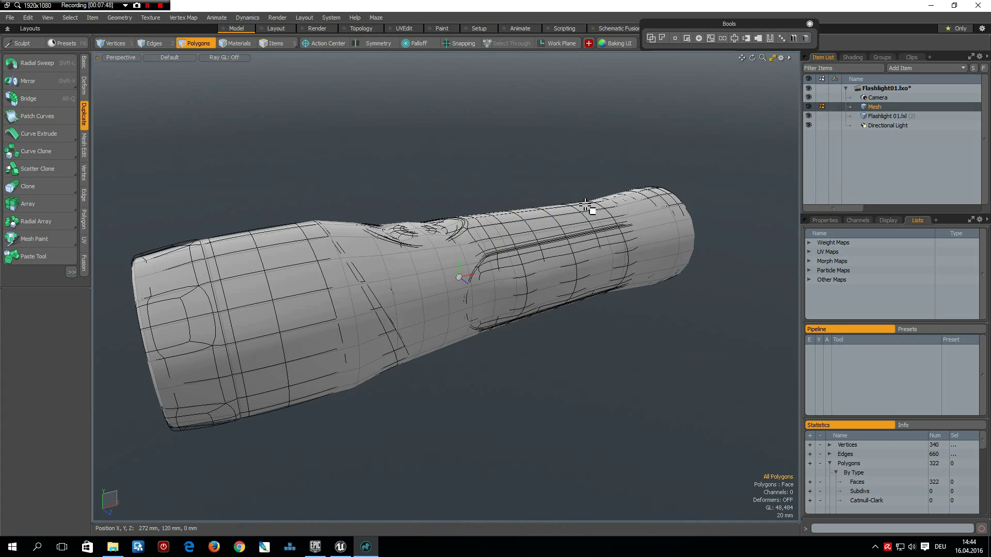
Step: Rename the low-poly mesh item to LP_Flashlight and copy that name to the clipboard
{"action": "double_click", "coordinate": [875, 107]}
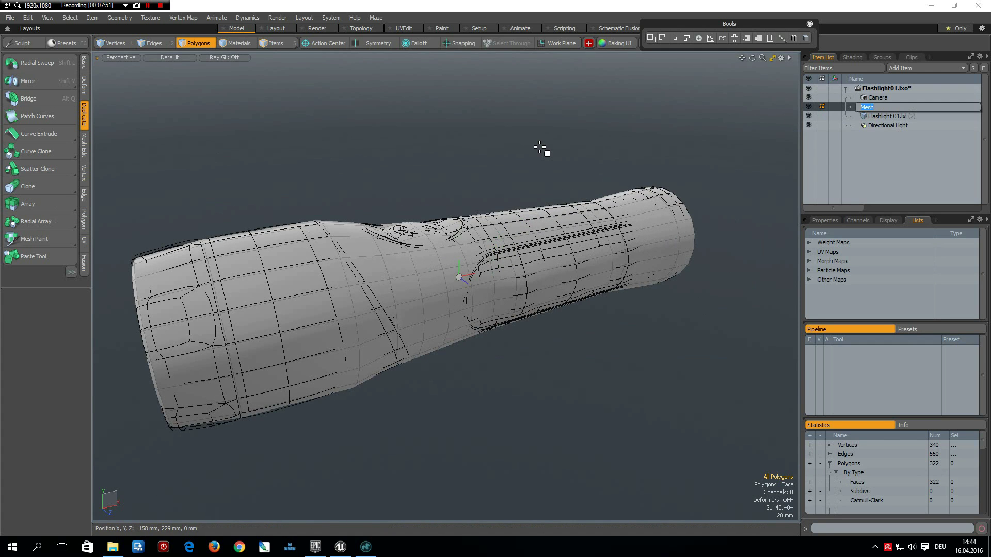
{"action": "type", "text": "LP_Flashlight"}
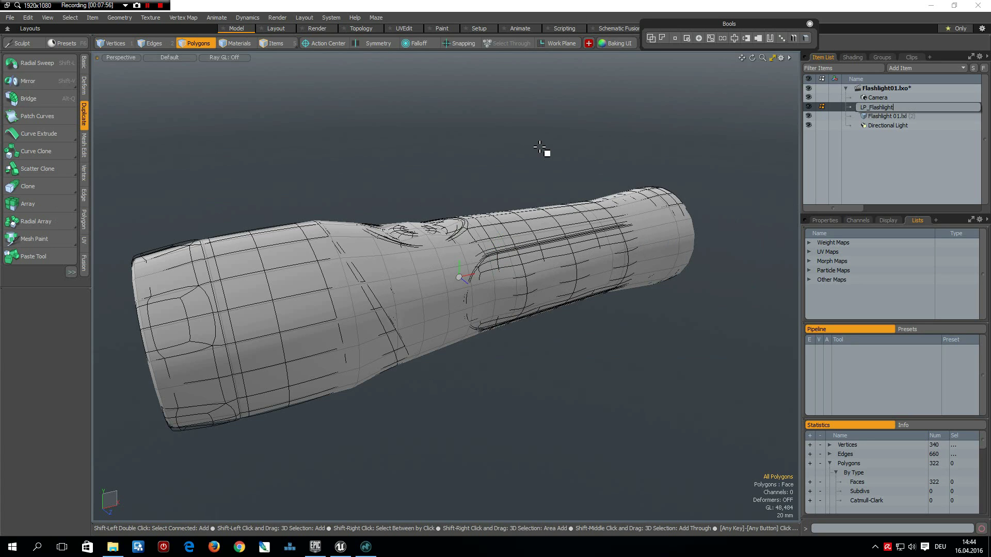
{"action": "key", "text": "Return"}
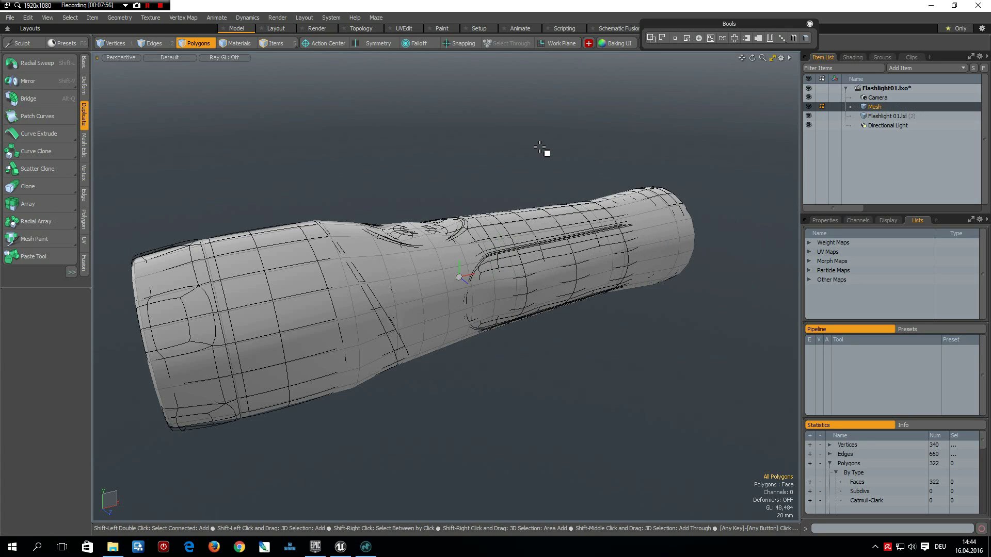
{"action": "double_click", "coordinate": [893, 109]}
{"action": "key", "text": "ctrl+c"}
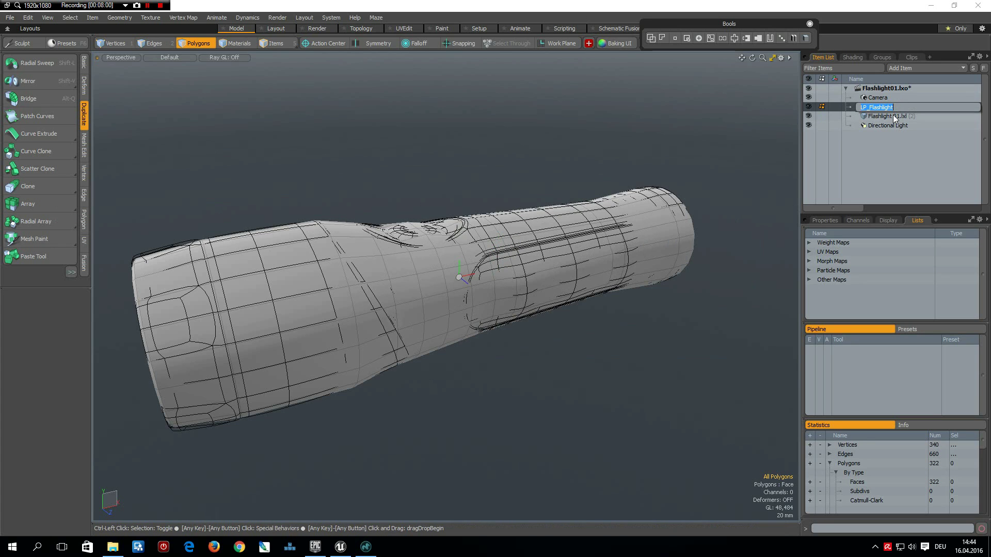
{"action": "key", "text": "Return"}
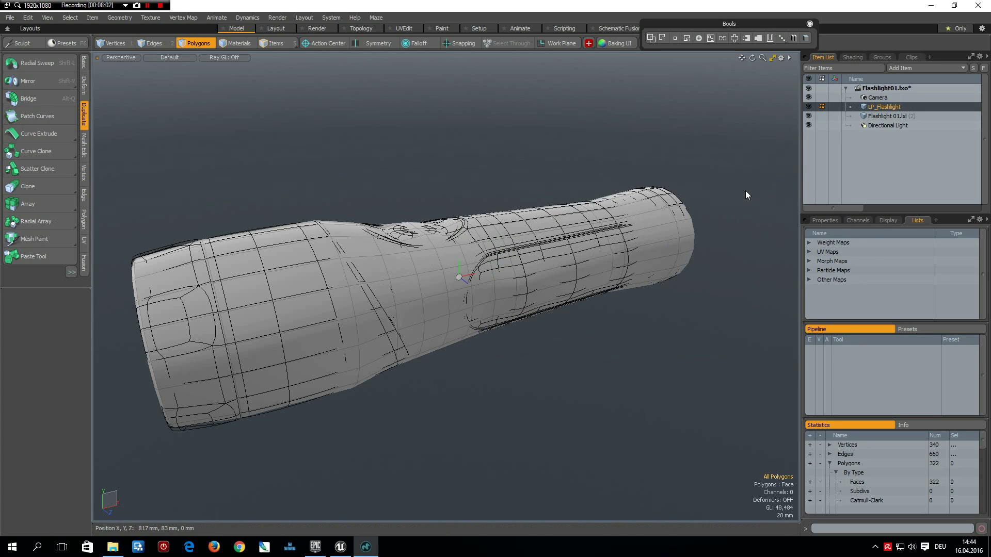
Step: Assign the flashlight polygons a new material named LP_Flashlight
{"action": "key", "text": "m"}
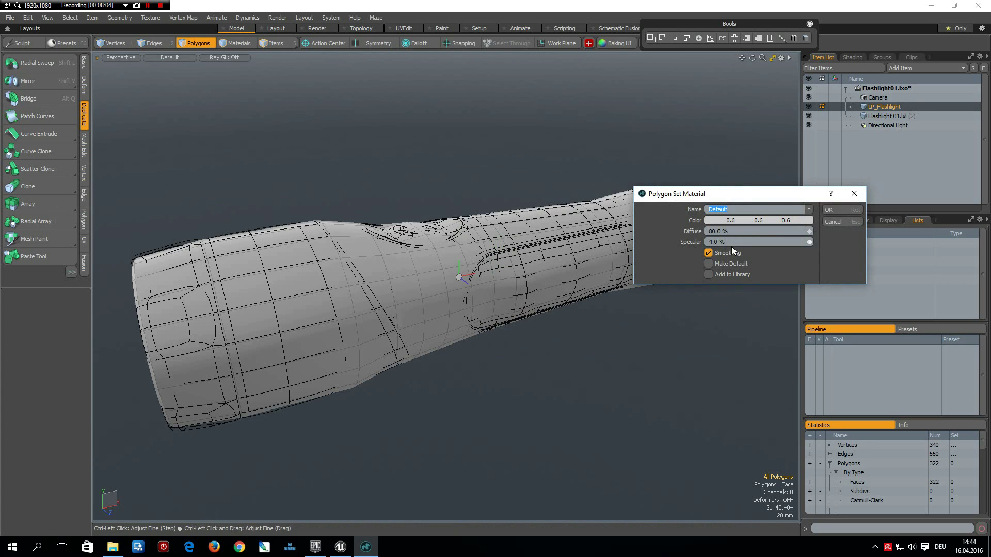
{"action": "key", "text": "ctrl+v"}
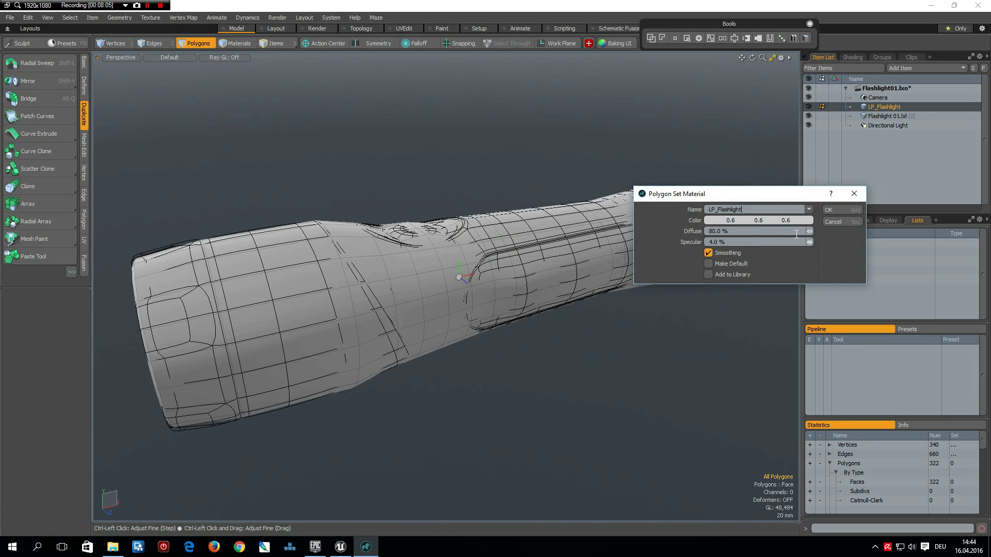
{"action": "left_click", "coordinate": [838, 209]}
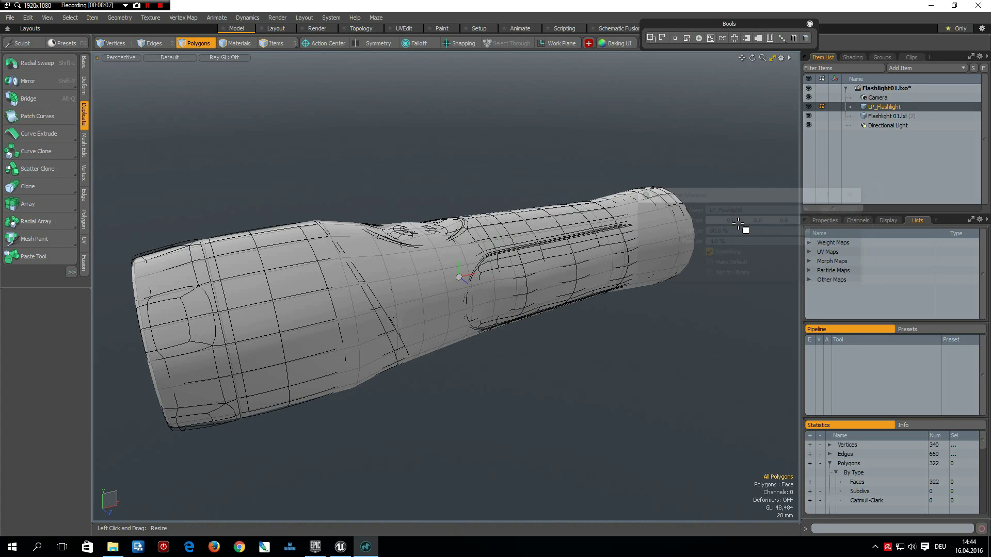
Step: Expand LP_Flashlight in the Shading tree and select its Material layer
{"action": "left_click", "coordinate": [853, 58]}
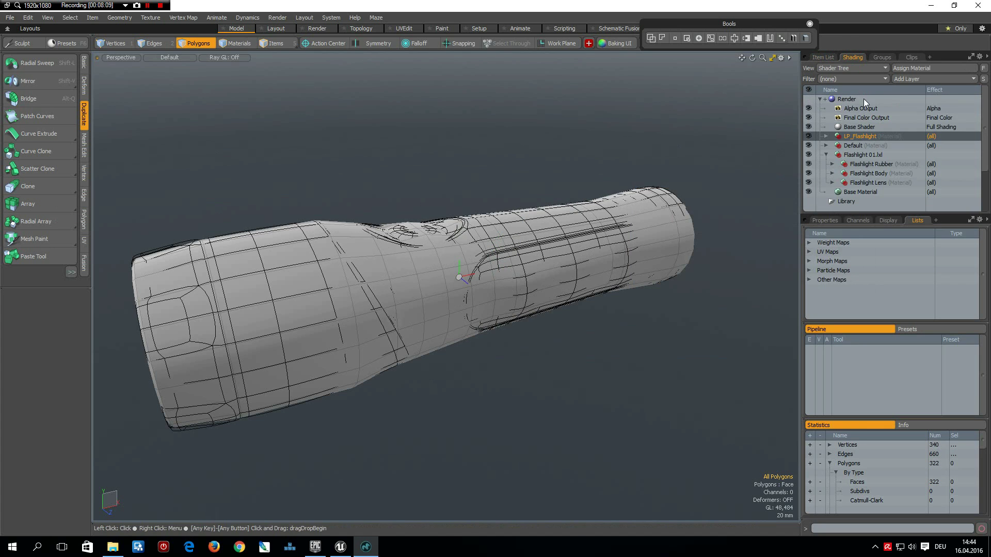
{"action": "left_click", "coordinate": [826, 136]}
{"action": "left_click", "coordinate": [860, 145]}
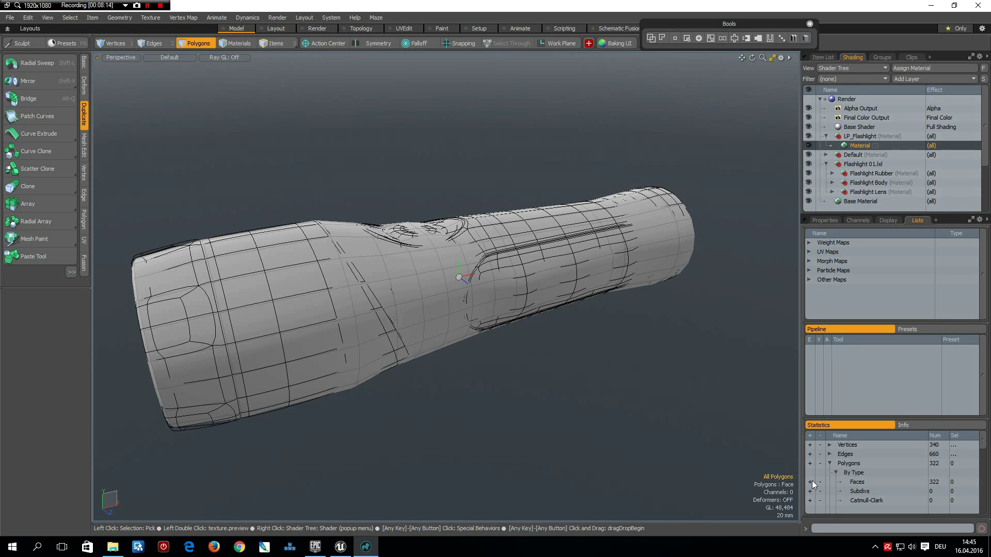
Step: Raise the LP_Flashlight material's Smoothing Angle to 180° and orbit to inspect the shading
{"action": "left_click", "coordinate": [818, 221]}
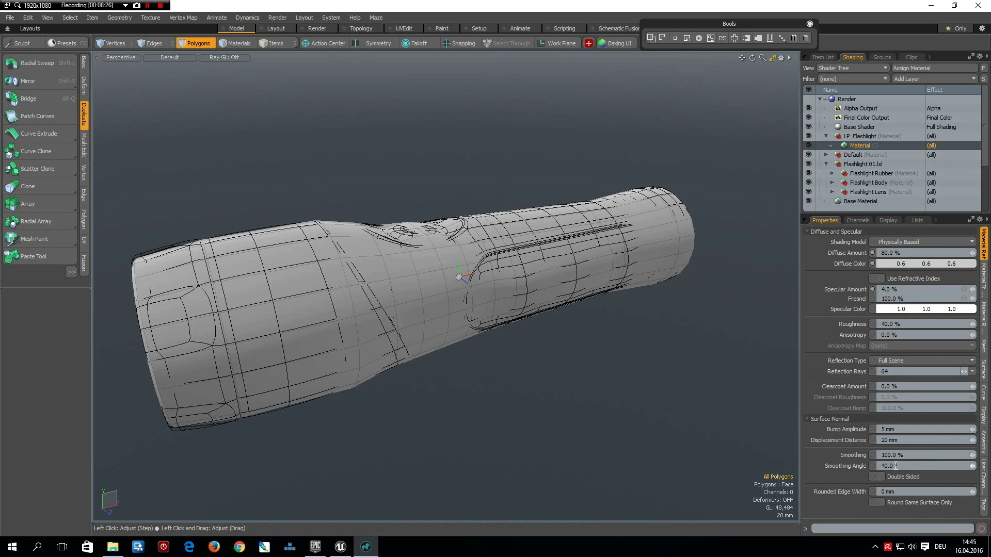
{"action": "left_click_drag", "start_coordinate": [447, 396], "coordinate": [564, 294], "text": "alt"}
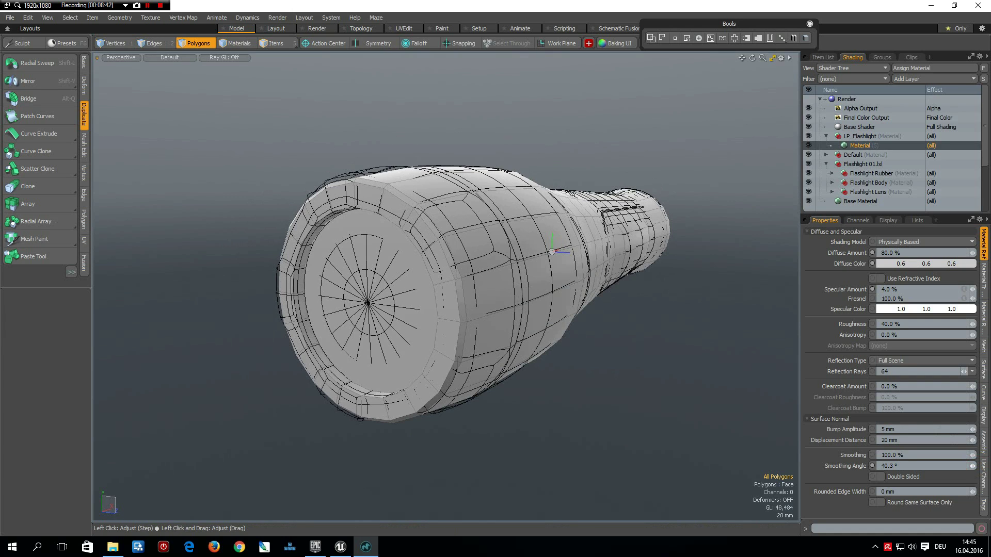
{"action": "left_click_drag", "start_coordinate": [972, 466], "coordinate": [973, 463]}
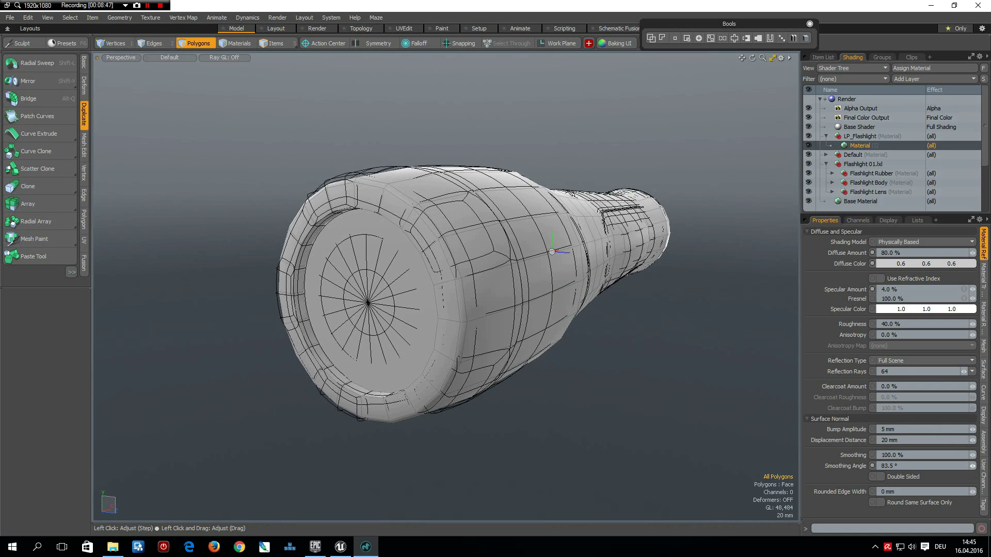
{"action": "left_click_drag", "start_coordinate": [974, 463], "coordinate": [974, 461]}
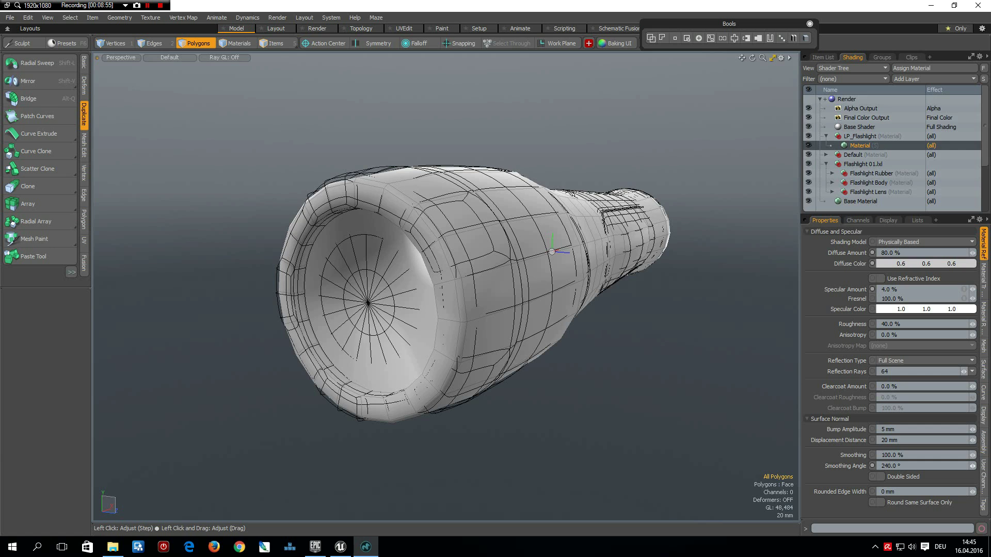
{"action": "left_click_drag", "start_coordinate": [973, 466], "coordinate": [972, 468]}
{"action": "left_click_drag", "start_coordinate": [963, 467], "coordinate": [906, 466]}
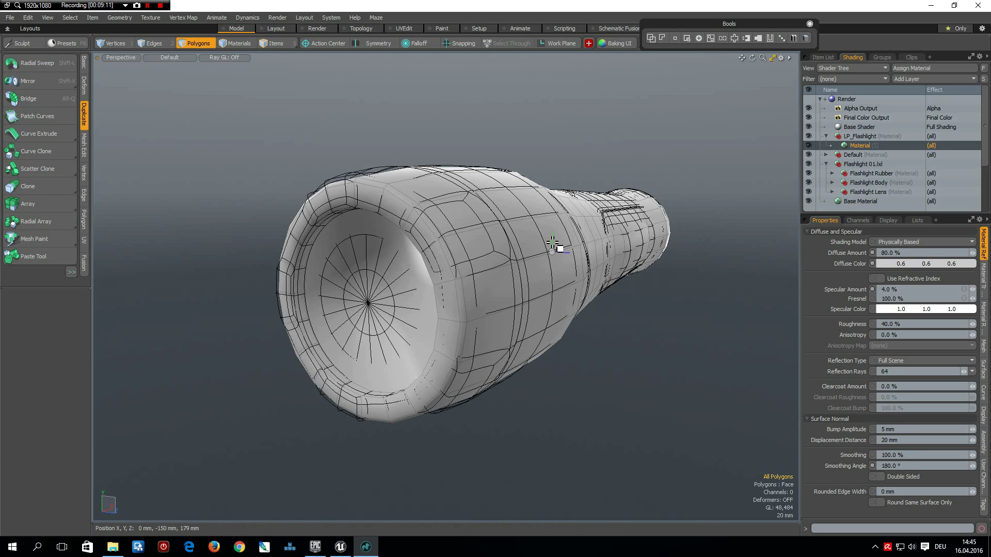
{"action": "key", "text": "alt"}
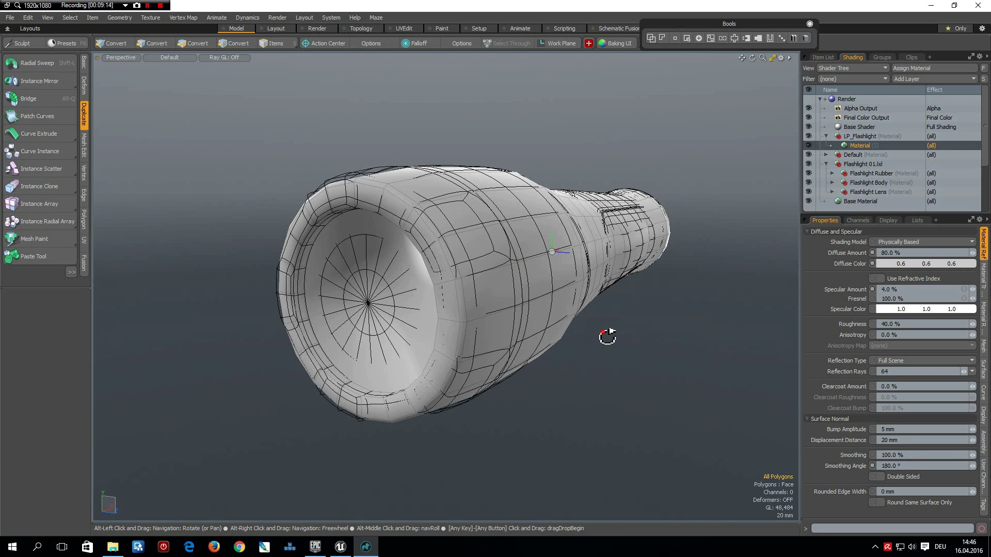
{"action": "left_click_drag", "start_coordinate": [607, 337], "coordinate": [551, 336], "text": "alt"}
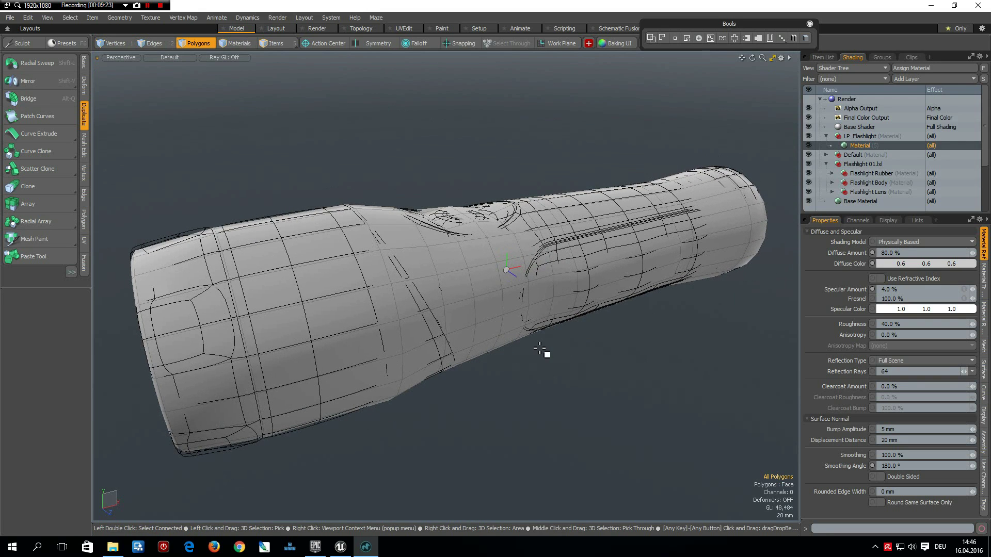
{"action": "left_click_drag", "start_coordinate": [567, 278], "coordinate": [526, 348], "text": "alt"}
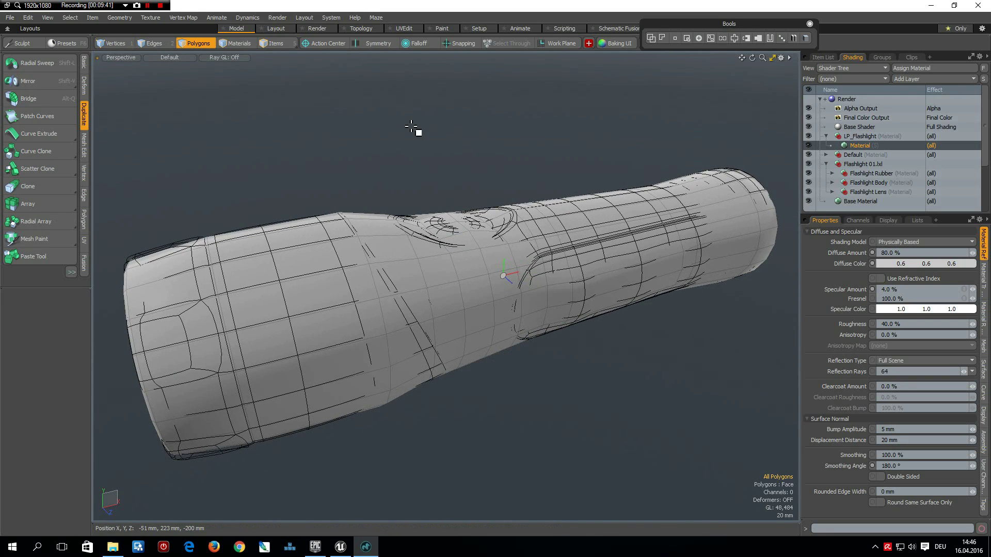
Step: Switch to the UVEdit layout and delete the flashlight's existing UVs
{"action": "left_click", "coordinate": [402, 28]}
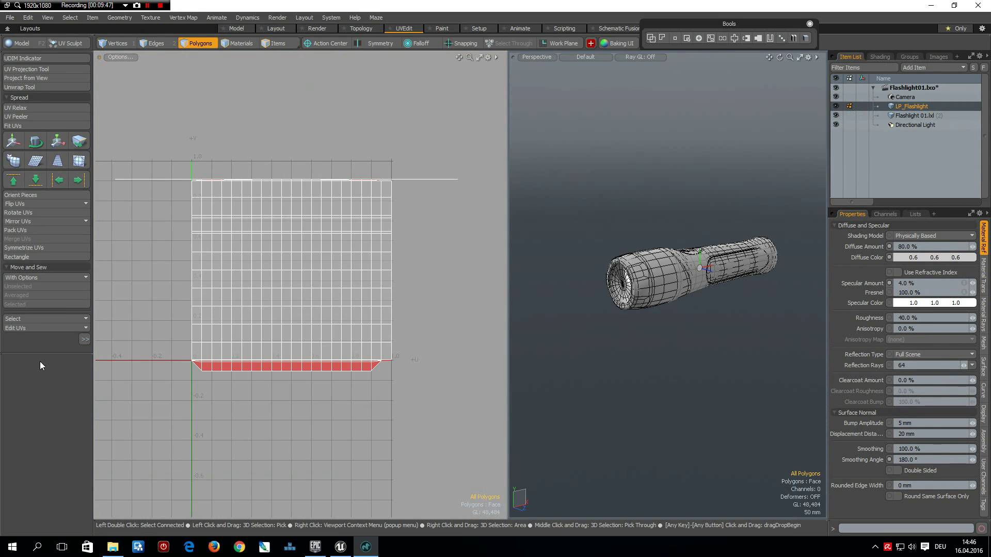
{"action": "left_click", "coordinate": [19, 328]}
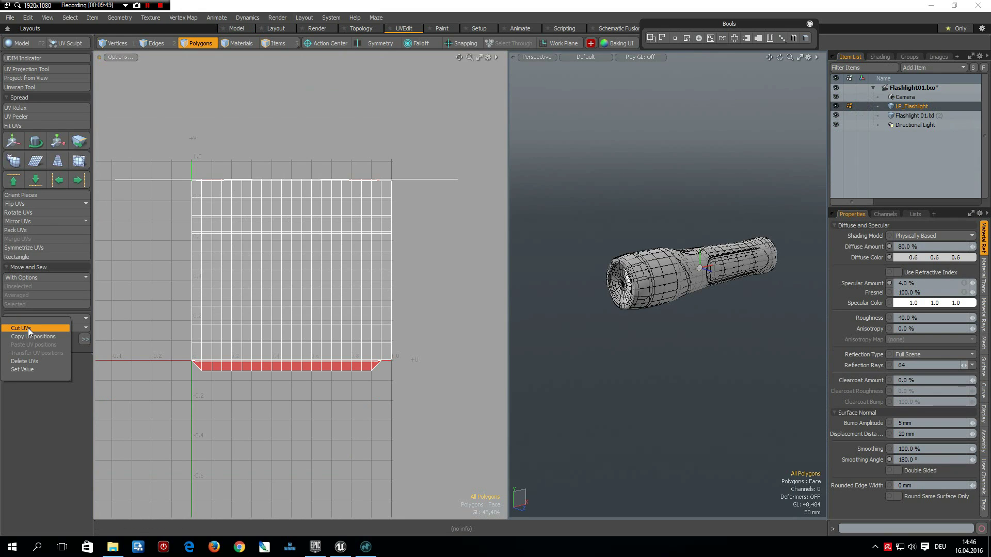
{"action": "left_click", "coordinate": [32, 362]}
Step: Select the lens rim polygon loop and the end cap polygon
{"action": "left_click_drag", "start_coordinate": [654, 248], "coordinate": [697, 270], "text": "alt"}
{"action": "key", "text": "3"}
{"action": "scroll", "coordinate": [642, 270], "scroll_direction": "up", "scroll_amount": 5}
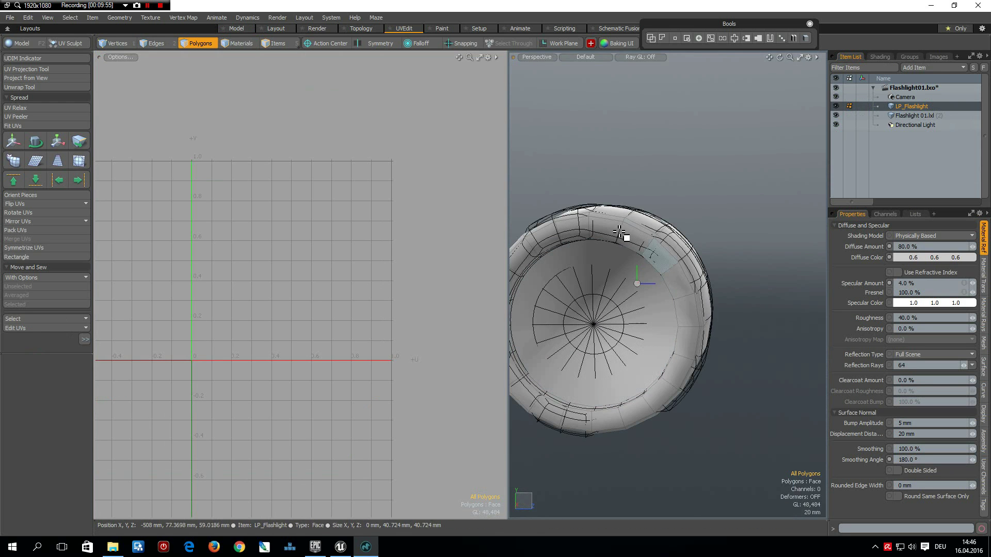
{"action": "left_click_drag", "start_coordinate": [626, 227], "coordinate": [645, 237]}
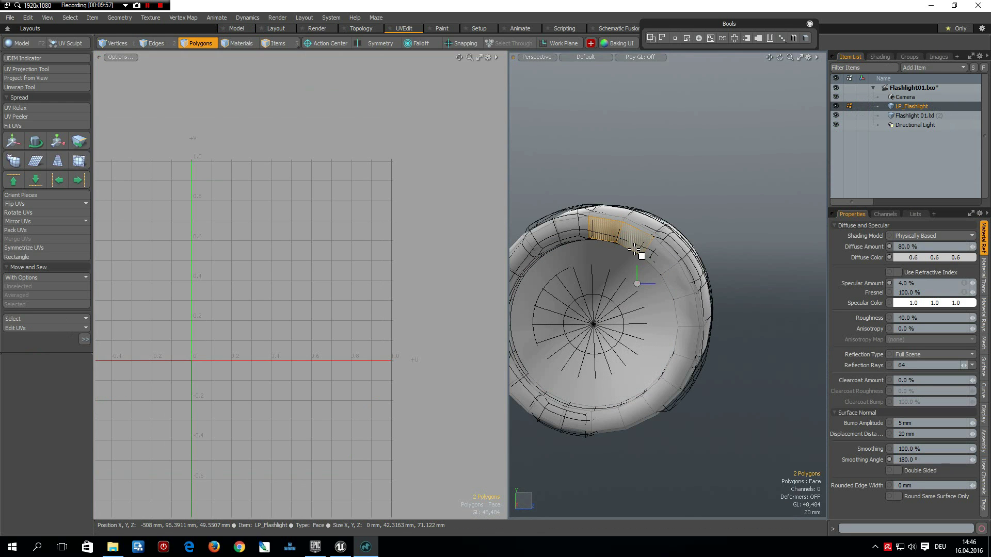
{"action": "key", "text": "l"}
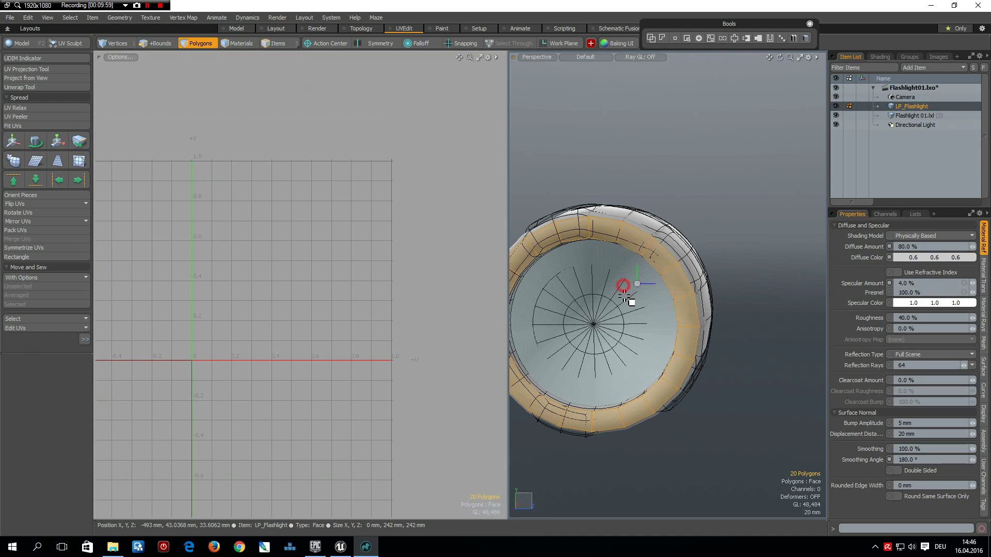
{"action": "left_click_drag", "start_coordinate": [750, 148], "coordinate": [609, 181], "text": "alt"}
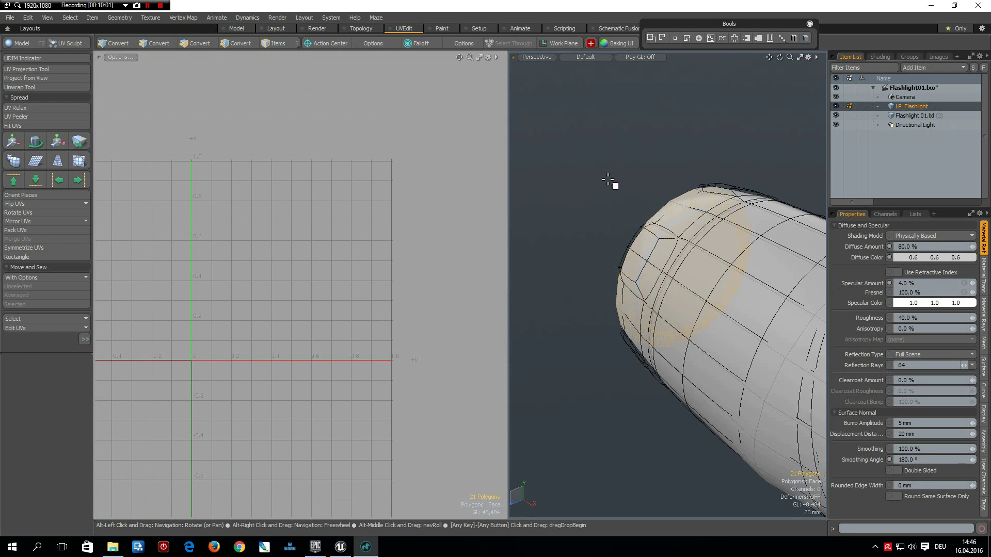
{"action": "scroll", "coordinate": [609, 180], "scroll_direction": "down", "scroll_amount": 5}
{"action": "left_click", "coordinate": [771, 307], "text": "shift"}
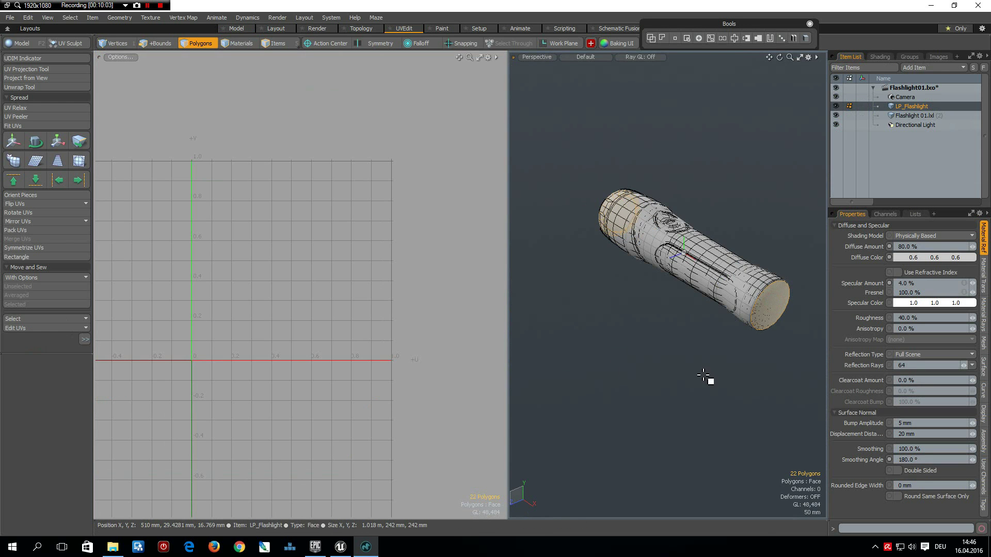
Step: Try a Planar UV projection on the X axis for the cap polygons
{"action": "left_click", "coordinate": [34, 69]}
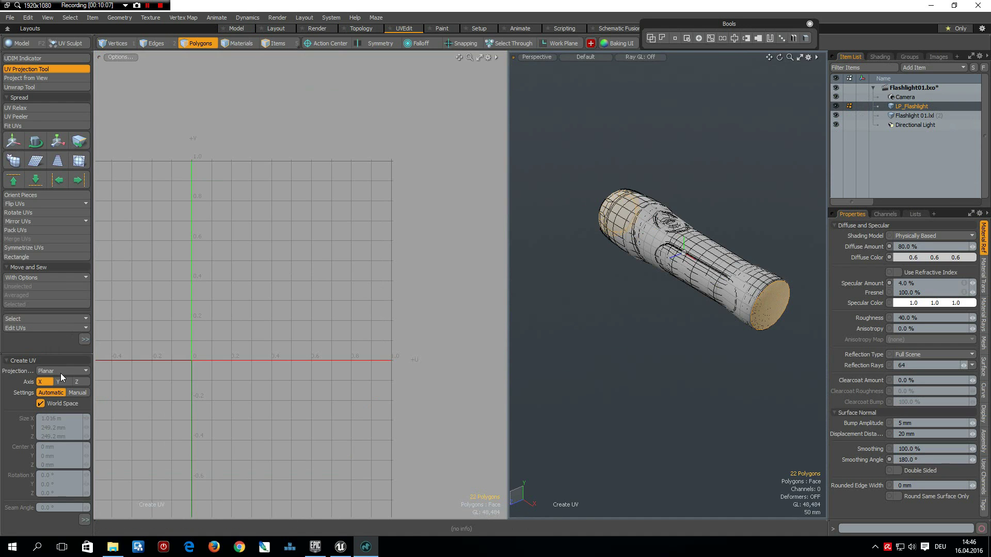
{"action": "left_click", "coordinate": [295, 269]}
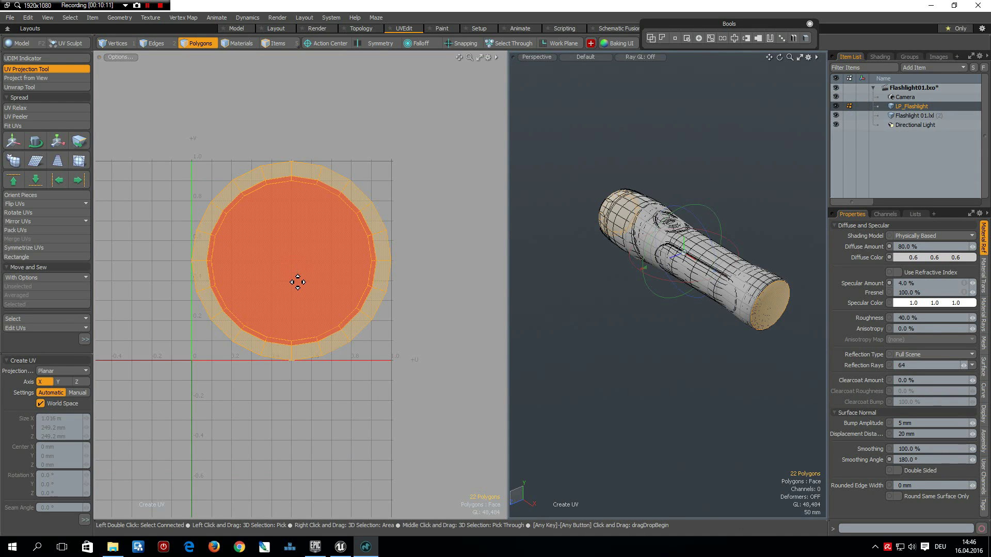
{"action": "left_click", "coordinate": [289, 297]}
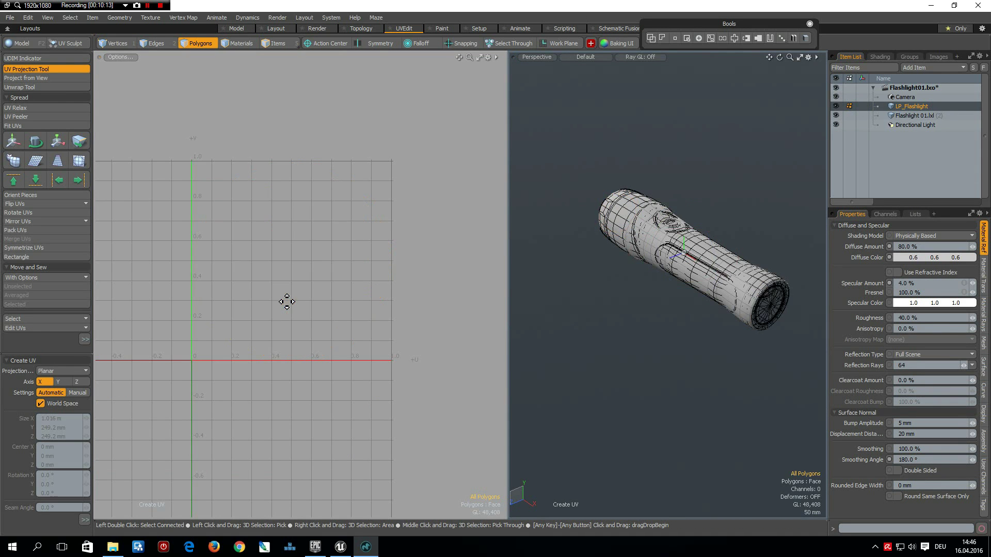
{"action": "left_click", "coordinate": [572, 203]}
{"action": "left_click_drag", "start_coordinate": [736, 194], "coordinate": [841, 151], "text": "alt"}
{"action": "scroll", "coordinate": [683, 254], "scroll_direction": "up", "scroll_amount": 5}
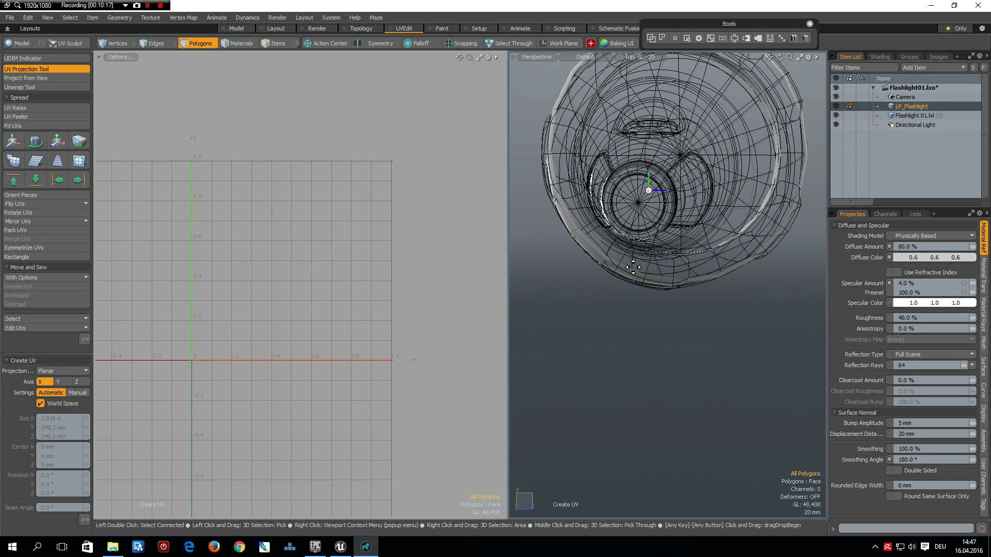
{"action": "left_click", "coordinate": [472, 232]}
{"action": "left_click_drag", "start_coordinate": [655, 248], "coordinate": [653, 206], "text": "alt"}
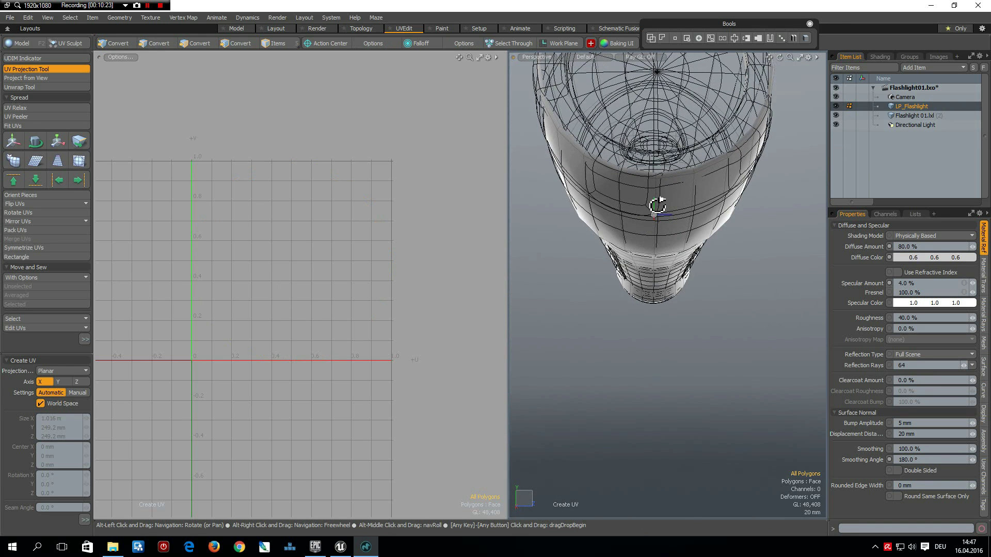
Step: Select the edge loop running along the flashlight body as the seam
{"action": "key", "text": "2"}
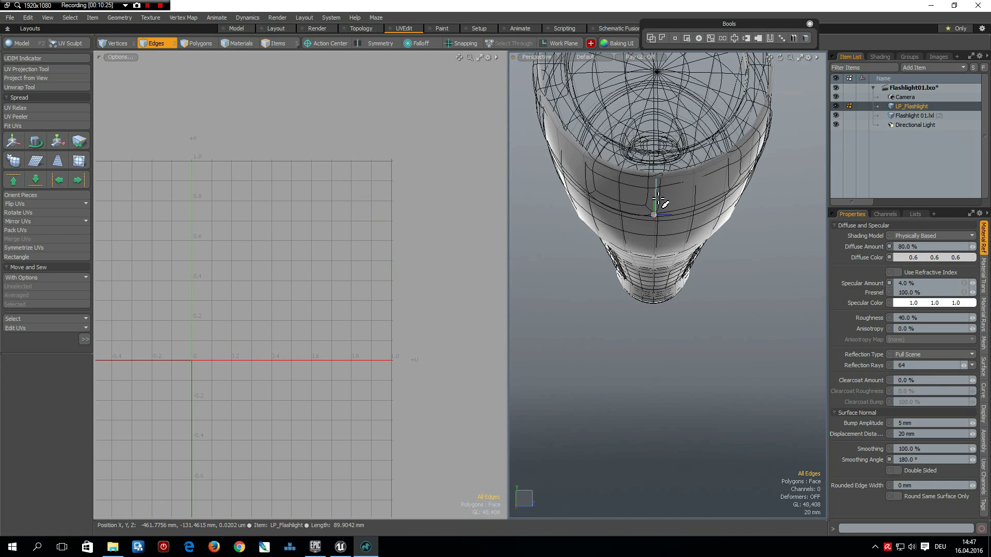
{"action": "key", "text": "l"}
{"action": "left_click_drag", "start_coordinate": [692, 284], "coordinate": [697, 309], "text": "alt"}
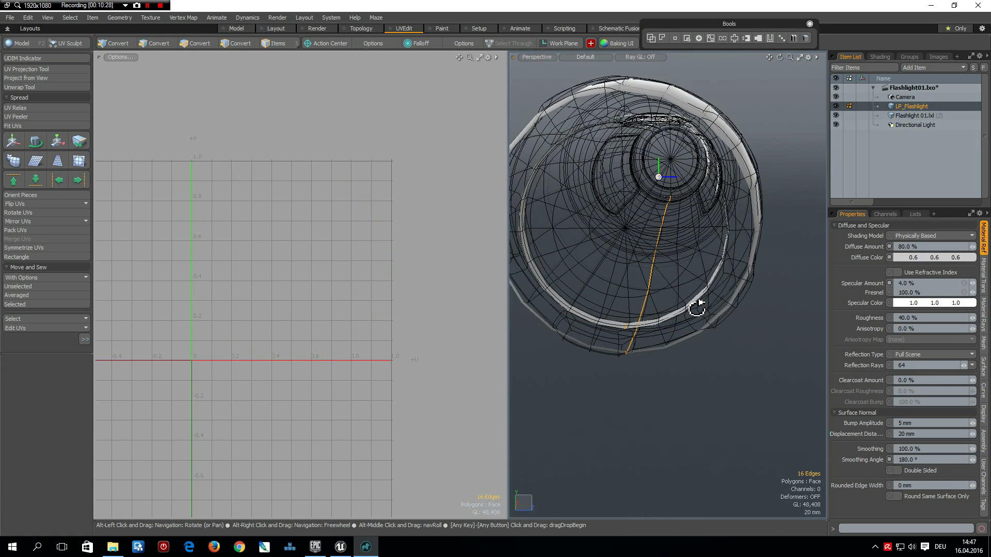
Step: Unwrap the body Angle Based at 123 iterations and select the resulting UV island
{"action": "left_click", "coordinate": [23, 87]}
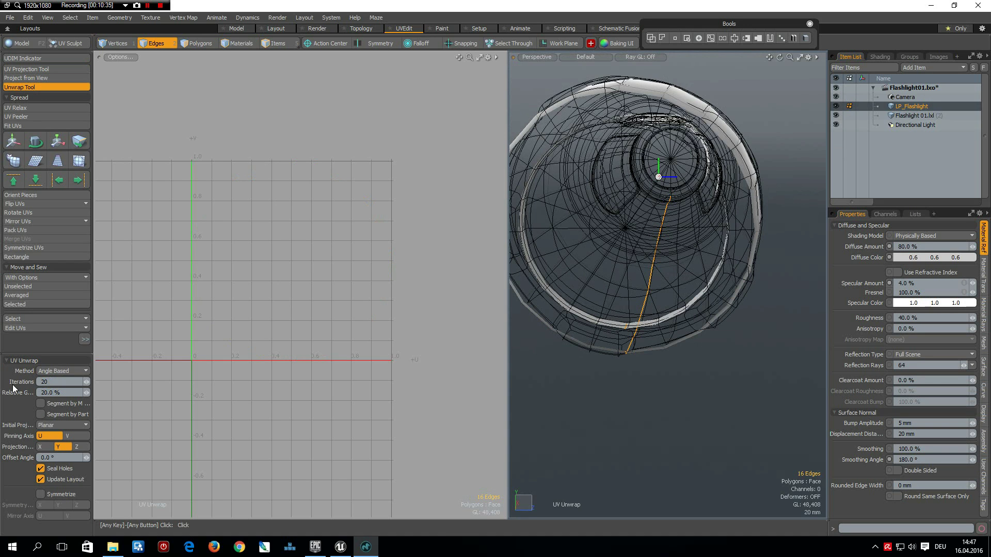
{"action": "left_click", "coordinate": [265, 264]}
{"action": "left_click_drag", "start_coordinate": [266, 263], "coordinate": [372, 264]}
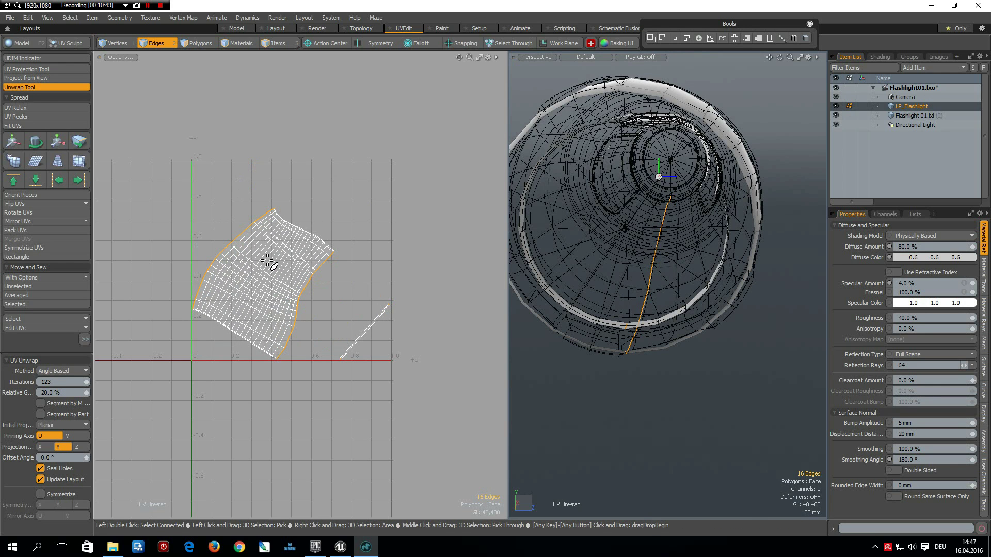
{"action": "key", "text": "space"}
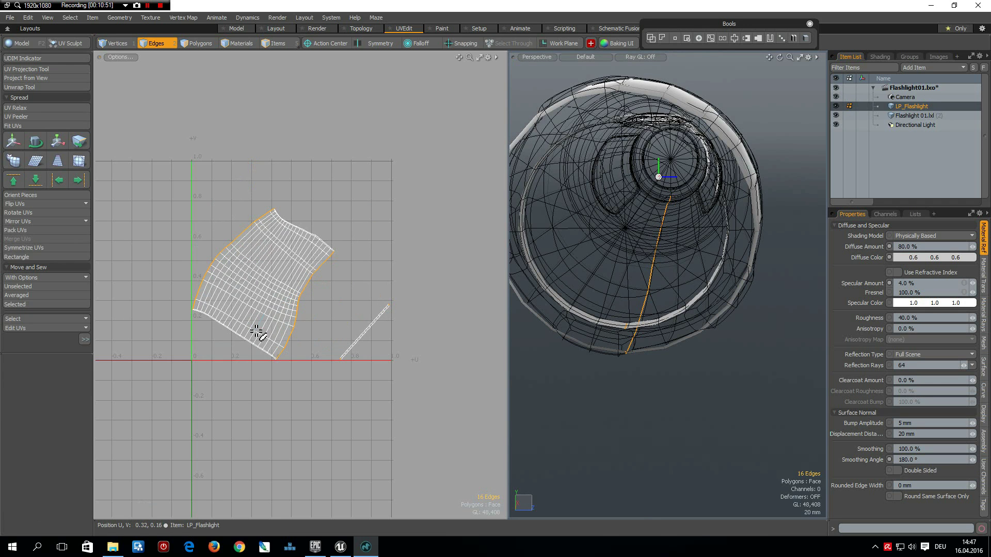
{"action": "key", "text": "3"}
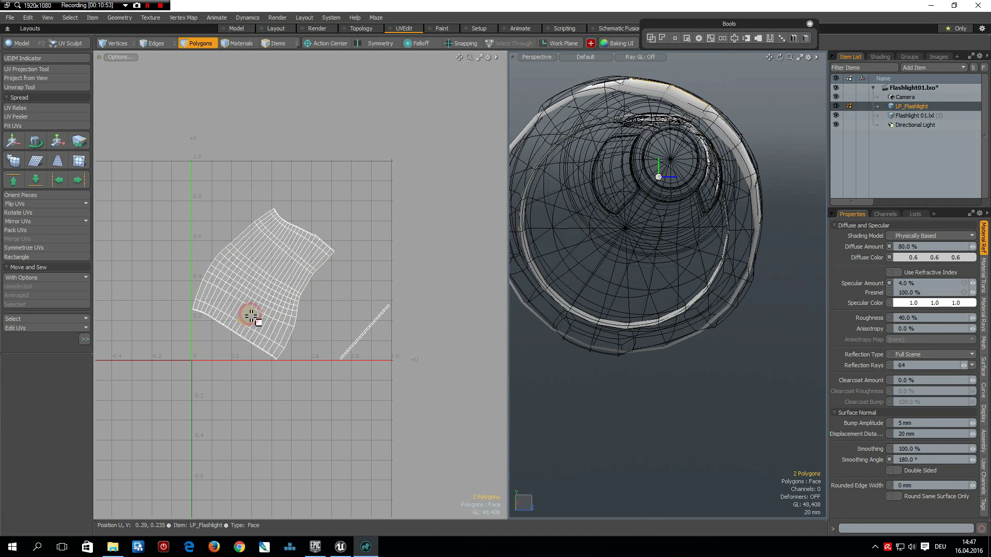
{"action": "double_click", "coordinate": [248, 312]}
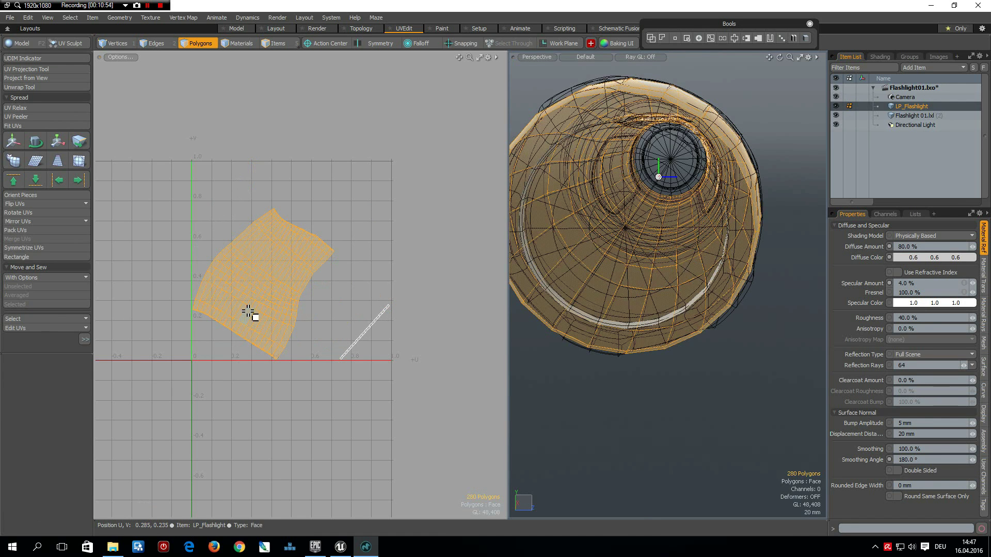
Step: Reshape the body's UV island into a clean rectangle
{"action": "left_click", "coordinate": [20, 258]}
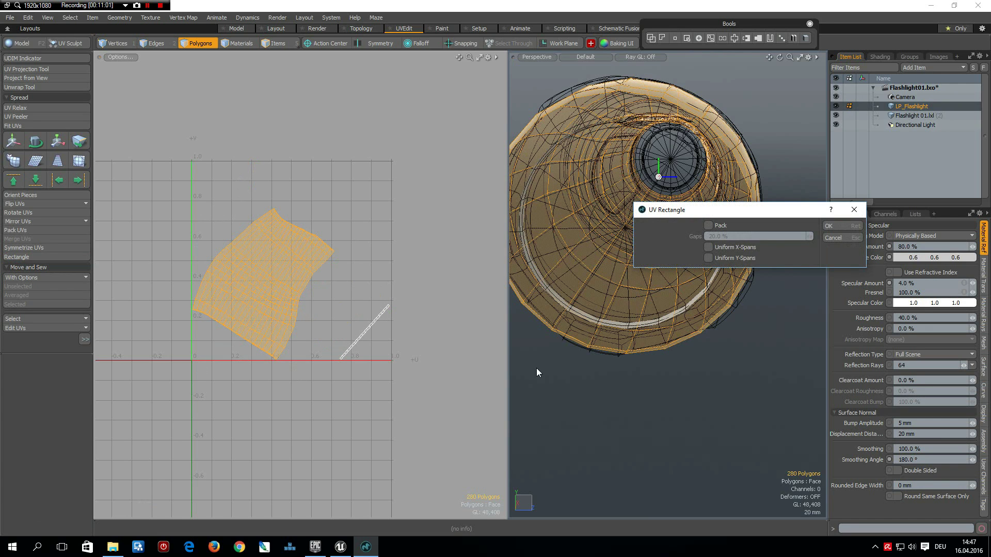
{"action": "left_click", "coordinate": [832, 225]}
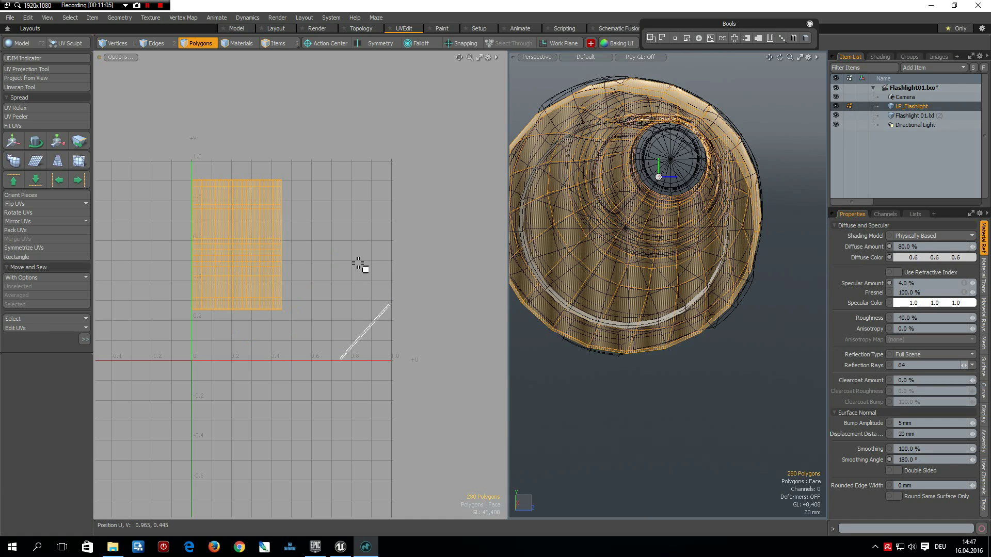
{"action": "left_click", "coordinate": [369, 338]}
Step: Rotate the thin rim strip about 30° and straighten it with Rectangle using Uniform Spans
{"action": "left_click_drag", "start_coordinate": [365, 336], "coordinate": [379, 305]}
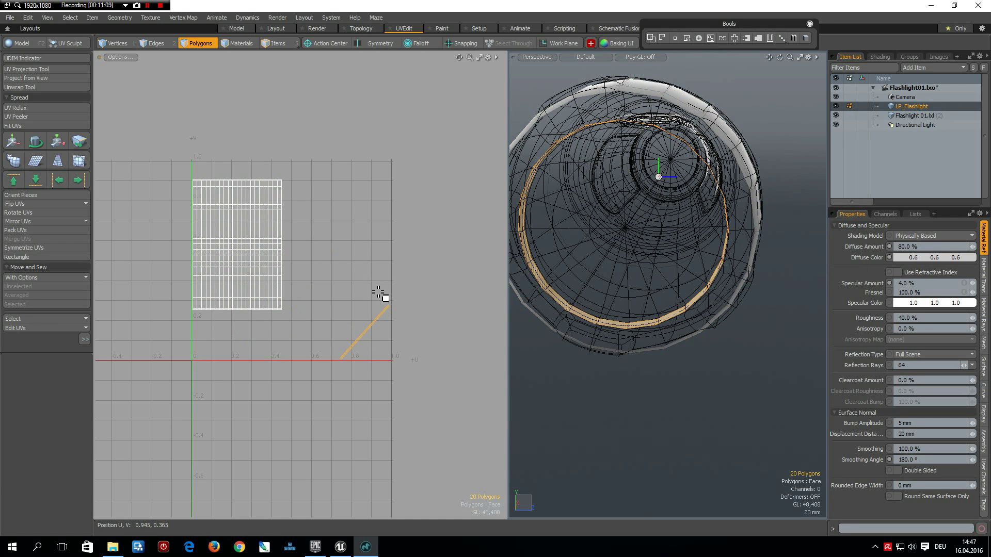
{"action": "key", "text": "y"}
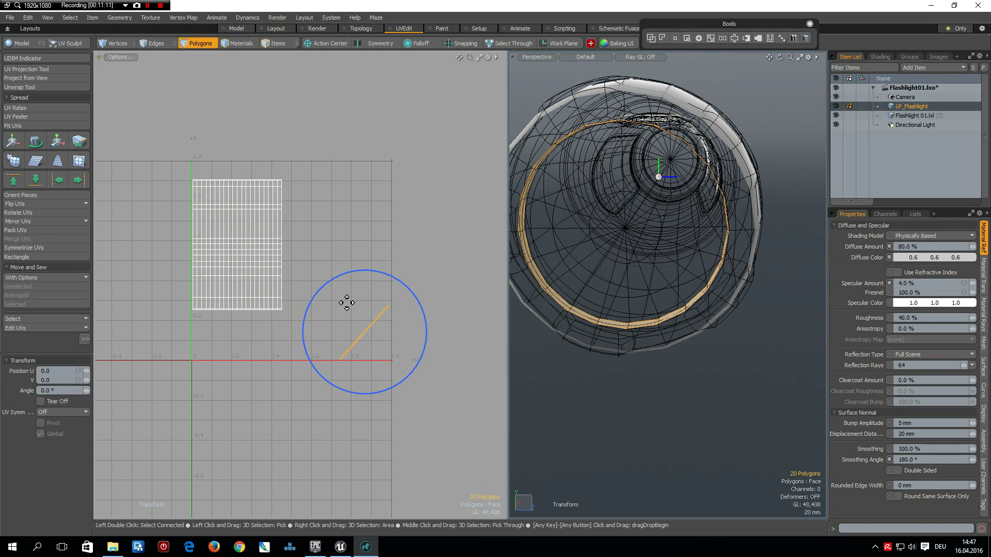
{"action": "left_click_drag", "start_coordinate": [421, 305], "coordinate": [398, 282]}
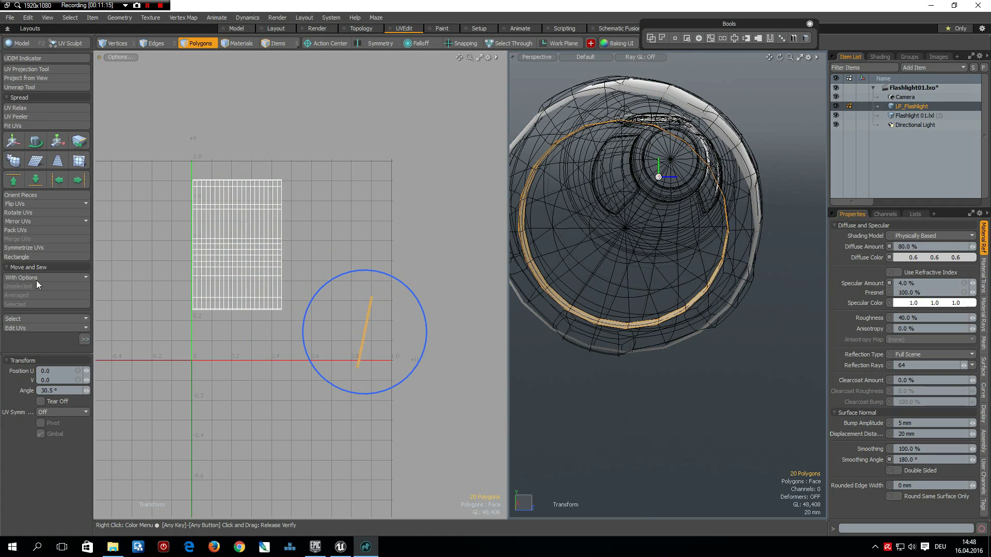
{"action": "left_click", "coordinate": [25, 257]}
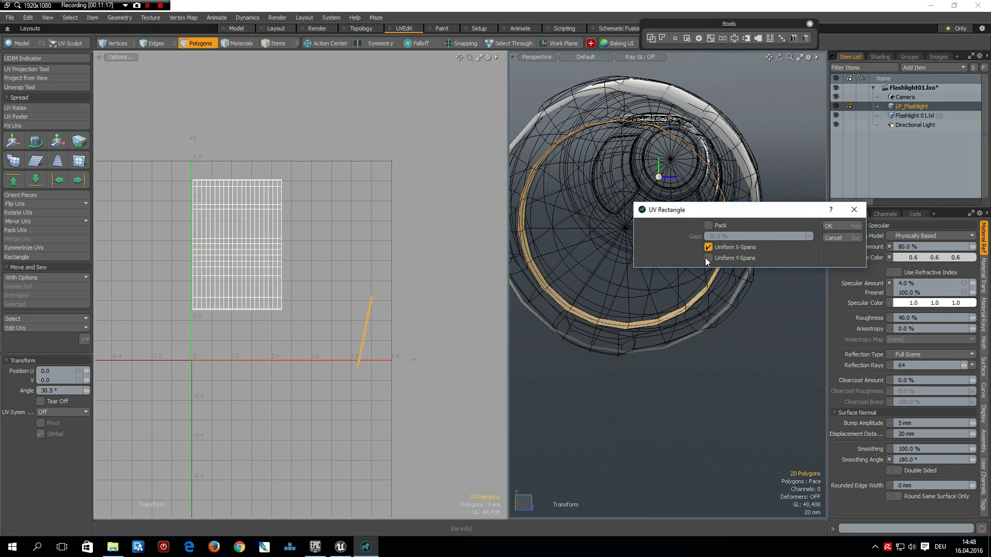
{"action": "left_click", "coordinate": [708, 257]}
{"action": "left_click", "coordinate": [838, 225]}
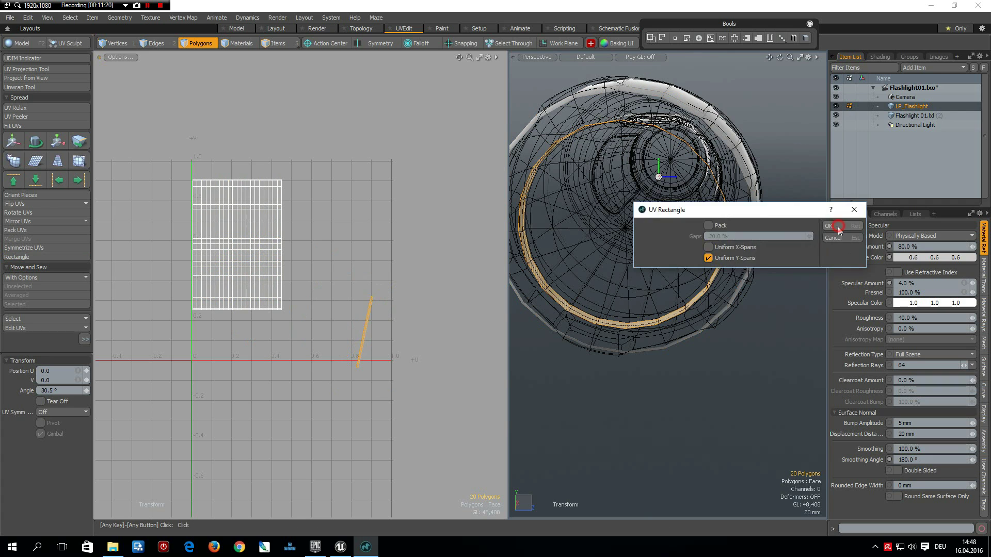
Step: Unhide all polygons and pack every UV island into the 0-1 space
{"action": "left_click", "coordinate": [438, 234]}
{"action": "key", "text": "u"}
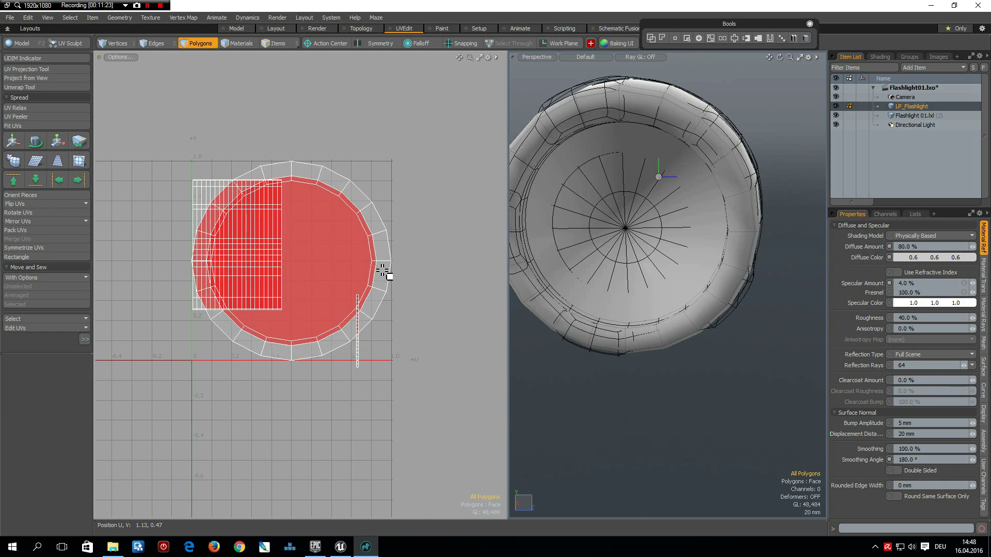
{"action": "left_click", "coordinate": [14, 230]}
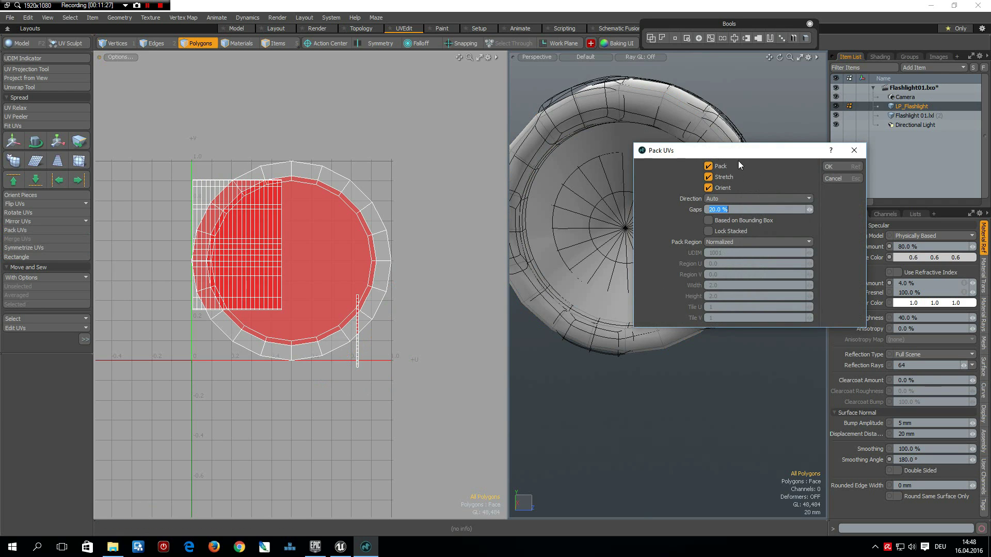
{"action": "left_click", "coordinate": [831, 168]}
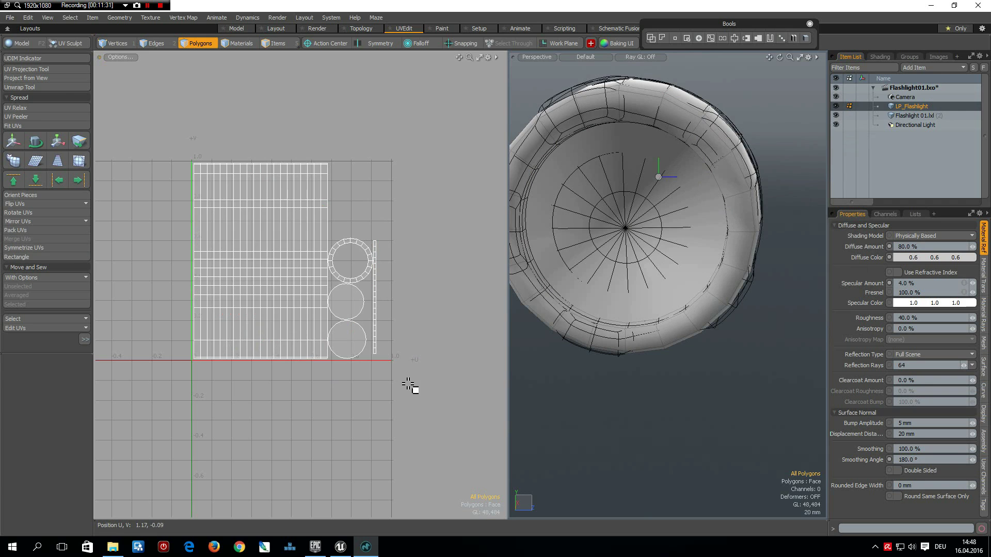
Step: Create a second UV map named Map2 in the UV Maps list
{"action": "left_click", "coordinate": [915, 214]}
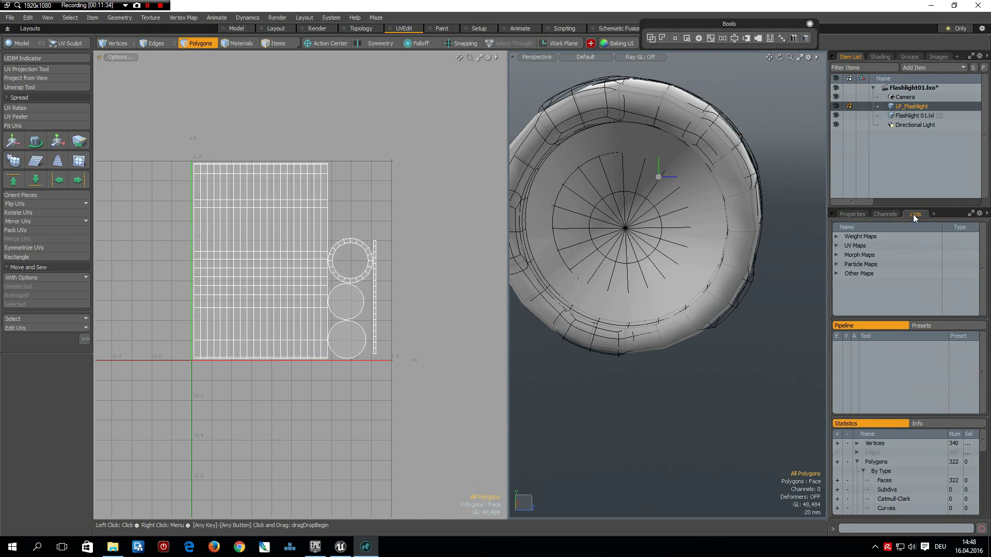
{"action": "left_click", "coordinate": [836, 246]}
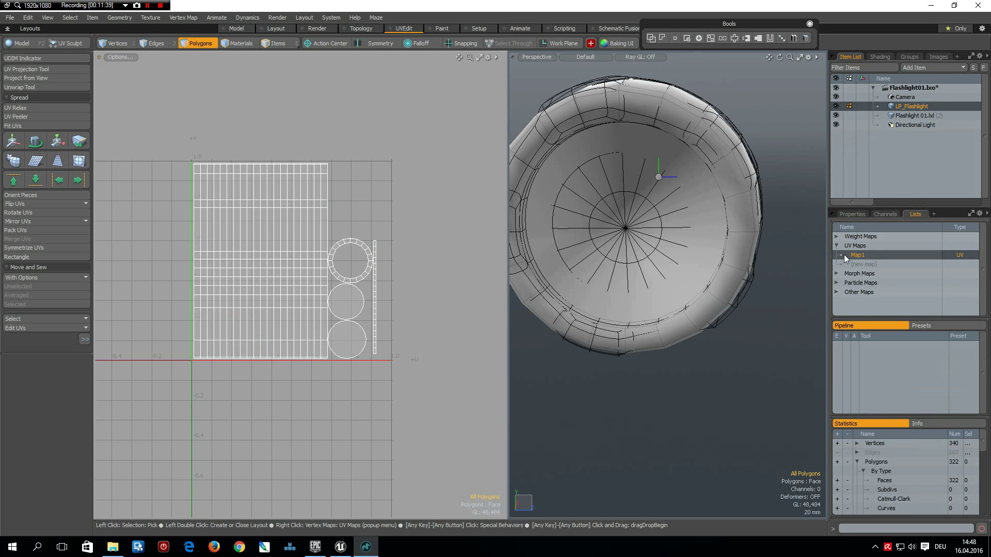
{"action": "left_click", "coordinate": [862, 264]}
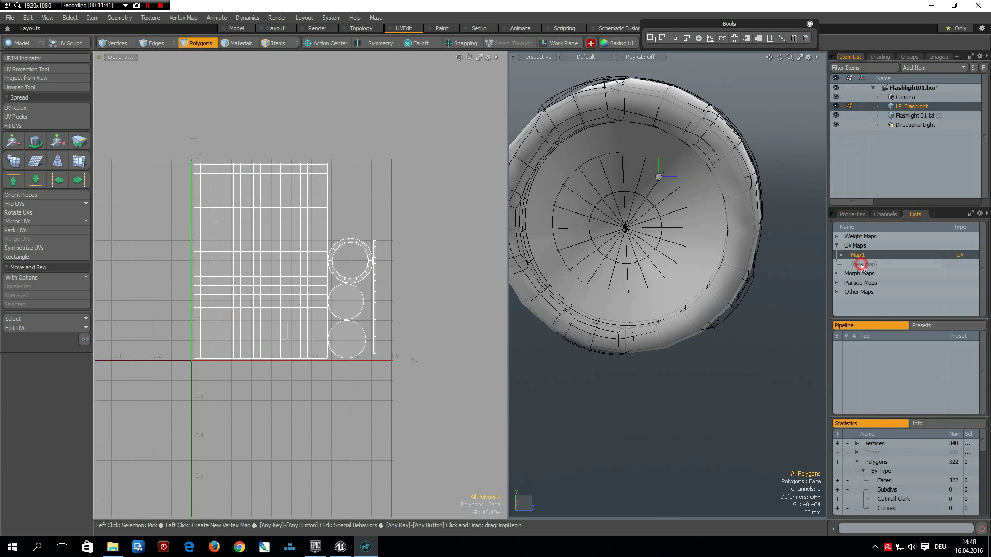
{"action": "type", "text": "Map2"}
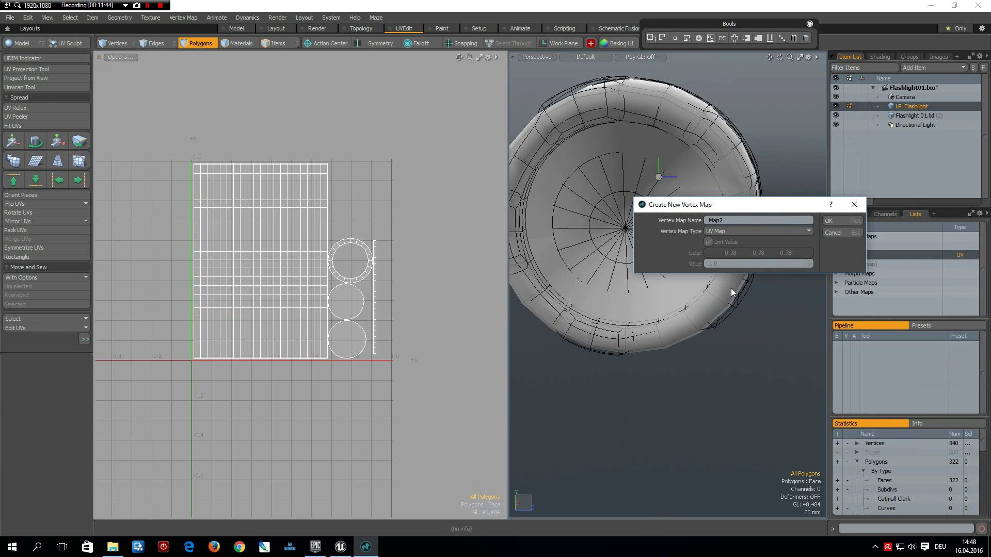
{"action": "key", "text": "Return"}
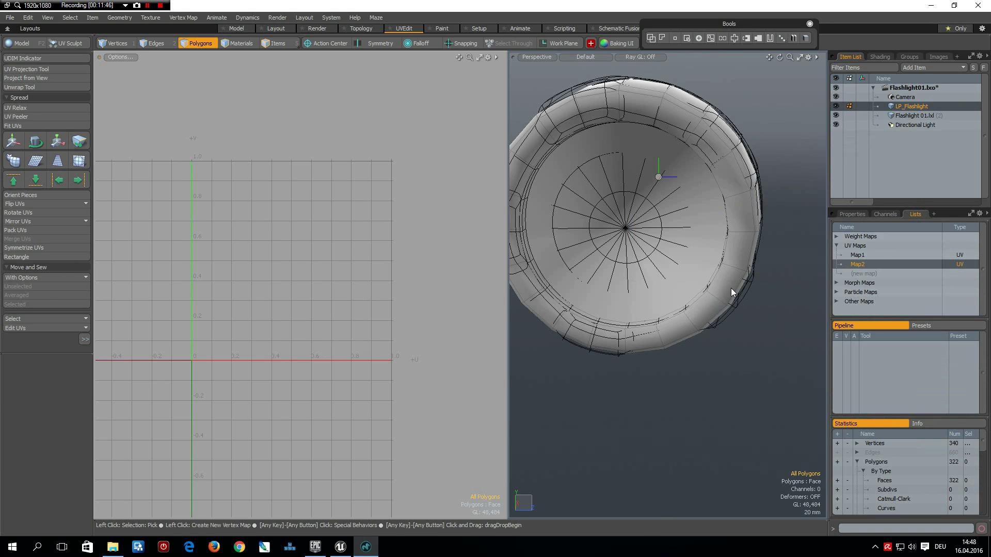
Step: Copy Map1's UVs into Map2, then make Map1 active again
{"action": "left_click", "coordinate": [855, 254]}
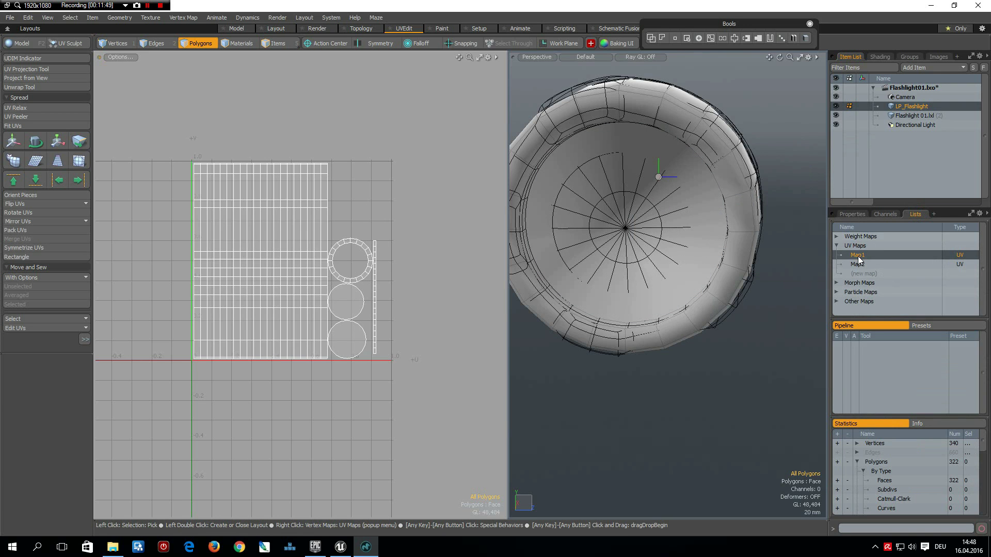
{"action": "right_click", "coordinate": [857, 256]}
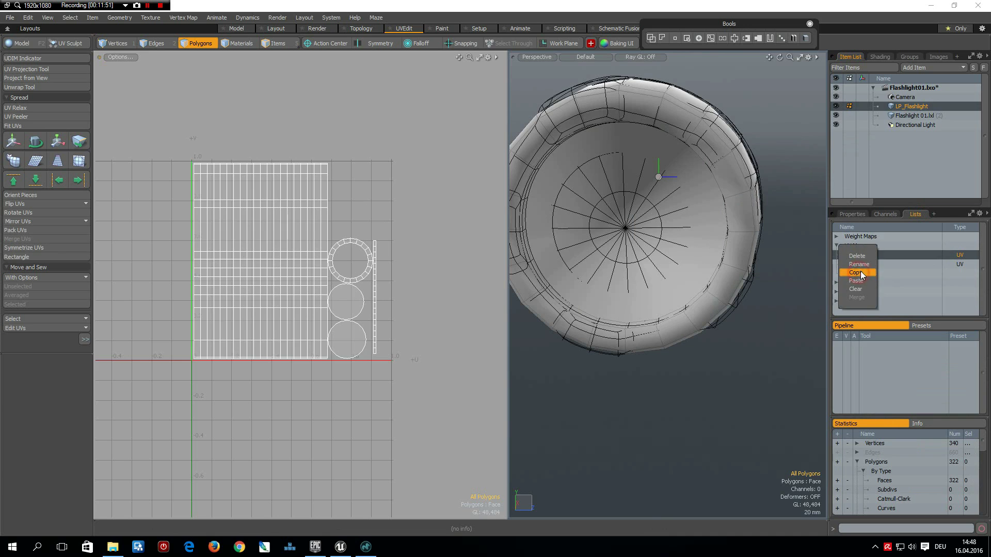
{"action": "left_click", "coordinate": [860, 272]}
{"action": "left_click", "coordinate": [862, 264]}
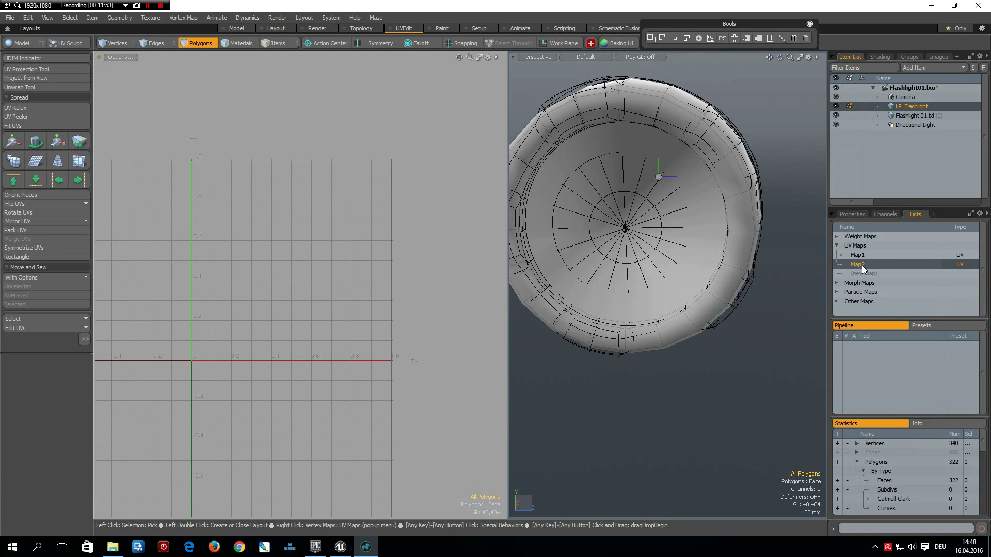
{"action": "right_click", "coordinate": [863, 264]}
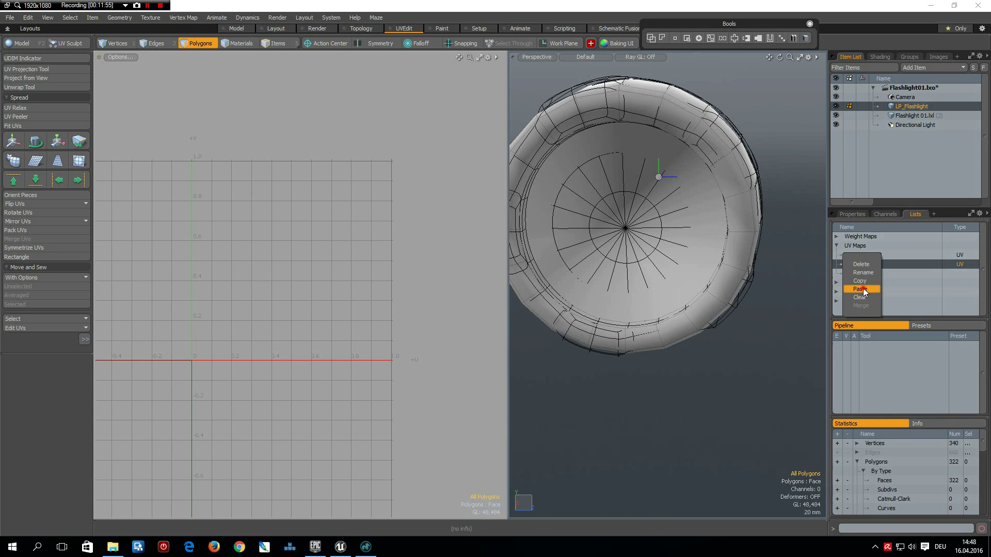
{"action": "left_click", "coordinate": [860, 289]}
{"action": "left_click", "coordinate": [861, 255]}
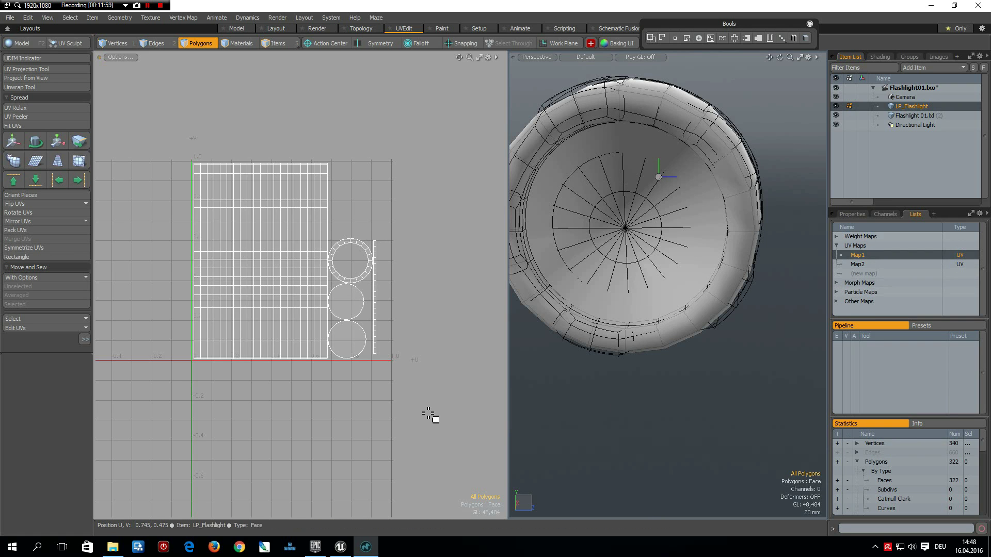
{"action": "left_click_drag", "start_coordinate": [678, 202], "coordinate": [598, 222], "text": "alt"}
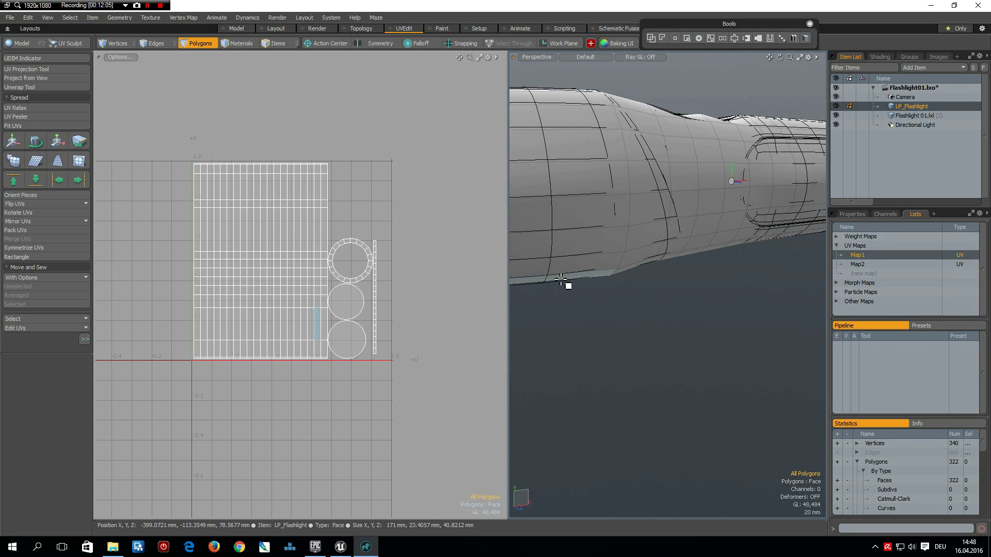
Step: Move LP_Flashlight's centre to the bottom of its bounding box with Center to Bounding Box > Bottom
{"action": "key", "text": "5"}
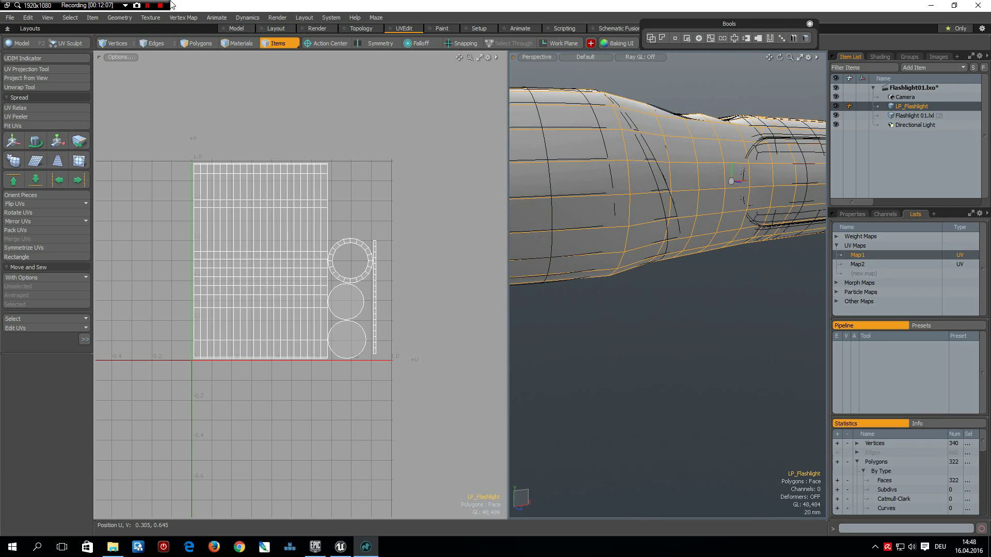
{"action": "left_click", "coordinate": [28, 19]}
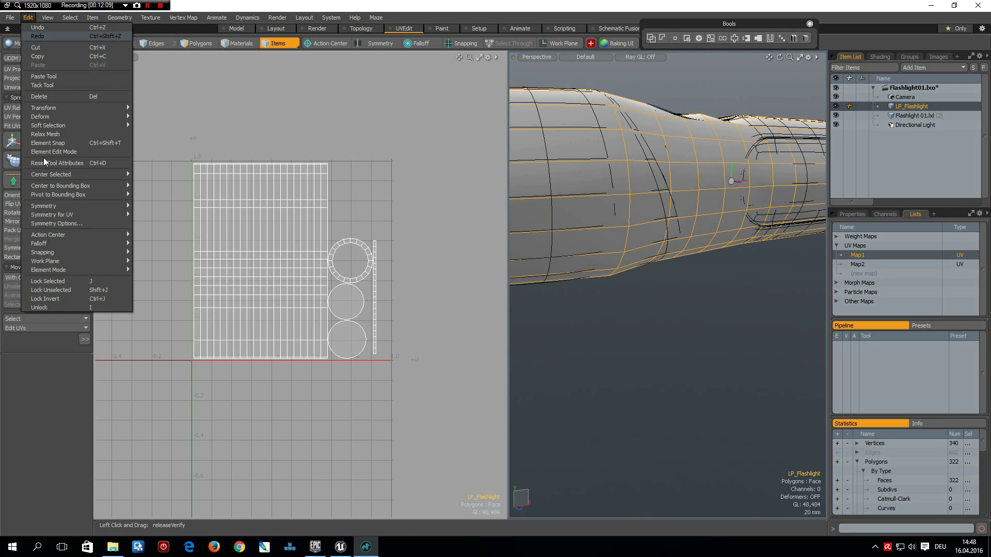
{"action": "mouse_move", "coordinate": [80, 188]}
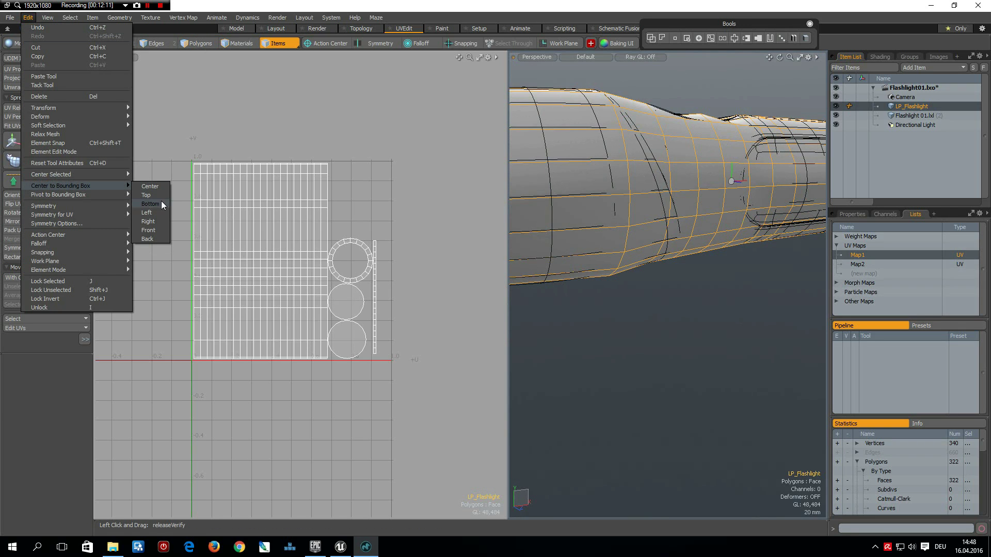
{"action": "left_click", "coordinate": [159, 204]}
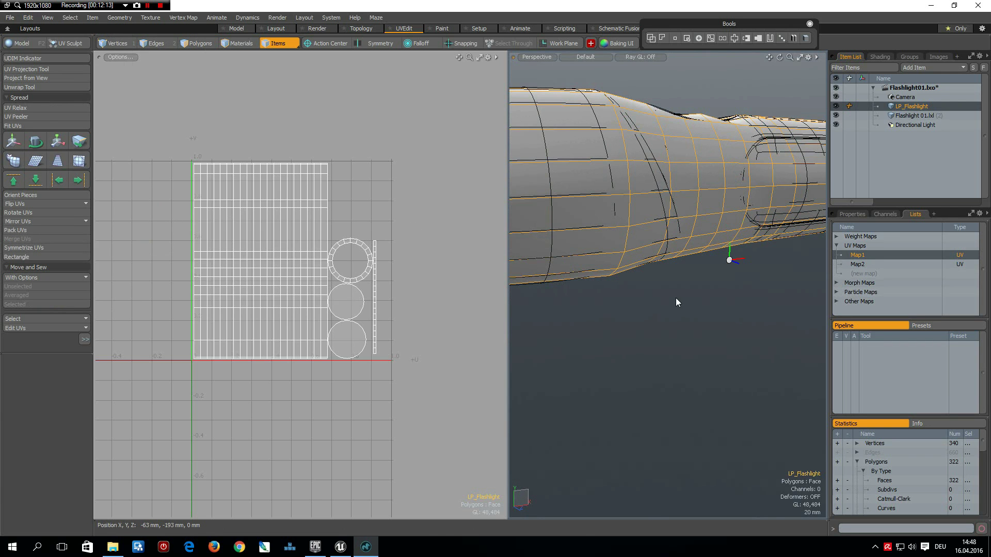
{"action": "mouse_move", "coordinate": [655, 294]}
{"action": "left_mouse_down", "text": "alt"}
{"action": "mouse_move", "coordinate": [730, 280]}
{"action": "mouse_move", "coordinate": [691, 306]}
{"action": "mouse_move", "coordinate": [644, 299]}
{"action": "left_mouse_up", "text": "alt"}
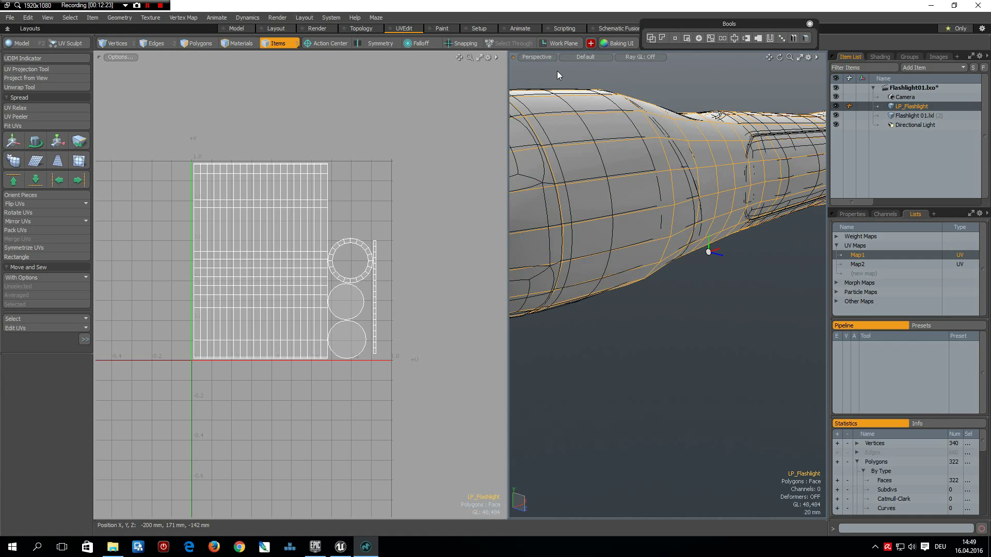
Step: Set up a Diffuse Color bake from Flashlight 01.lxl (2) onto LP_Flashlight
{"action": "left_click", "coordinate": [670, 80]}
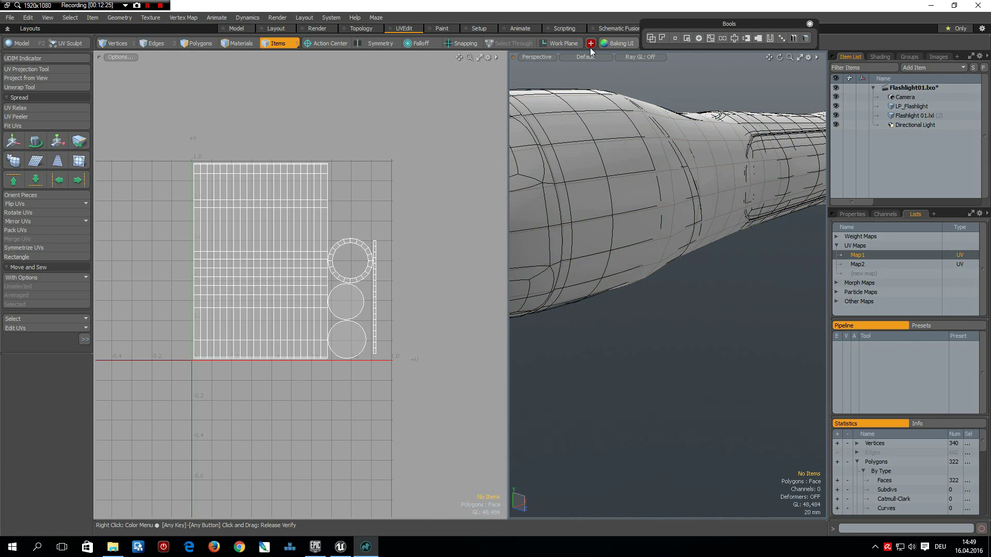
{"action": "left_click", "coordinate": [619, 43]}
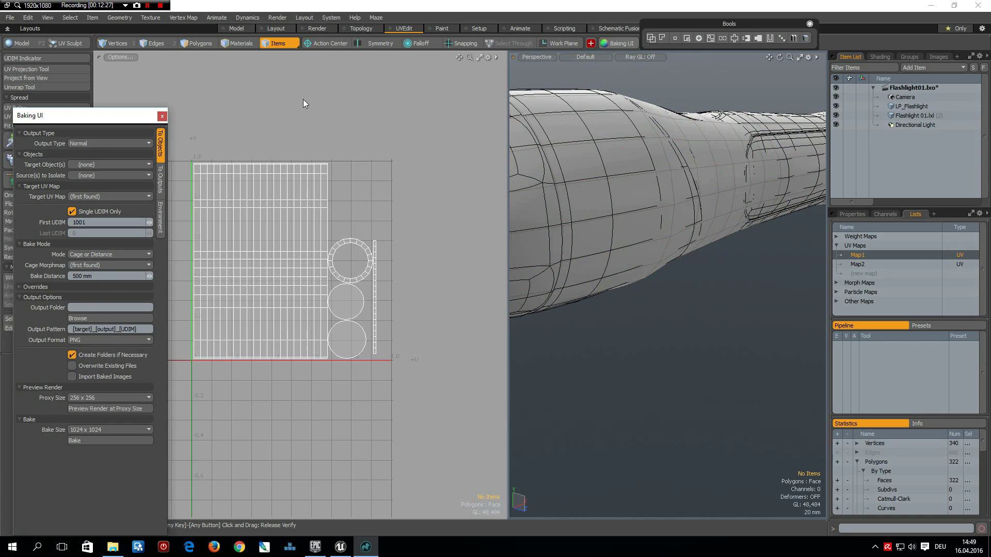
{"action": "left_click", "coordinate": [96, 144]}
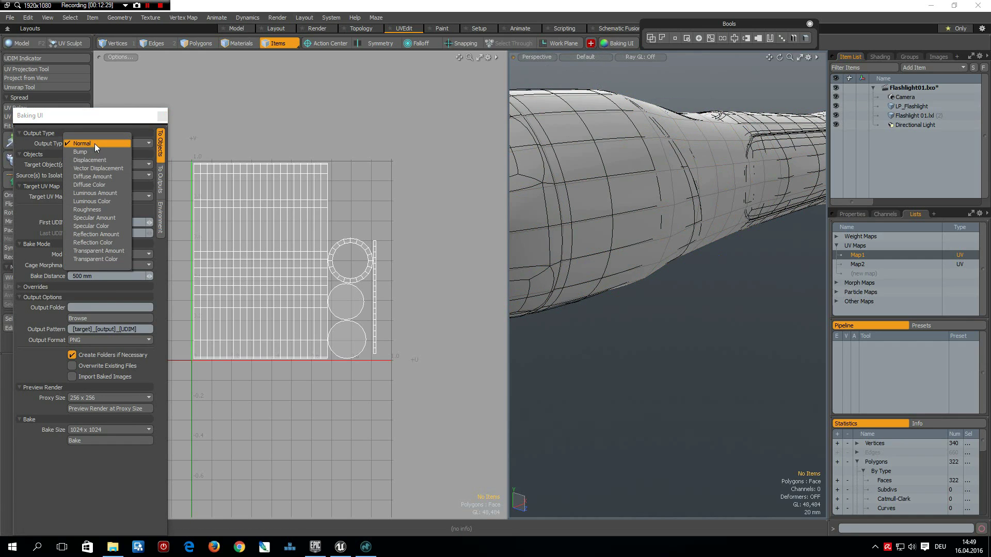
{"action": "left_click", "coordinate": [100, 184]}
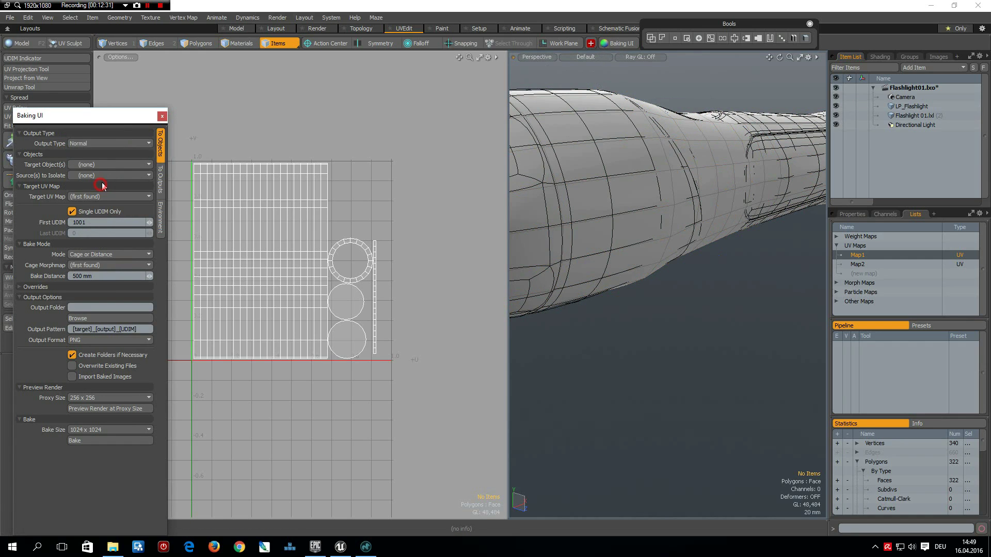
{"action": "left_click", "coordinate": [94, 164]}
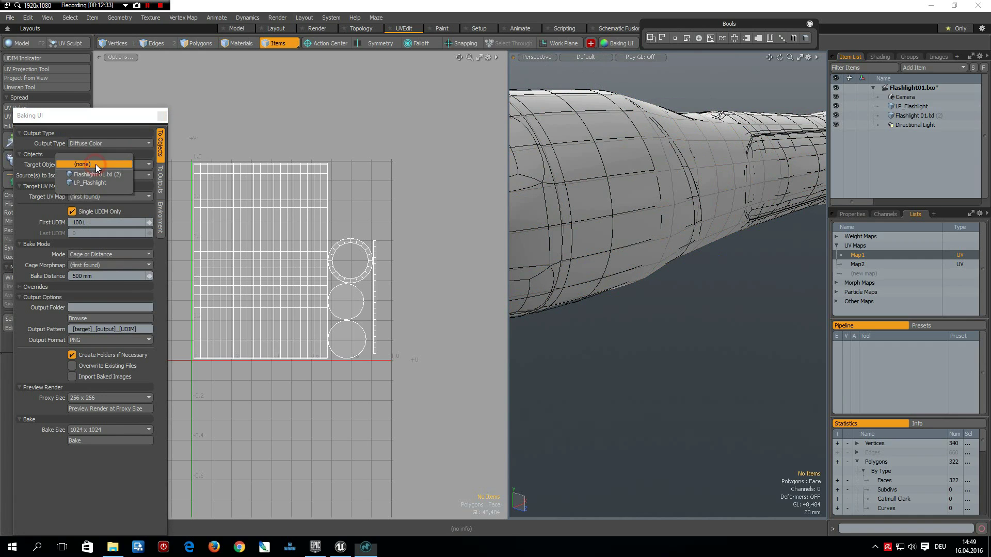
{"action": "left_click", "coordinate": [93, 183]}
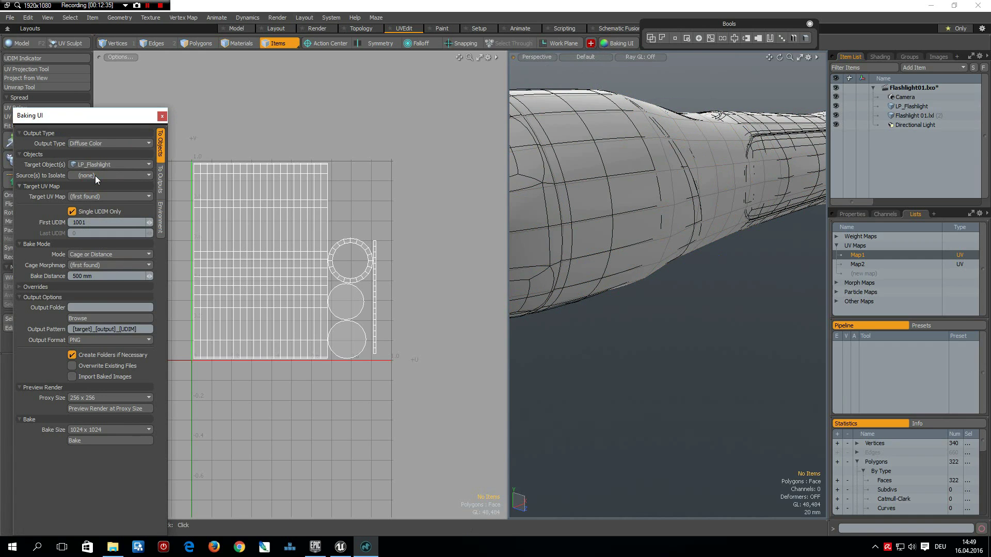
{"action": "left_click", "coordinate": [94, 177]}
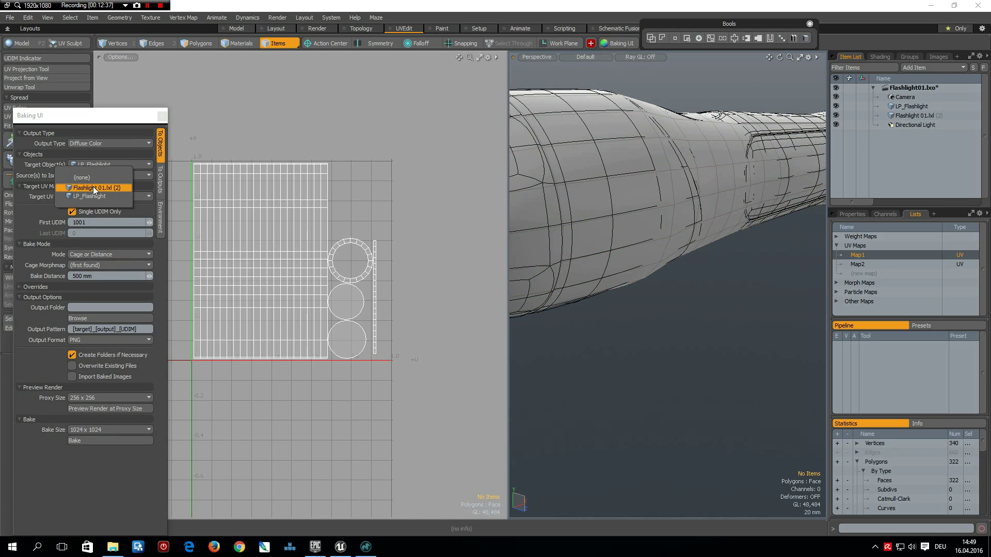
{"action": "left_click", "coordinate": [93, 187]}
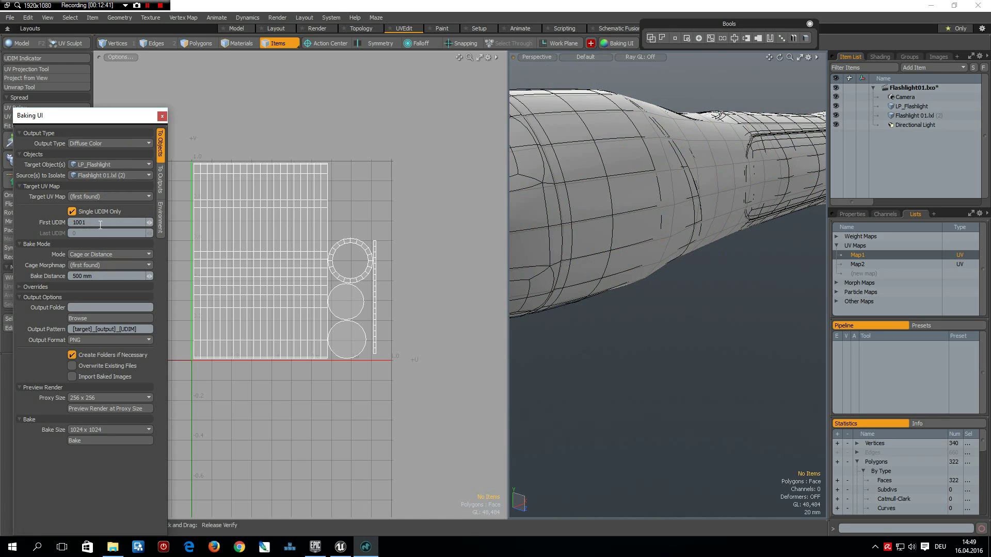
Step: Set the bake output folder to D:/, allow overwriting, and run the bake
{"action": "left_click", "coordinate": [89, 308]}
{"action": "type", "text": "D:/_"}
{"action": "left_click", "coordinate": [73, 366]}
{"action": "left_click", "coordinate": [86, 441]}
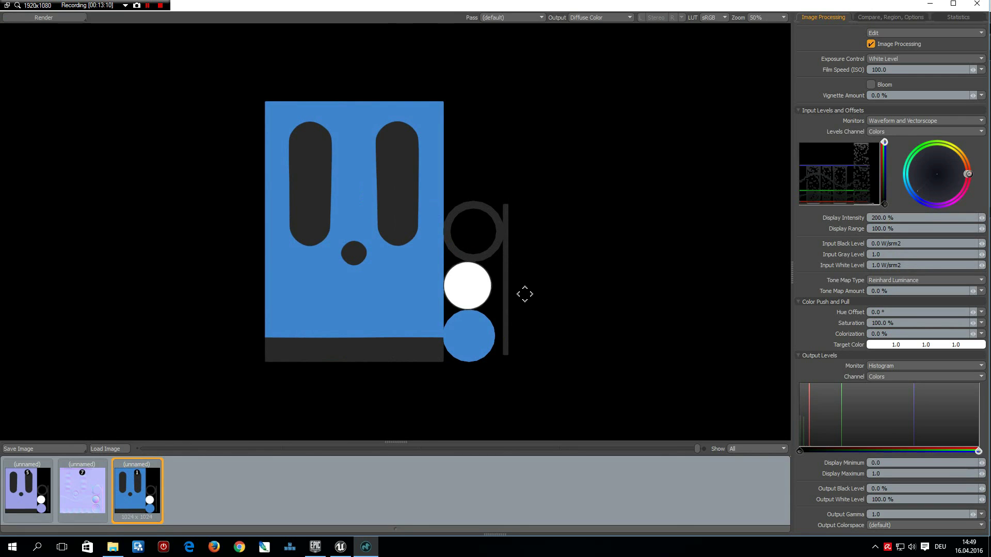
Step: Close the bake result window and open the System menu
{"action": "left_click", "coordinate": [977, 5]}
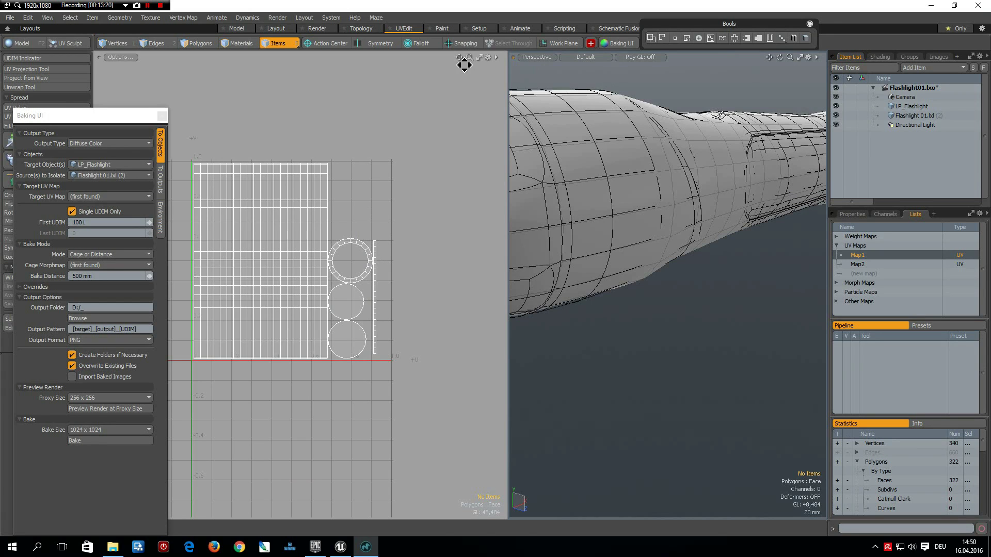
{"action": "left_click", "coordinate": [330, 14]}
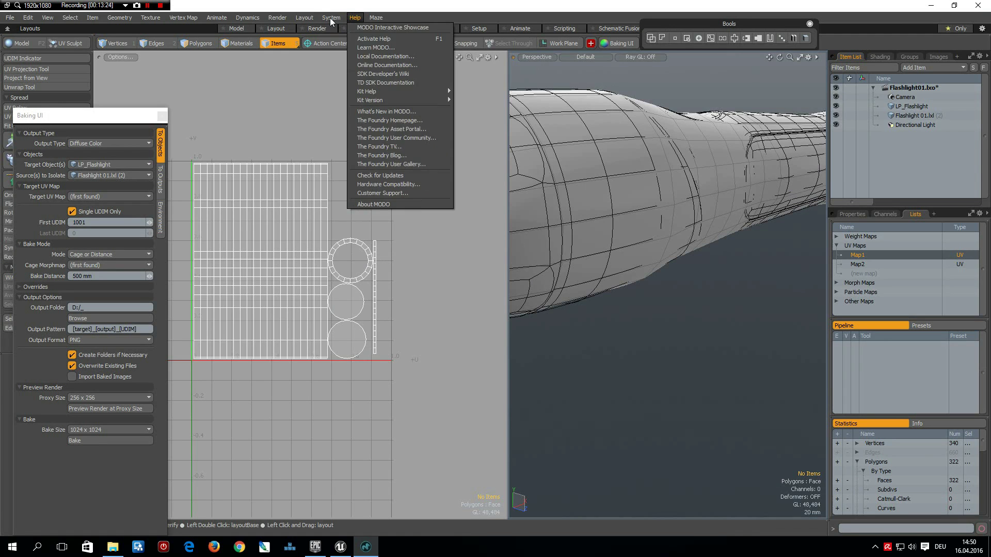
{"action": "left_click", "coordinate": [347, 28]}
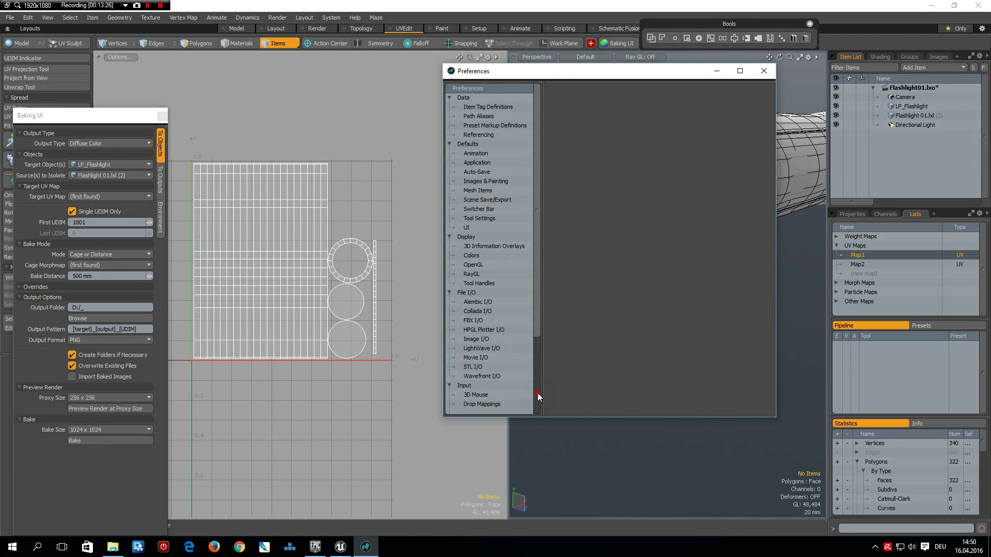
{"action": "left_click", "coordinate": [537, 392]}
{"action": "left_click", "coordinate": [472, 387]}
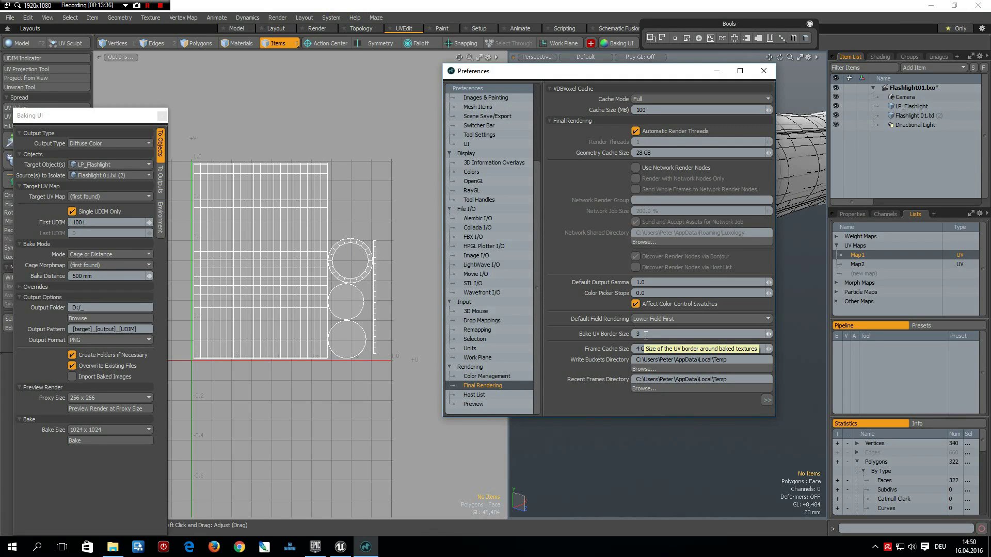
{"action": "left_click", "coordinate": [644, 334]}
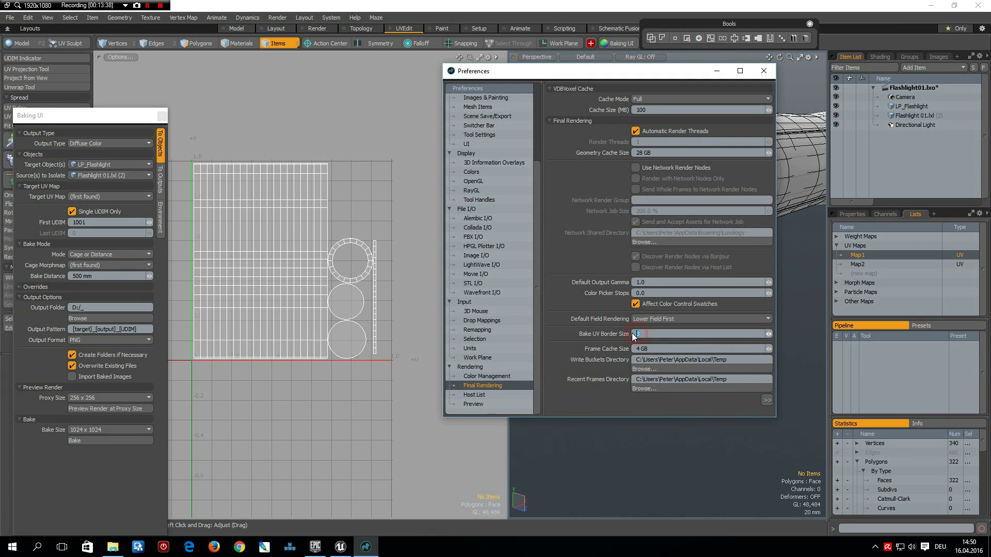
{"action": "type", "text": "0"}
{"action": "left_click", "coordinate": [643, 336]}
{"action": "type", "text": "6"}
{"action": "key", "text": "BackSpace"}
{"action": "type", "text": "3"}
{"action": "left_click", "coordinate": [762, 73]}
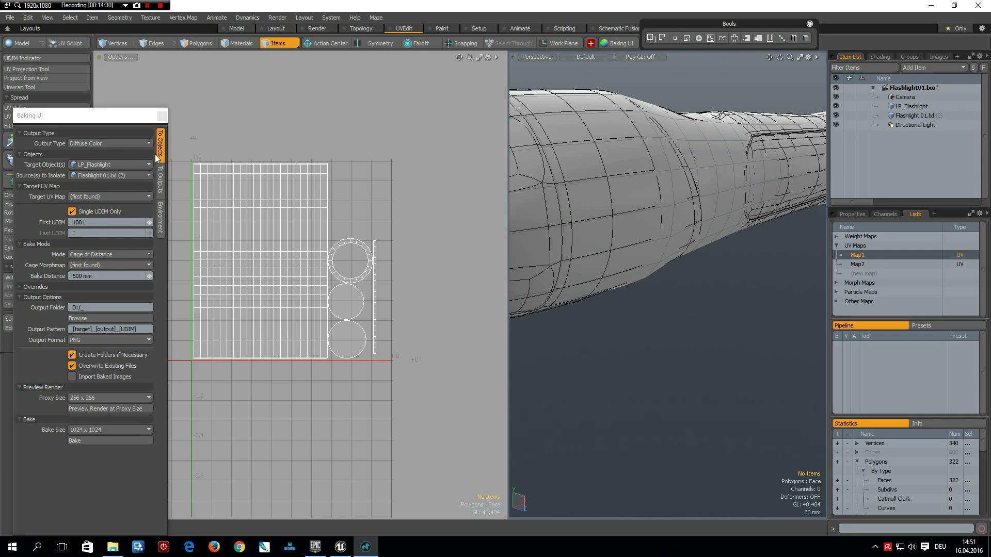
Step: Set the bake output type to Normal, bake the 1024×1024 normal map, and close the result
{"action": "left_click", "coordinate": [92, 143]}
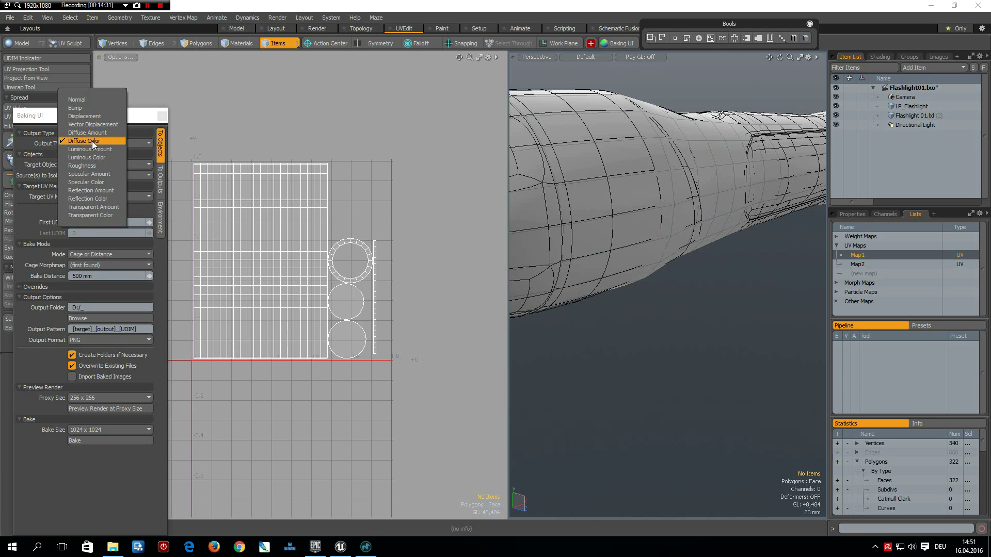
{"action": "left_click", "coordinate": [85, 100]}
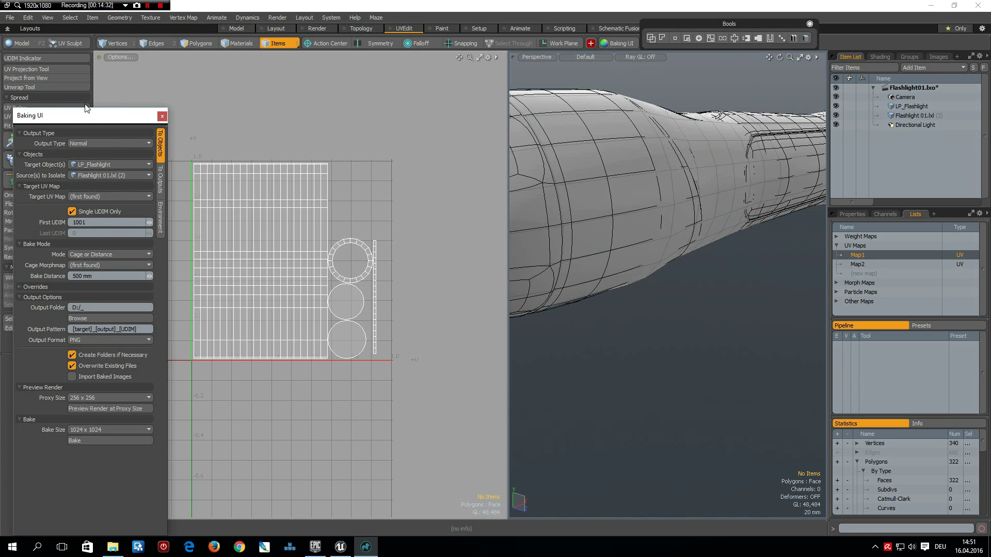
{"action": "left_click", "coordinate": [95, 439]}
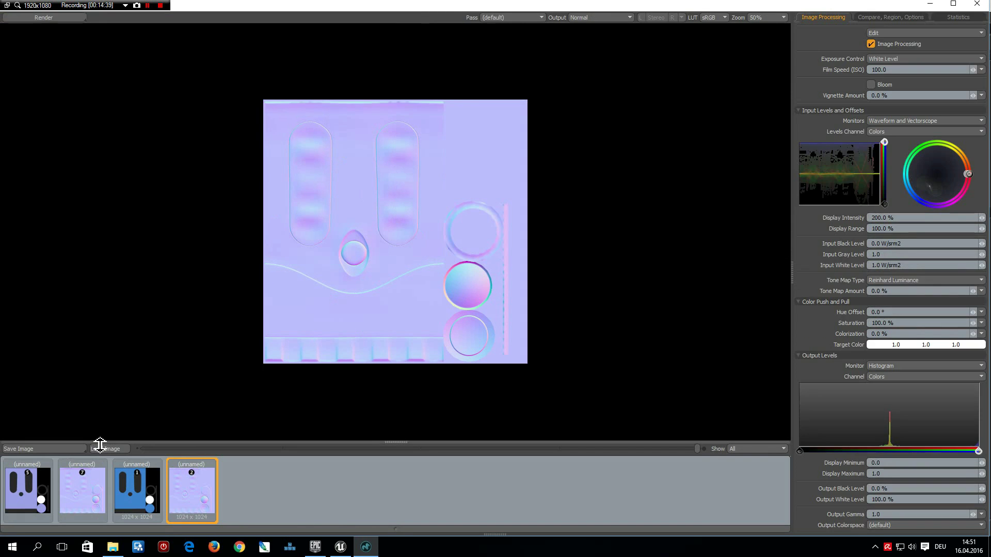
{"action": "left_click", "coordinate": [976, 5]}
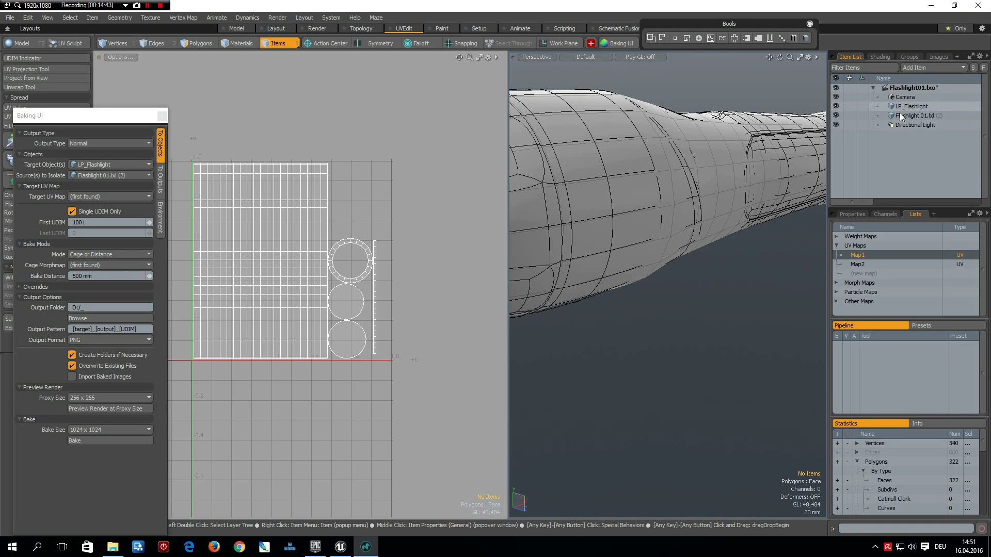
Step: Add LP_Flashlight_Diffcolor_1001.png as an Image Map layer on the LP_Flashlight material
{"action": "left_click", "coordinate": [878, 57]}
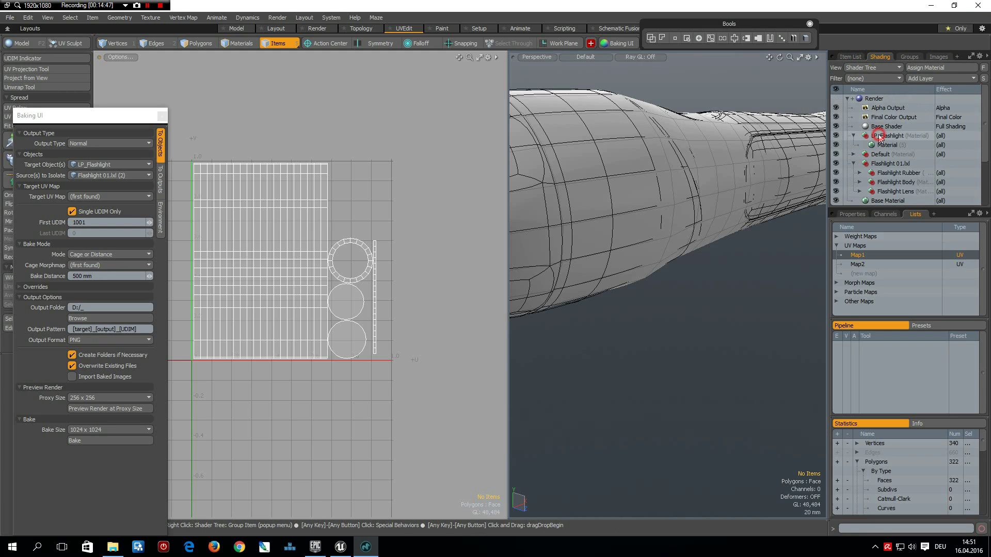
{"action": "left_click", "coordinate": [879, 135]}
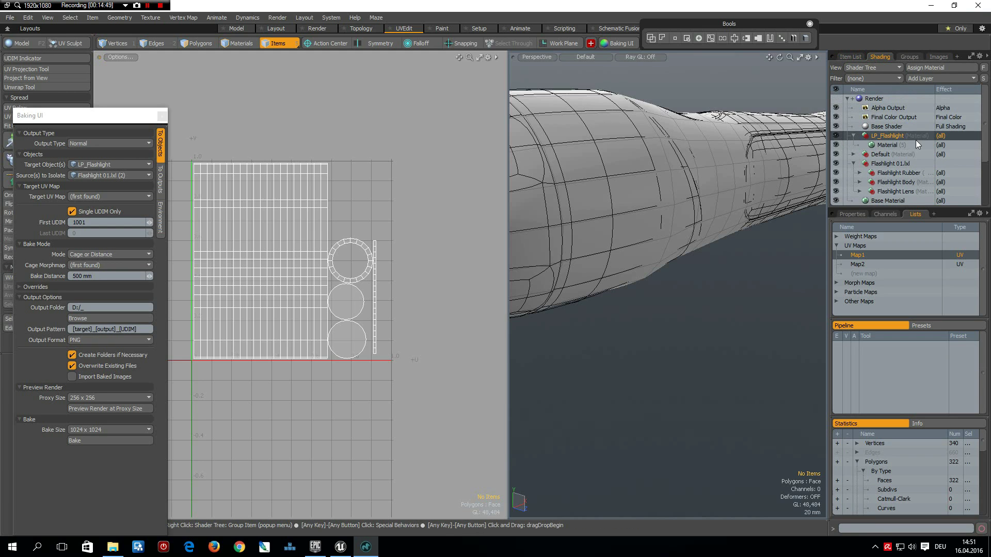
{"action": "left_click", "coordinate": [920, 79]}
{"action": "left_click", "coordinate": [850, 81]}
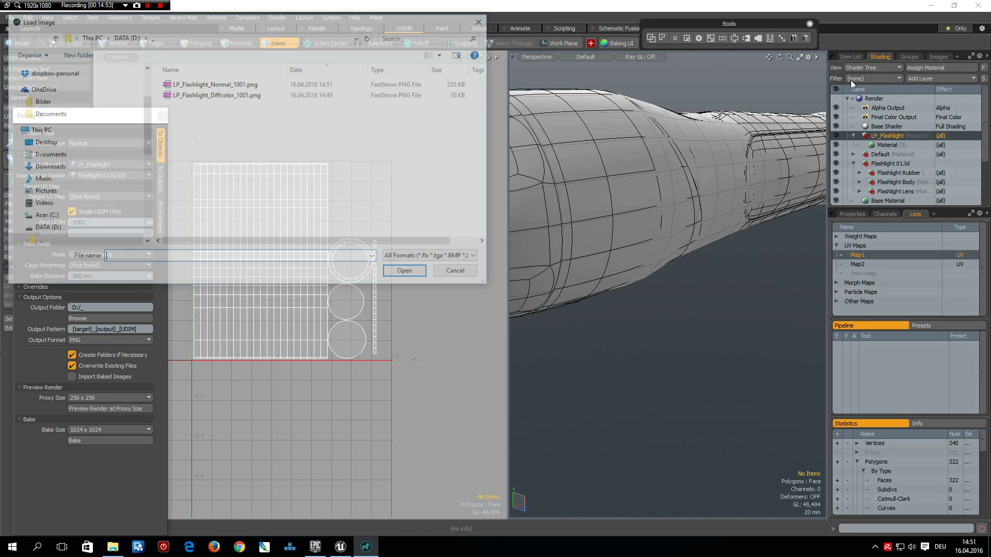
{"action": "left_click", "coordinate": [213, 96]}
{"action": "left_click", "coordinate": [407, 274]}
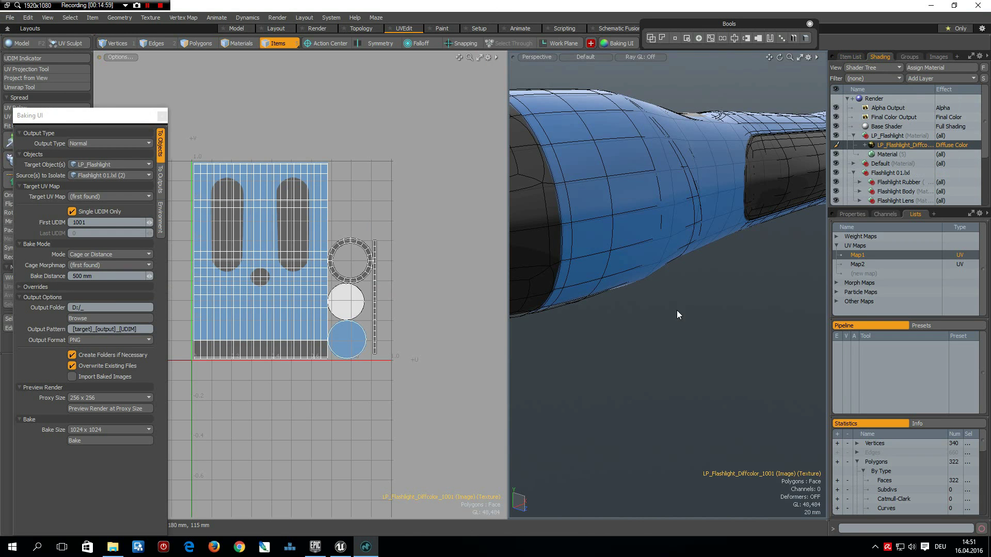
{"action": "left_click_drag", "start_coordinate": [676, 309], "coordinate": [698, 332], "text": "alt"}
Step: Load LP_Flashlight_Normal_1001.png as a new image layer in the LP_Flashlight material
{"action": "left_click", "coordinate": [879, 136]}
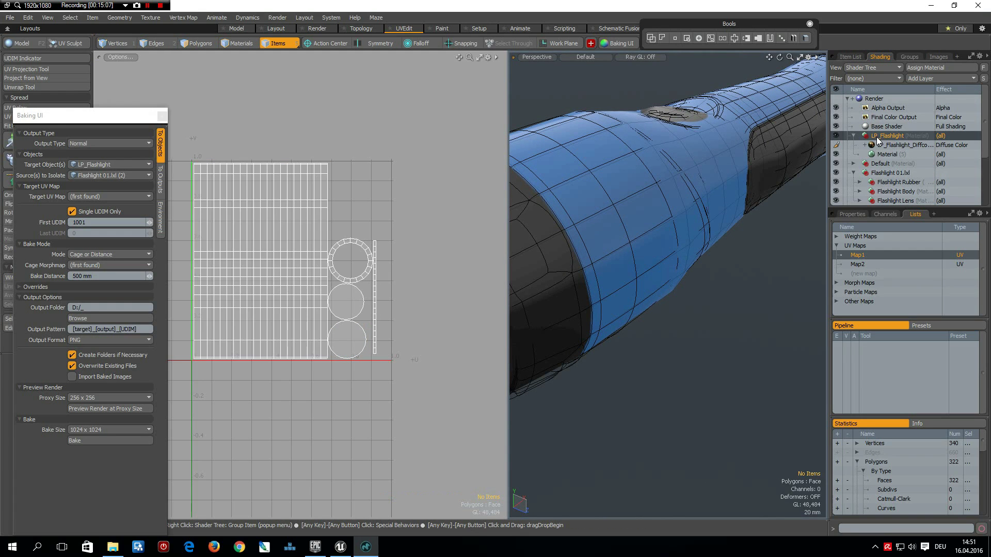
{"action": "left_click", "coordinate": [934, 78]}
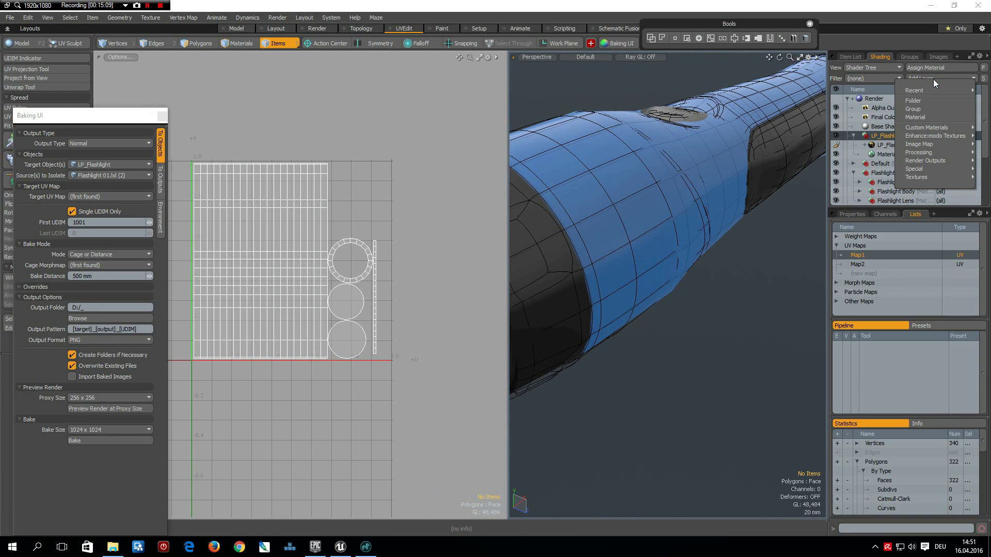
{"action": "left_click", "coordinate": [863, 87]}
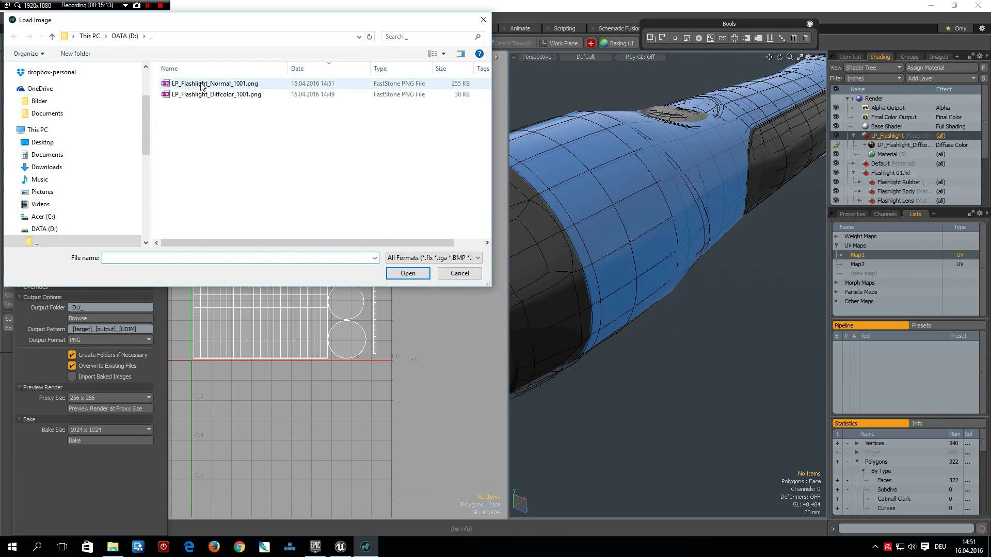
{"action": "left_click", "coordinate": [212, 85]}
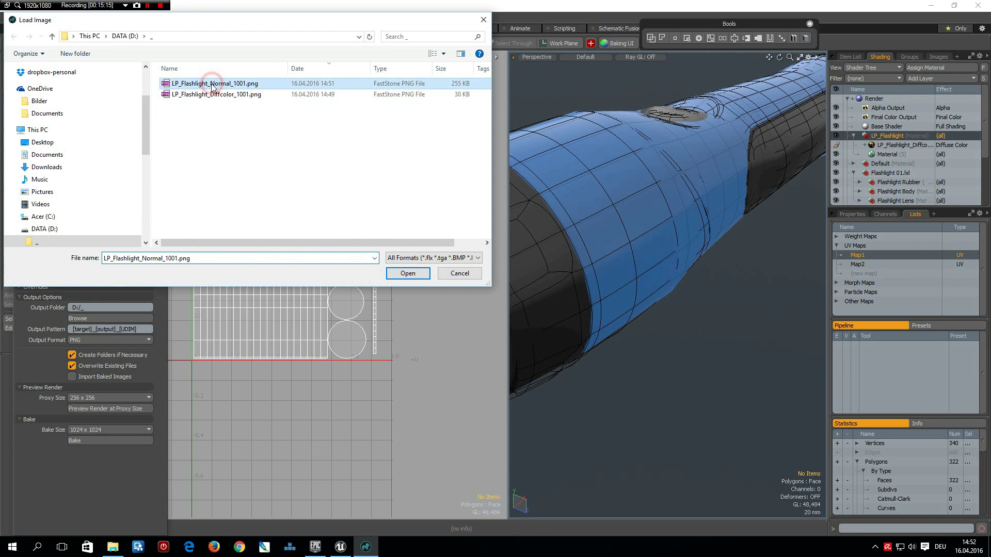
{"action": "left_click", "coordinate": [403, 275]}
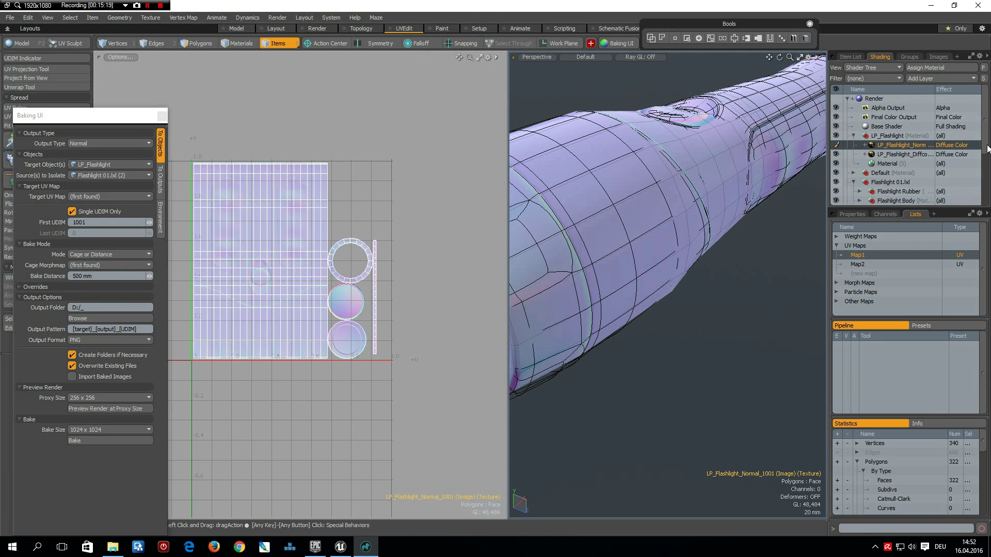
Step: Set the new image layer's effect to Normal and check the shaded surface
{"action": "left_click", "coordinate": [950, 144]}
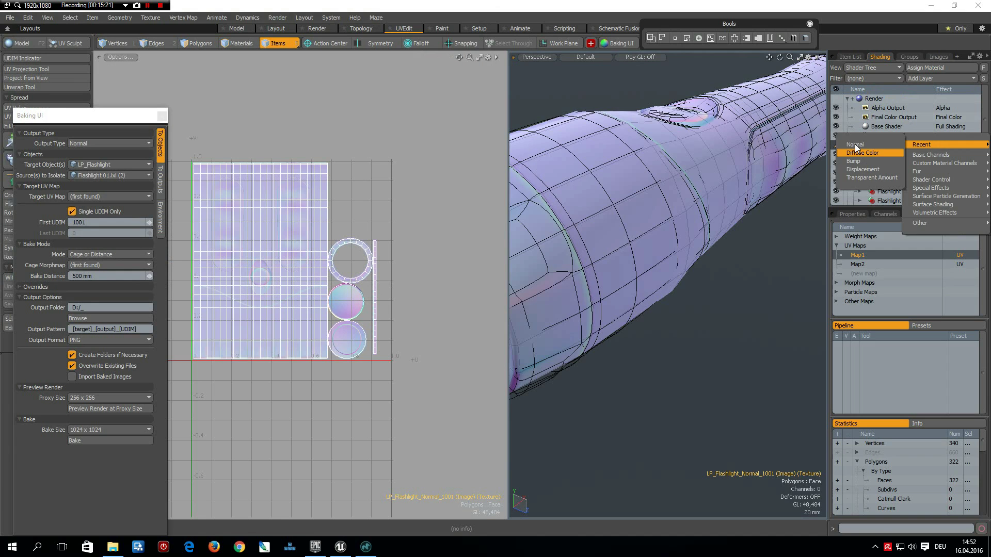
{"action": "left_click", "coordinate": [855, 145]}
{"action": "mouse_move", "coordinate": [751, 166]}
{"action": "left_mouse_down", "text": "alt"}
{"action": "mouse_move", "coordinate": [628, 177]}
{"action": "mouse_move", "coordinate": [555, 161]}
{"action": "mouse_move", "coordinate": [818, 67]}
{"action": "left_mouse_up", "text": "alt"}
{"action": "left_click", "coordinate": [851, 57]}
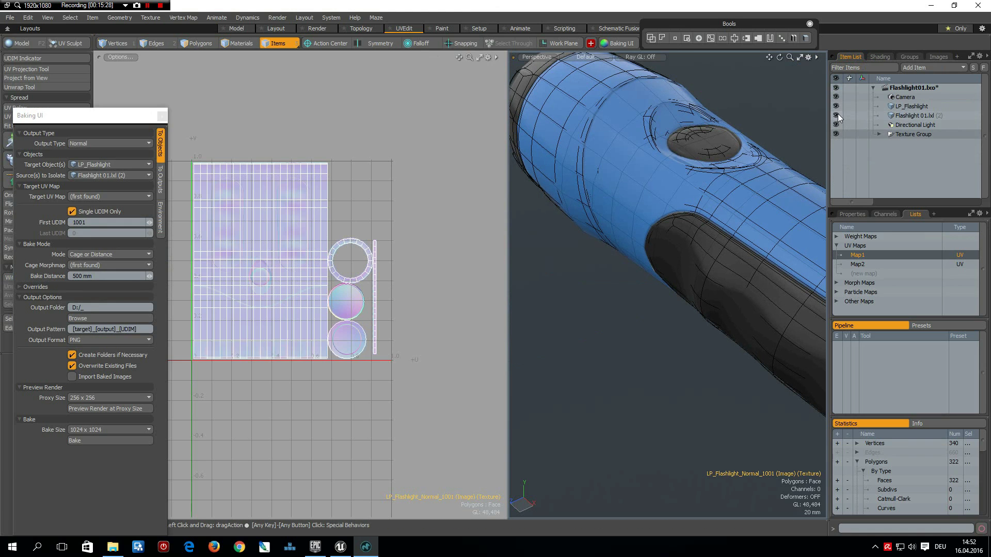
Step: Hide Flashlight 01.lxl and inspect the normal-mapped low-poly flashlight from several angles
{"action": "left_click", "coordinate": [836, 115]}
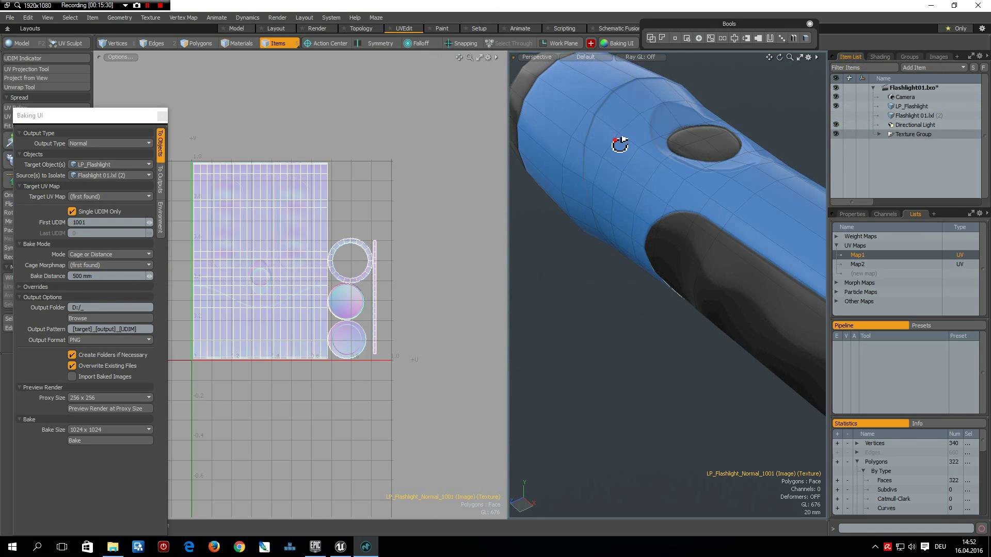
{"action": "left_click_drag", "start_coordinate": [619, 142], "coordinate": [617, 241], "text": "alt"}
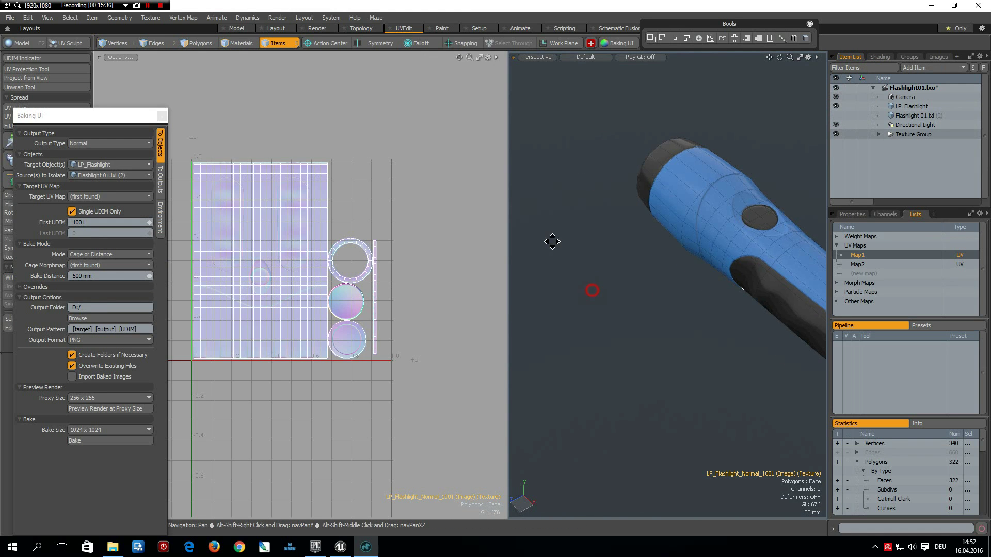
{"action": "left_click_drag", "start_coordinate": [551, 241], "coordinate": [566, 196], "text": "alt+shift"}
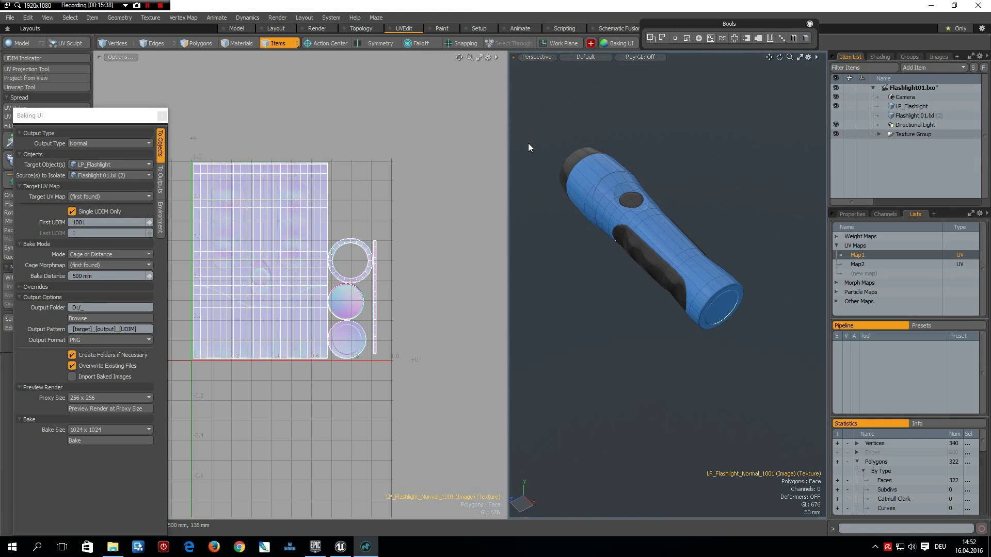
{"action": "key", "text": "3"}
{"action": "right_click_drag", "start_coordinate": [540, 111], "coordinate": [768, 441]}
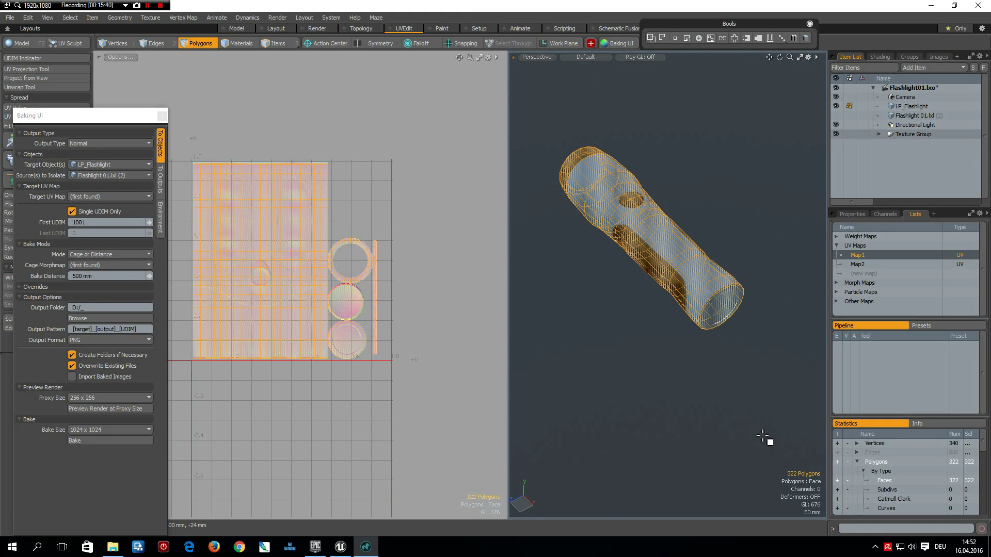
{"action": "left_click", "coordinate": [663, 374]}
{"action": "left_click_drag", "start_coordinate": [676, 237], "coordinate": [586, 237], "text": "alt"}
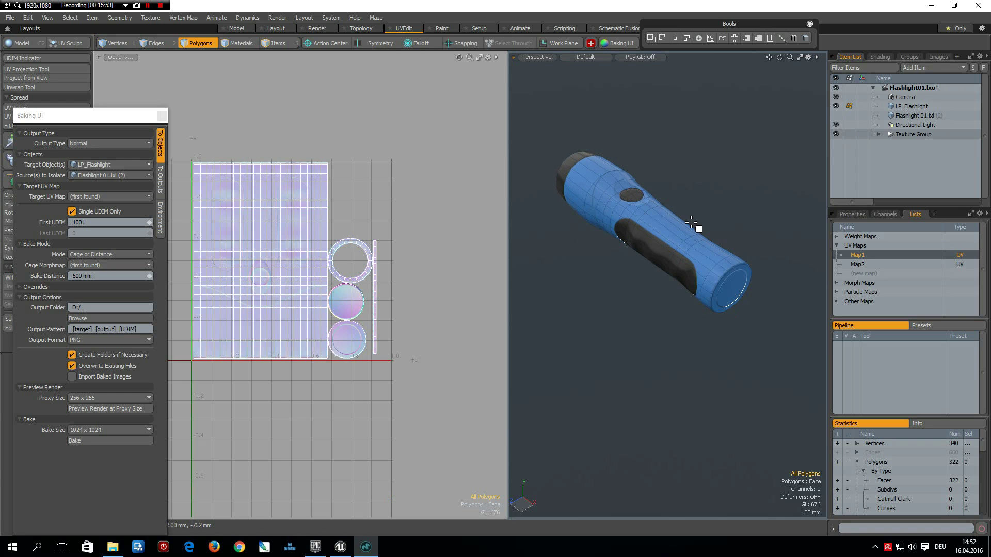
{"action": "left_click_drag", "start_coordinate": [655, 222], "coordinate": [659, 261], "text": "alt"}
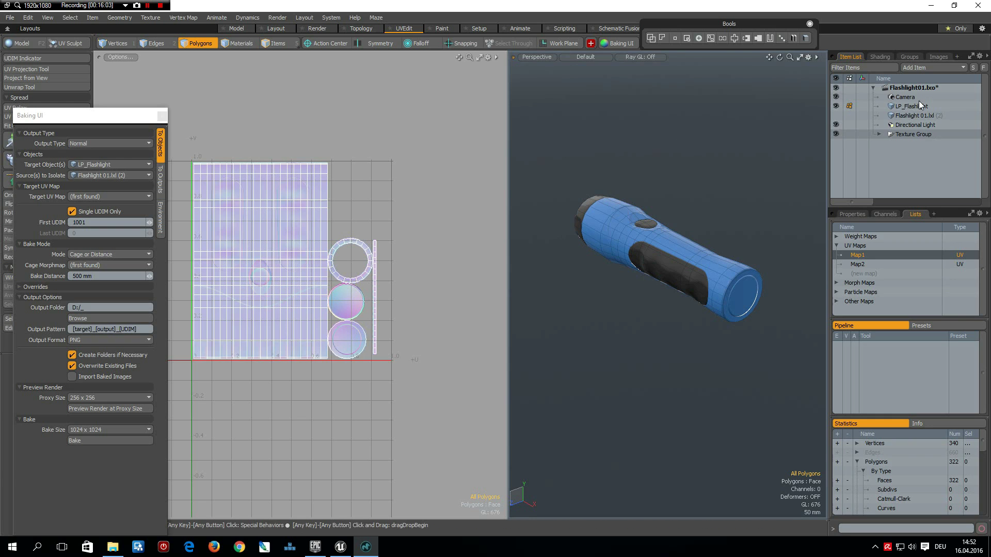
Step: Set the tangent vector type of the Normal_1001 and Diffcolor_1001 images to dPdu, Cross Product
{"action": "left_click", "coordinate": [880, 133]}
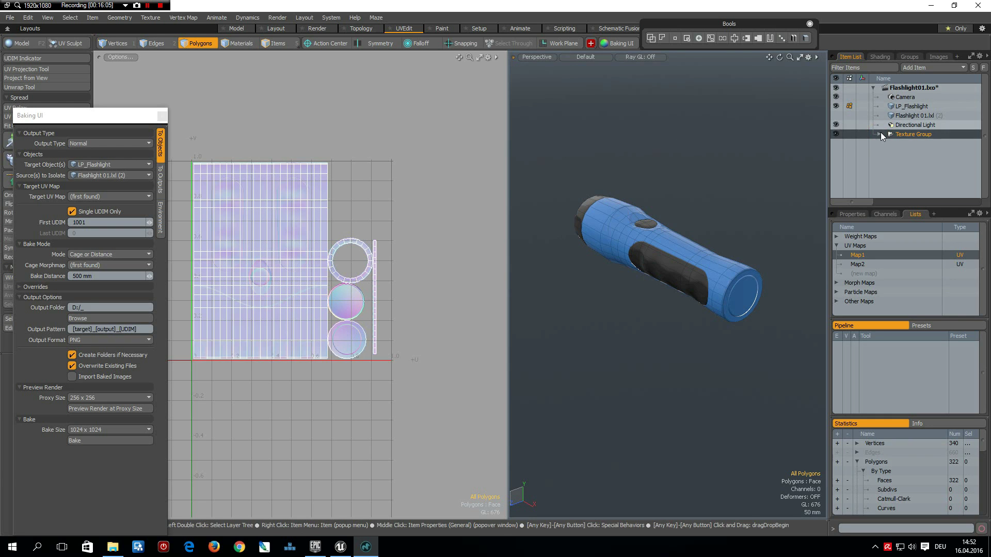
{"action": "left_click", "coordinate": [881, 134]}
{"action": "left_click", "coordinate": [917, 146]}
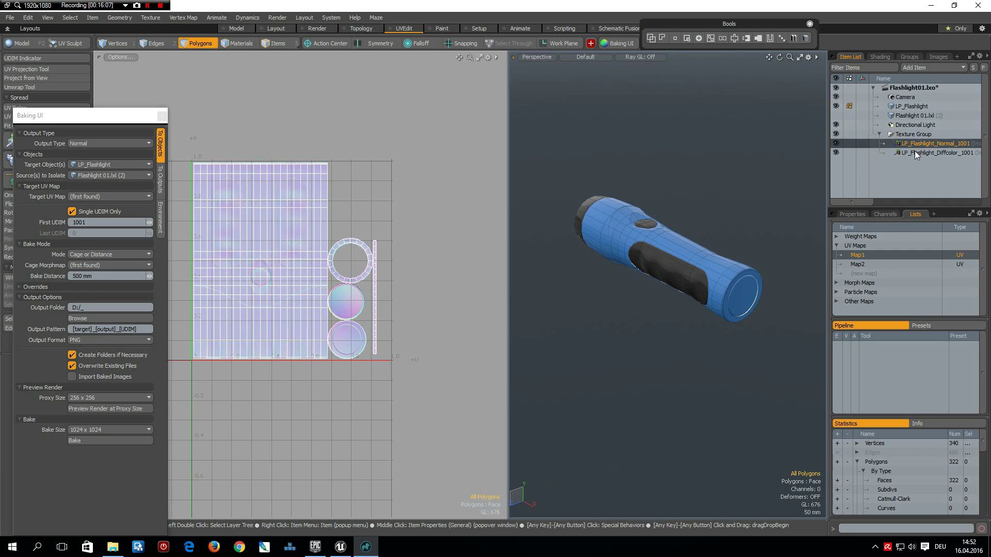
{"action": "left_click", "coordinate": [912, 153], "text": "shift"}
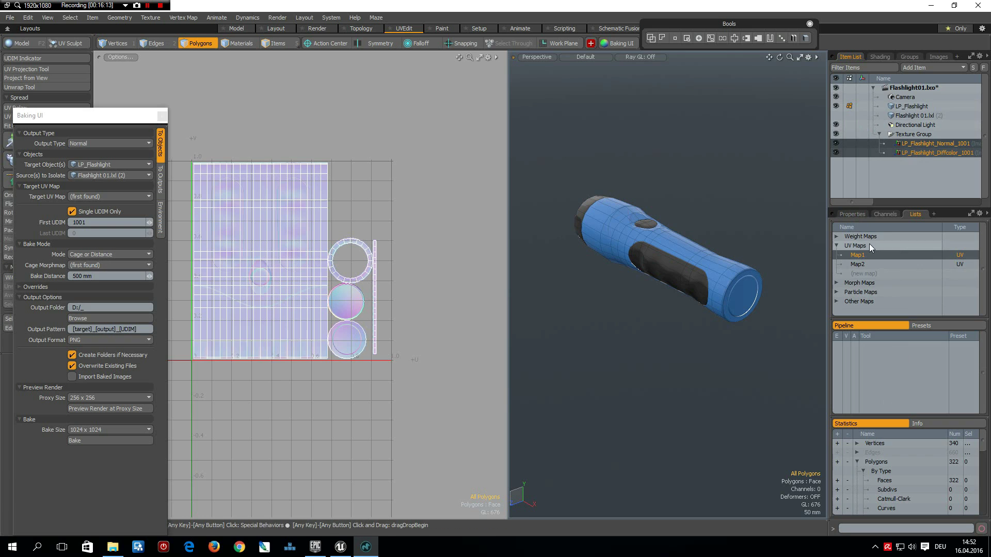
{"action": "left_click", "coordinate": [852, 214]}
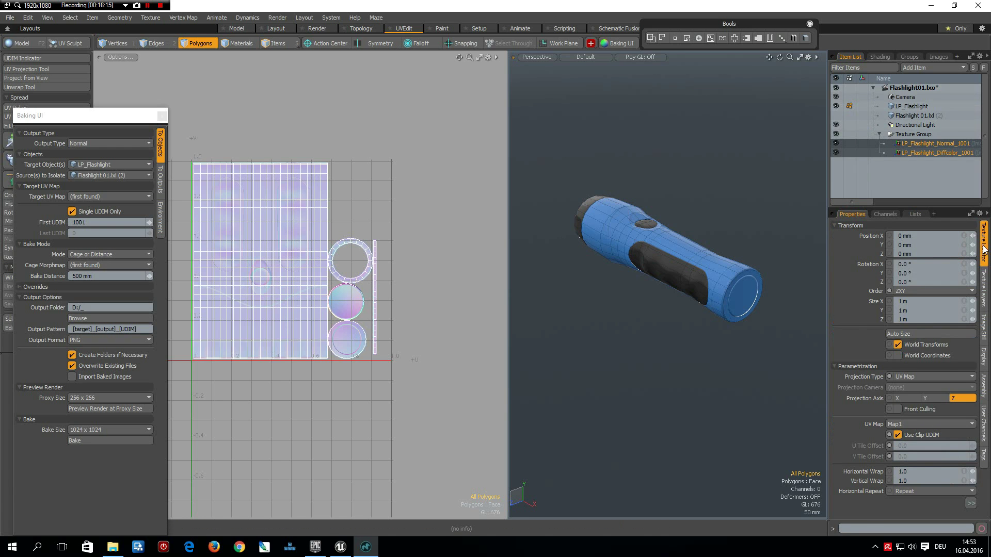
{"action": "left_click", "coordinate": [971, 503]}
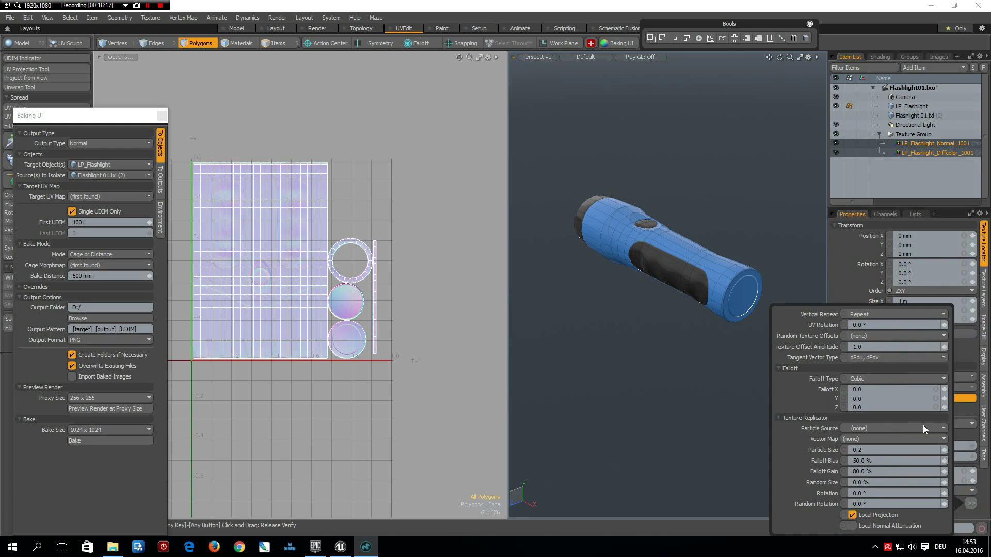
{"action": "left_click", "coordinate": [869, 358]}
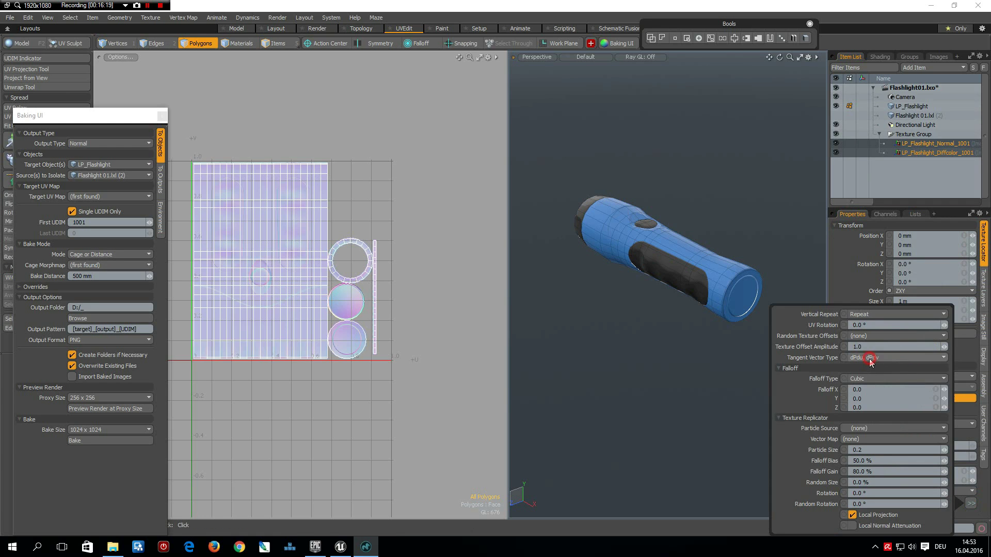
{"action": "left_click", "coordinate": [871, 367]}
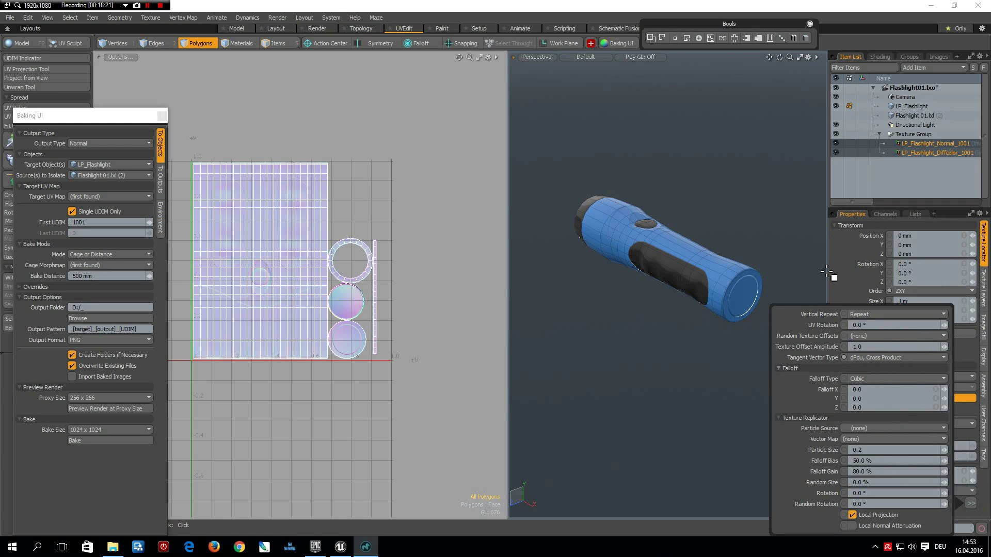
{"action": "left_click", "coordinate": [730, 165]}
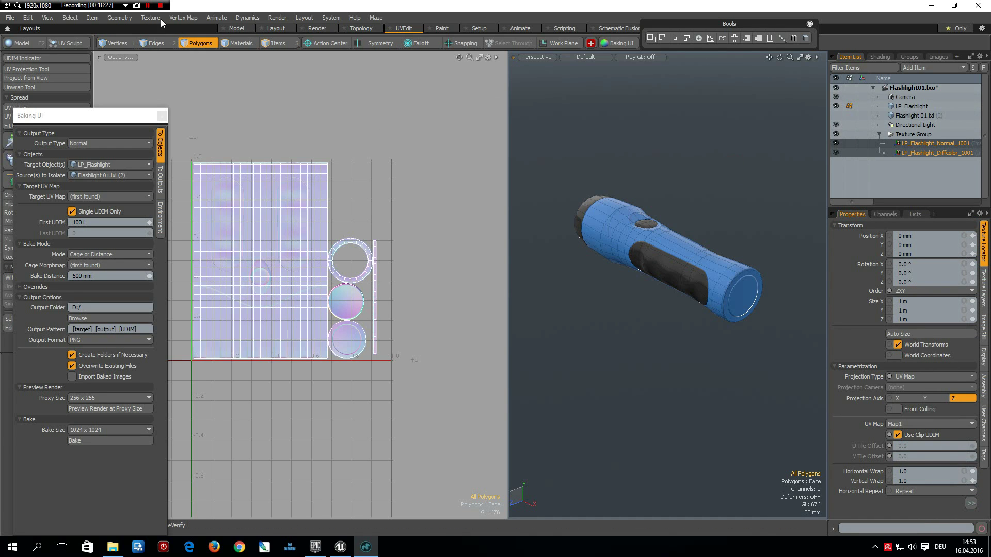
Step: Select LP_Flashlight, create its Mikk tangent basis, and close the Baking UI window
{"action": "left_click", "coordinate": [180, 18]}
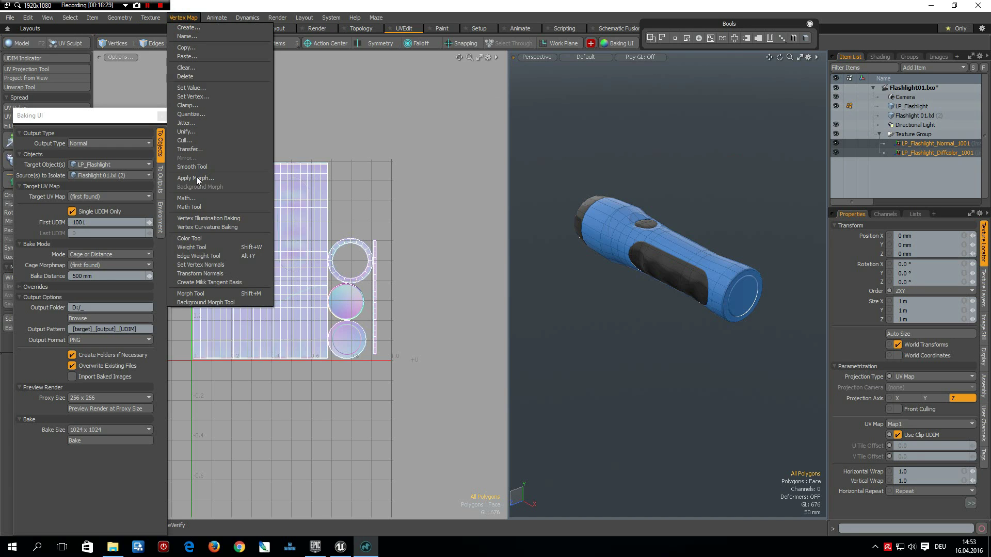
{"action": "left_click", "coordinate": [204, 282]}
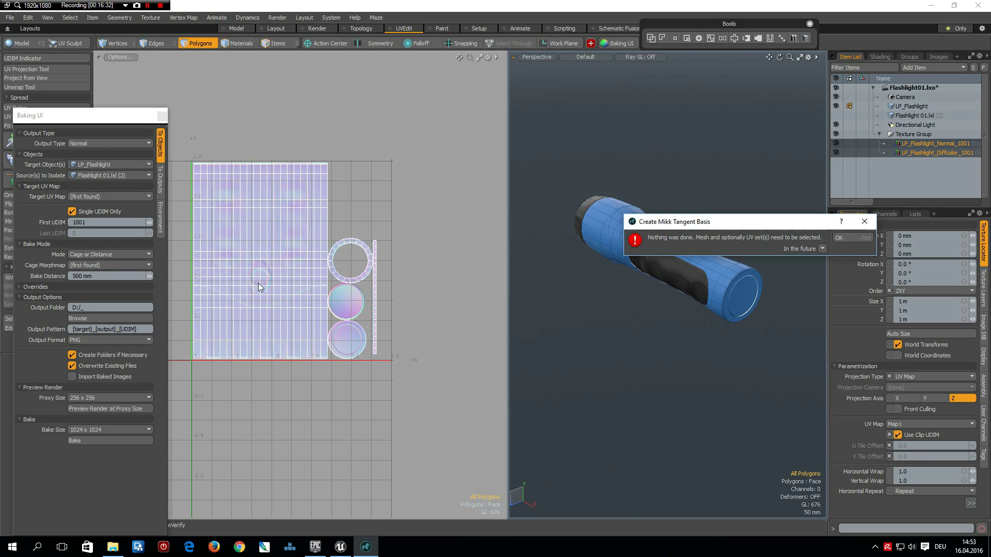
{"action": "left_click", "coordinate": [839, 237]}
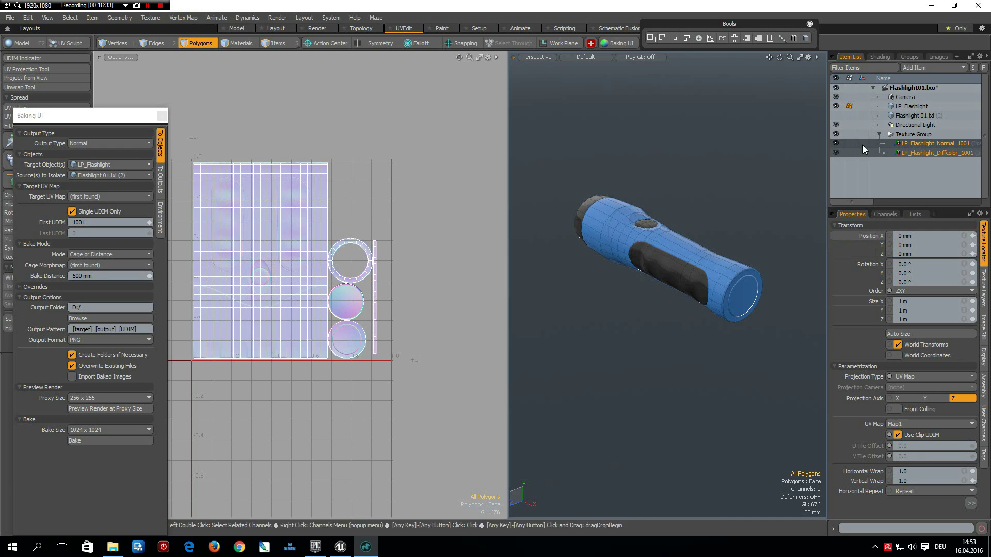
{"action": "left_click", "coordinate": [906, 106]}
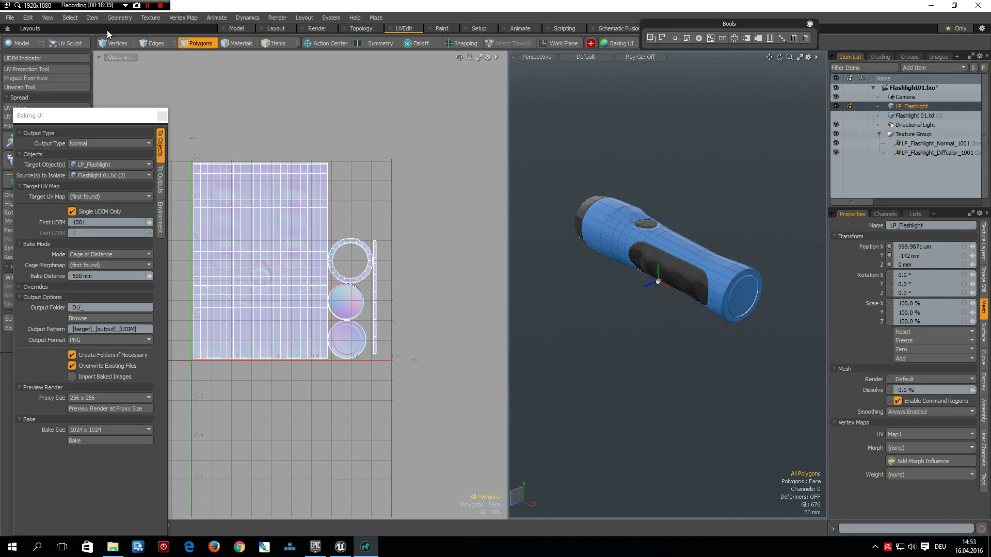
{"action": "left_click", "coordinate": [184, 17]}
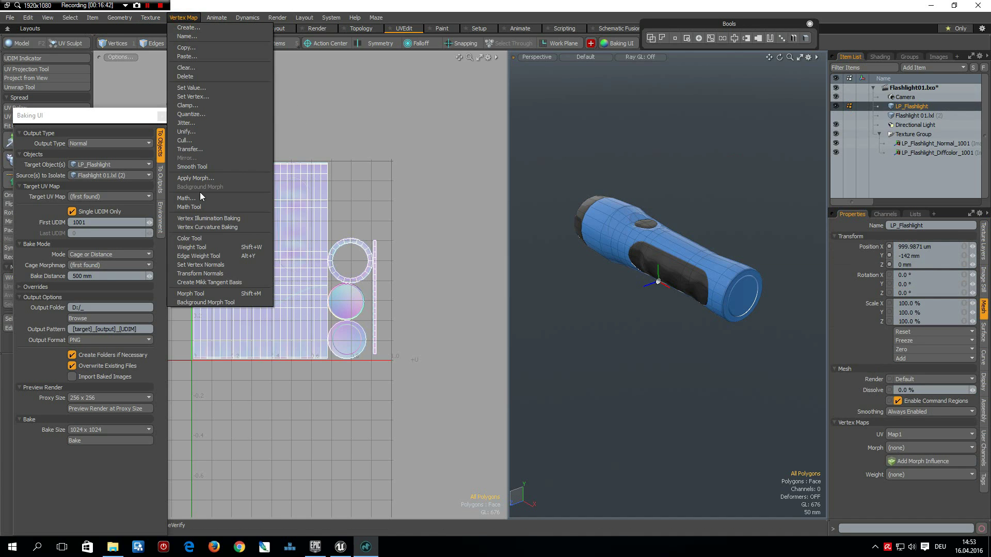
{"action": "left_click", "coordinate": [214, 282]}
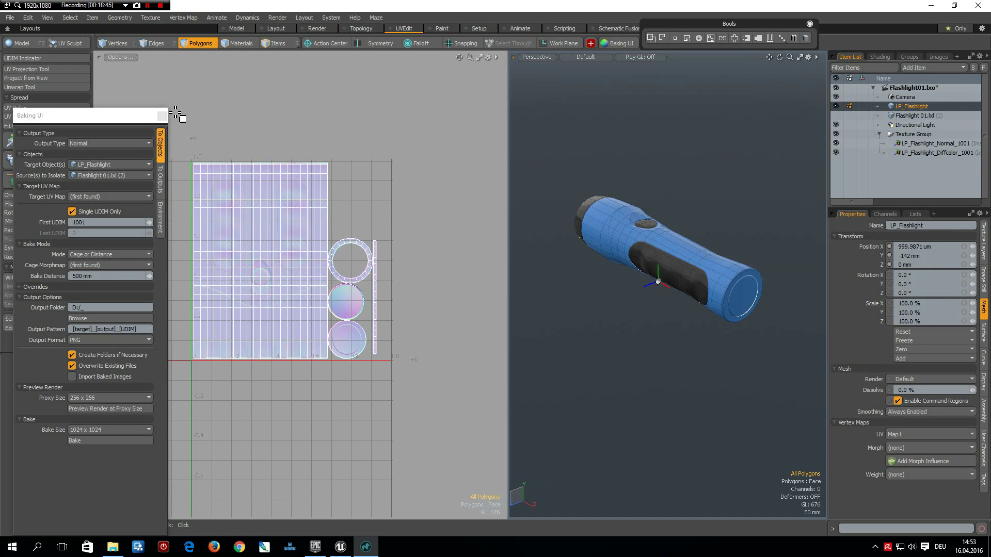
{"action": "left_click", "coordinate": [162, 117]}
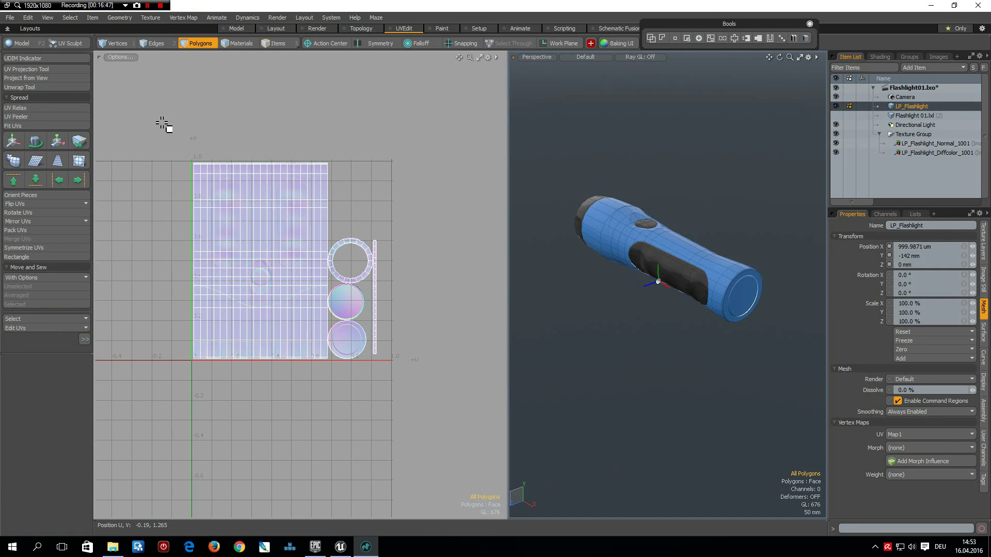
Step: Export the scene as Flashlight01.fbx in Autodesk FBX 2013 format
{"action": "left_click", "coordinate": [11, 17]}
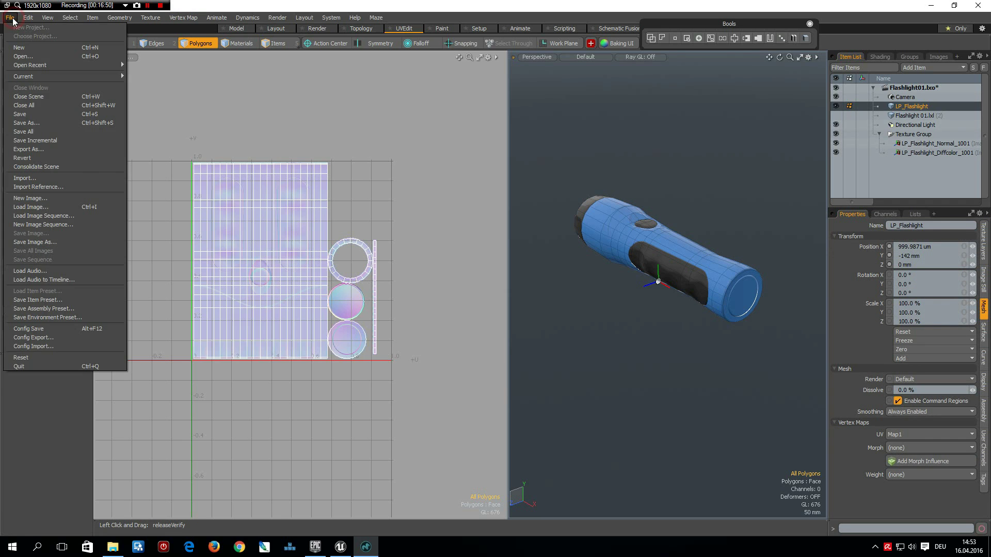
{"action": "left_click", "coordinate": [42, 151]}
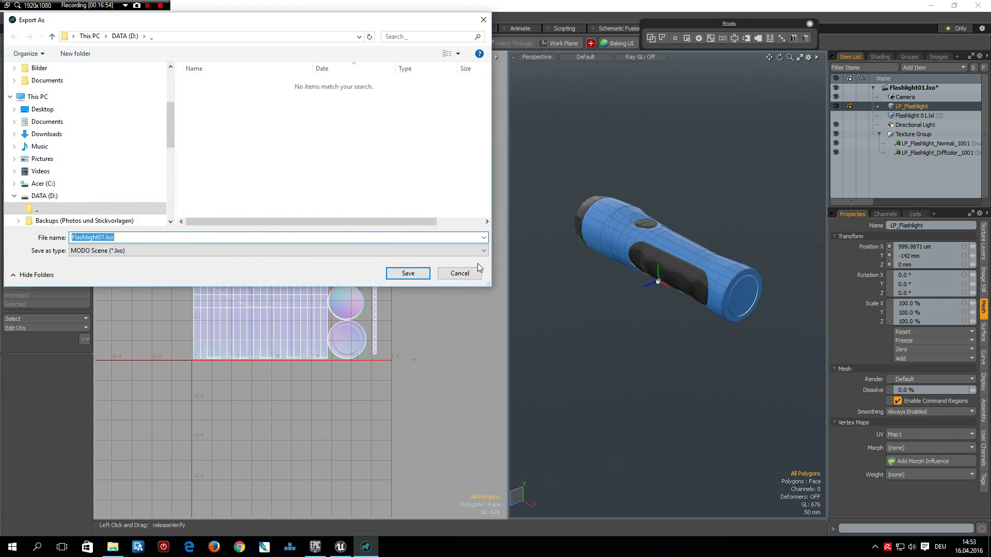
{"action": "left_click", "coordinate": [461, 251]}
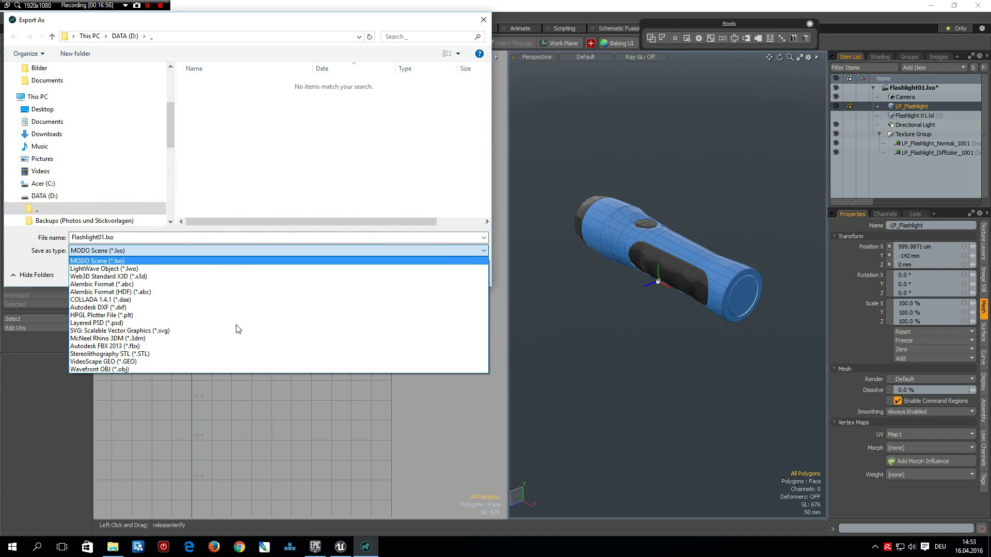
{"action": "left_click", "coordinate": [144, 347]}
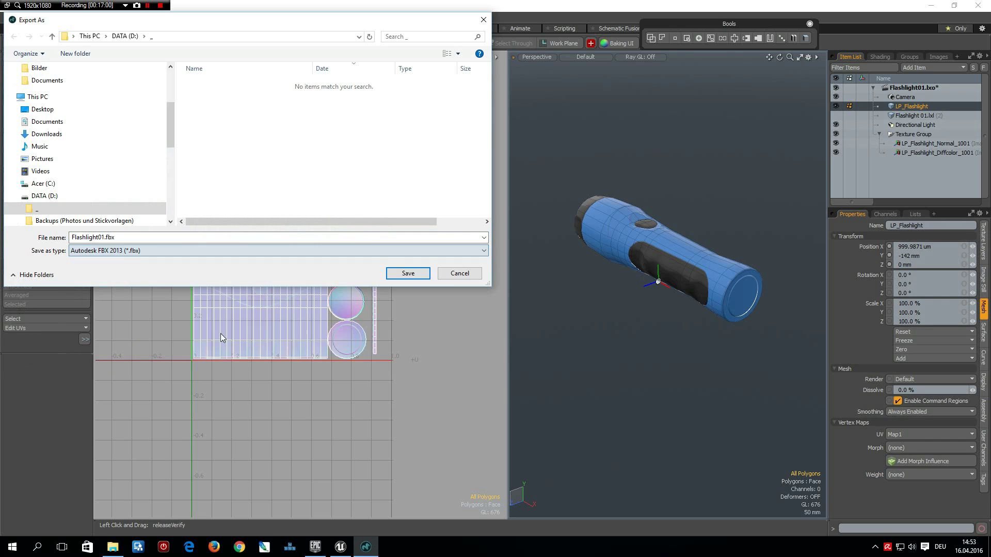
{"action": "left_click", "coordinate": [419, 273]}
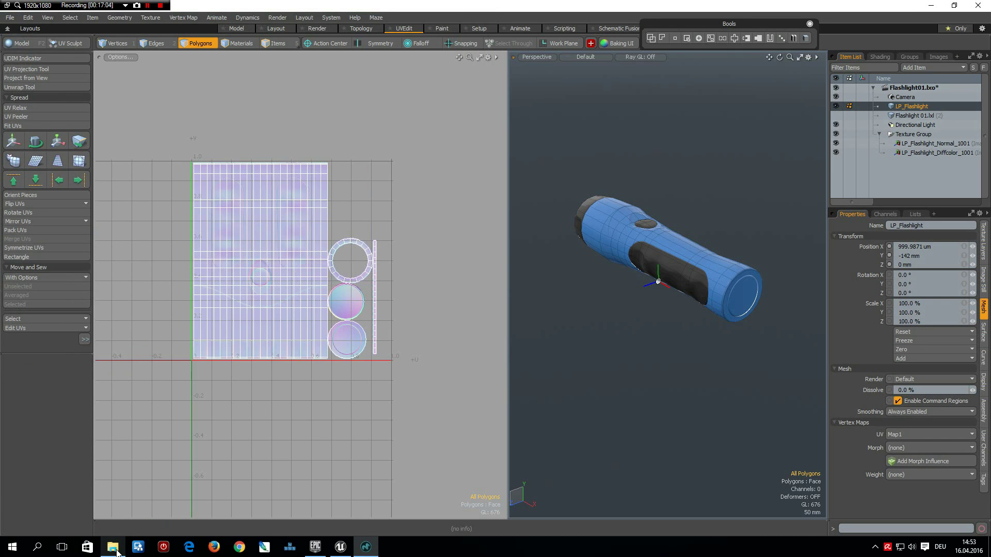
Step: In Unreal, import Flashlight01.fbx into StaticMeshes with its materials and textures
{"action": "left_click", "coordinate": [345, 549]}
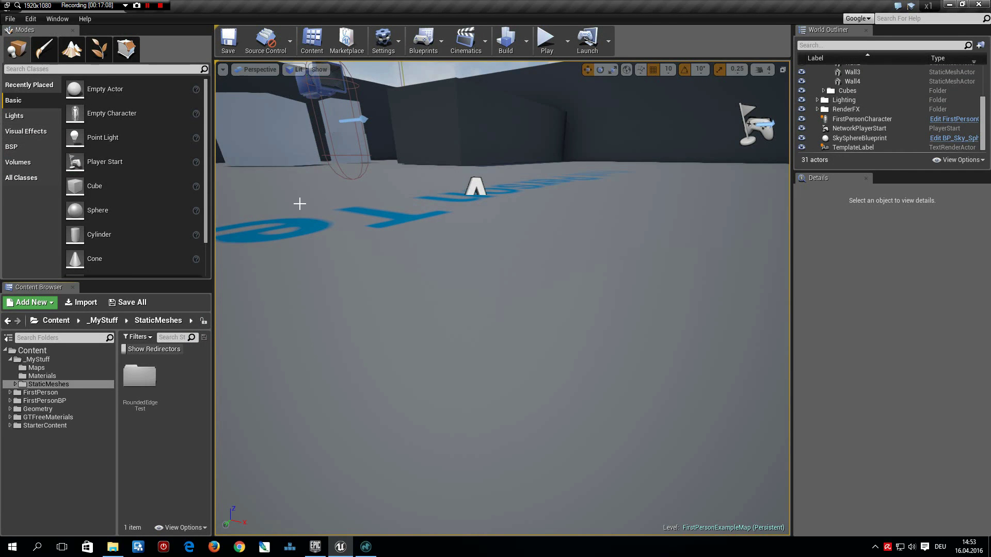
{"action": "left_click", "coordinate": [86, 303]}
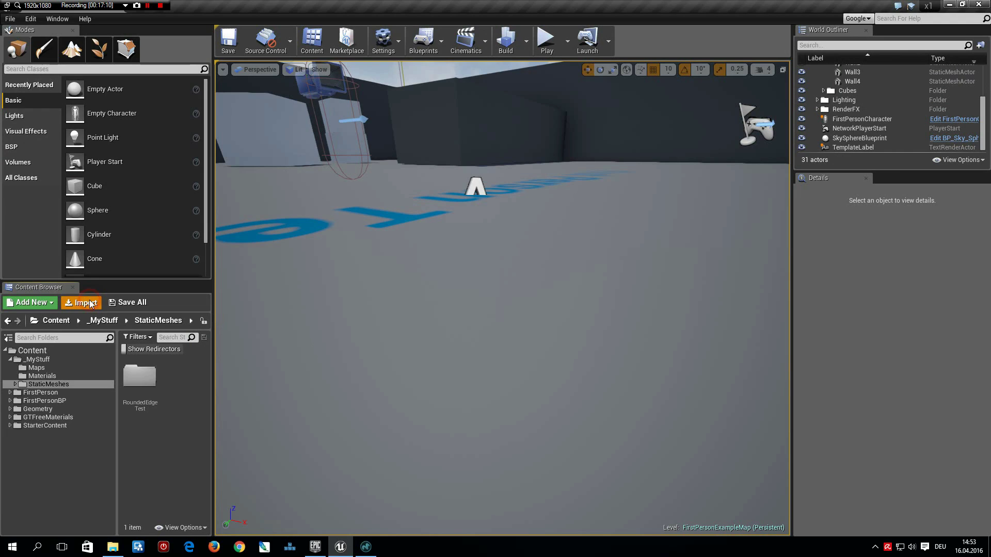
{"action": "left_click", "coordinate": [201, 72]}
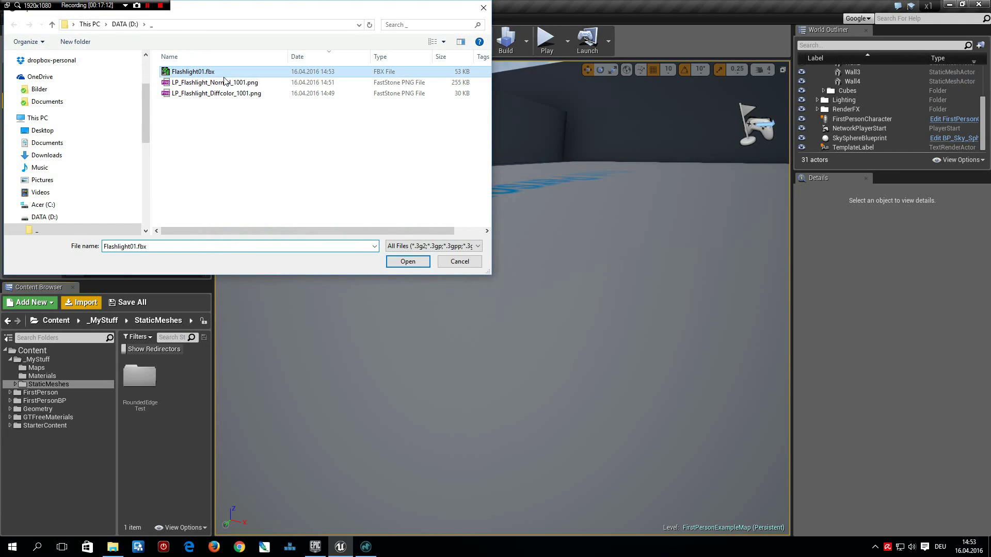
{"action": "left_click", "coordinate": [407, 262]}
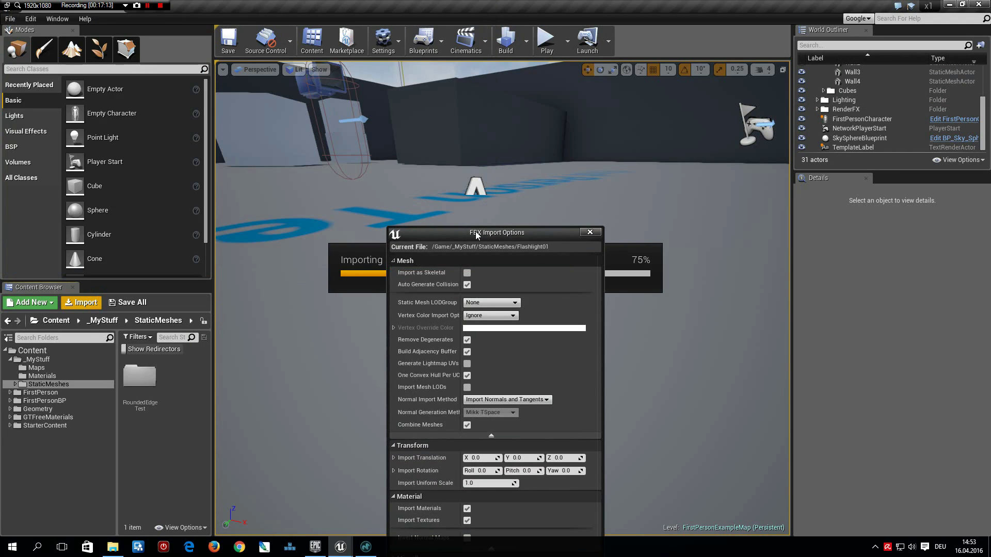
{"action": "left_click_drag", "start_coordinate": [480, 233], "coordinate": [475, 118]}
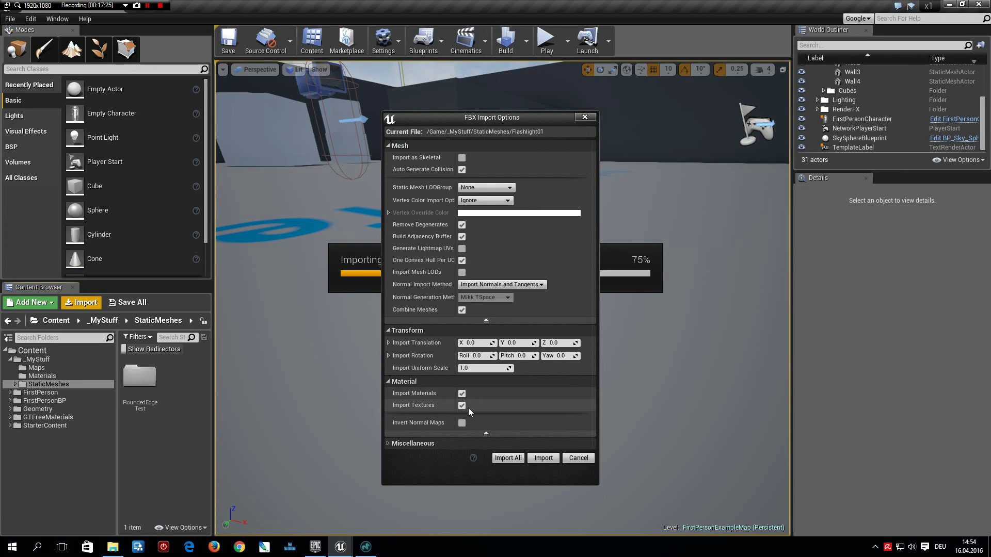
{"action": "left_click", "coordinate": [545, 457]}
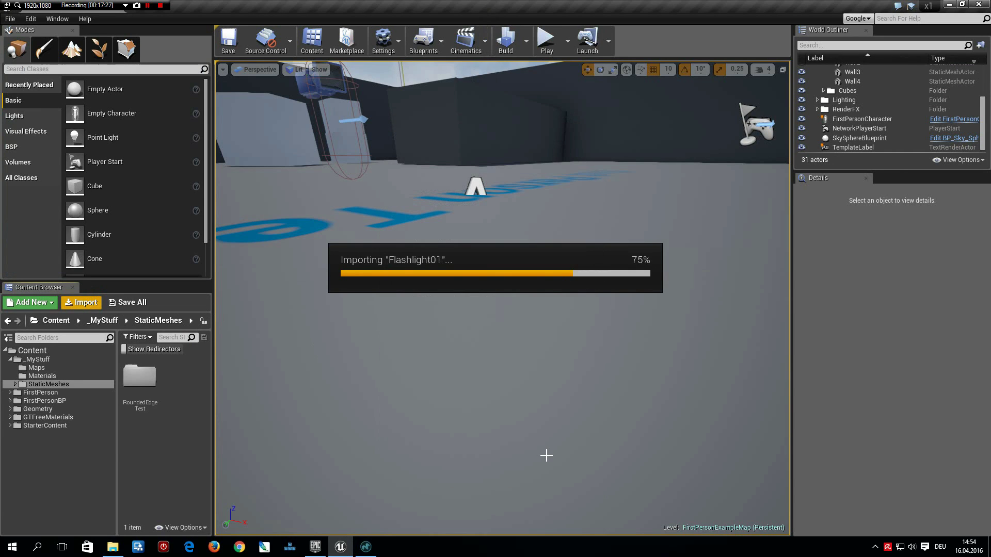
{"action": "mouse_move", "coordinate": [194, 368]}
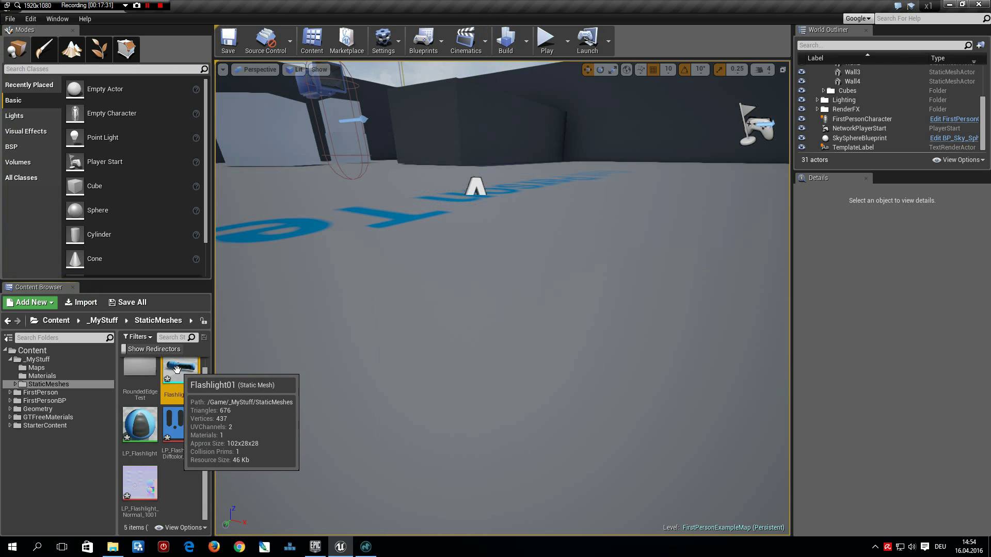
Step: Drag Flashlight01 into the level, inspect it, and select its Static Mesh asset in Details
{"action": "left_click_drag", "start_coordinate": [177, 369], "coordinate": [500, 312]}
{"action": "mouse_move", "coordinate": [354, 287]}
{"action": "right_mouse_down"}
{"action": "mouse_move", "coordinate": [361, 273]}
{"action": "mouse_move", "coordinate": [354, 287]}
{"action": "right_mouse_up"}
{"action": "scroll", "coordinate": [383, 302], "scroll_direction": "down", "scroll_amount": 5}
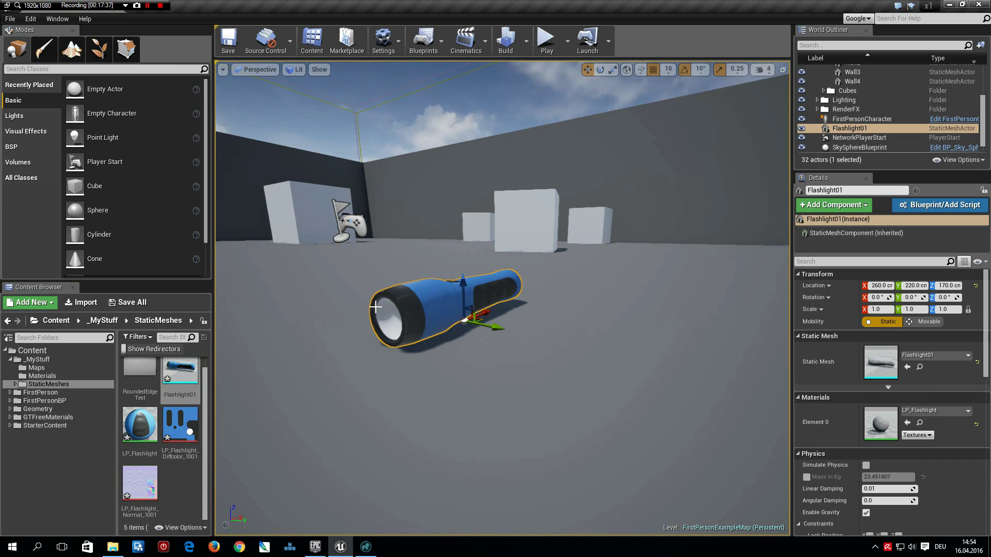
{"action": "scroll", "coordinate": [316, 329], "scroll_direction": "up", "scroll_amount": 5}
{"action": "right_click_drag", "start_coordinate": [362, 284], "coordinate": [333, 285]}
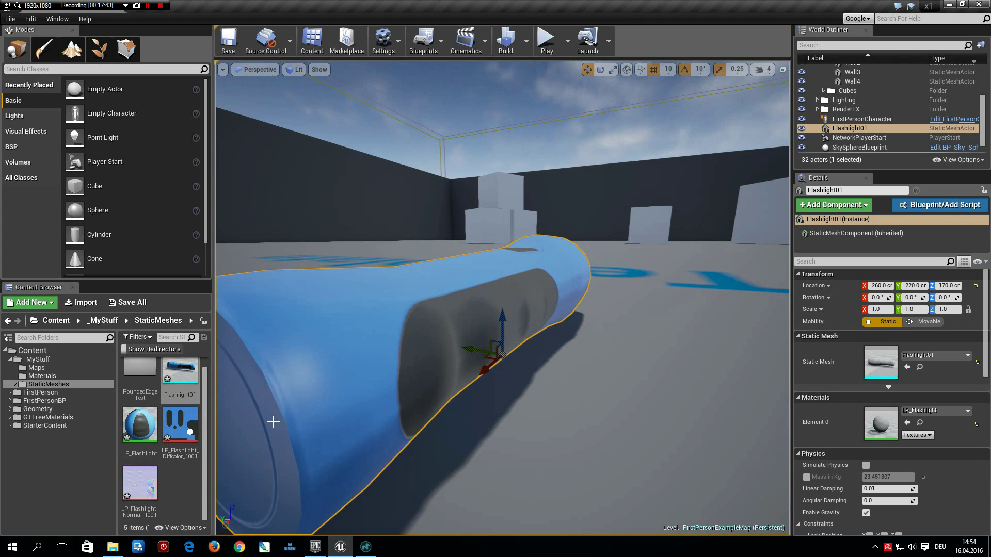
{"action": "mouse_move", "coordinate": [274, 422]}
{"action": "right_mouse_down"}
{"action": "mouse_move", "coordinate": [289, 392]}
{"action": "mouse_move", "coordinate": [278, 397]}
{"action": "mouse_move", "coordinate": [315, 380]}
{"action": "mouse_move", "coordinate": [277, 425]}
{"action": "right_mouse_up"}
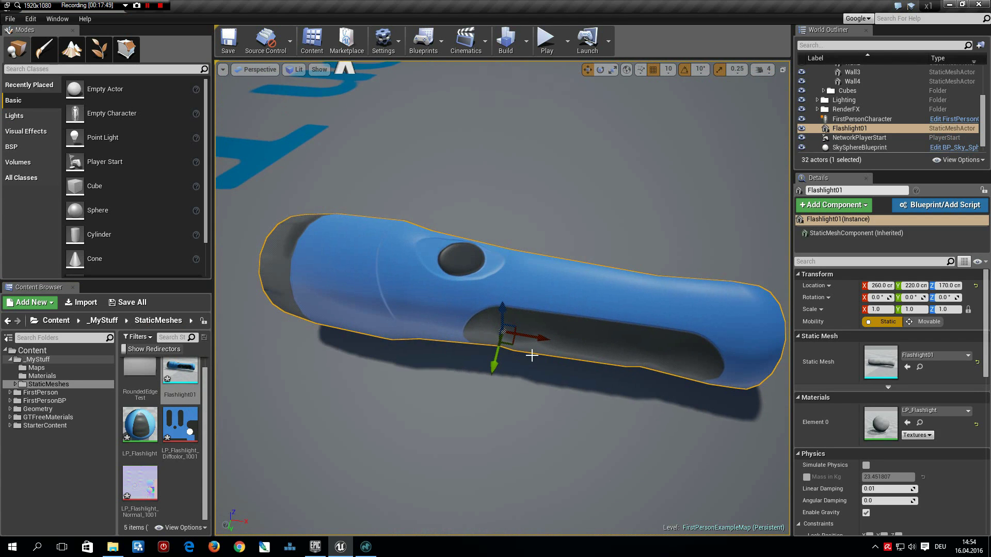
{"action": "left_click", "coordinate": [885, 360]}
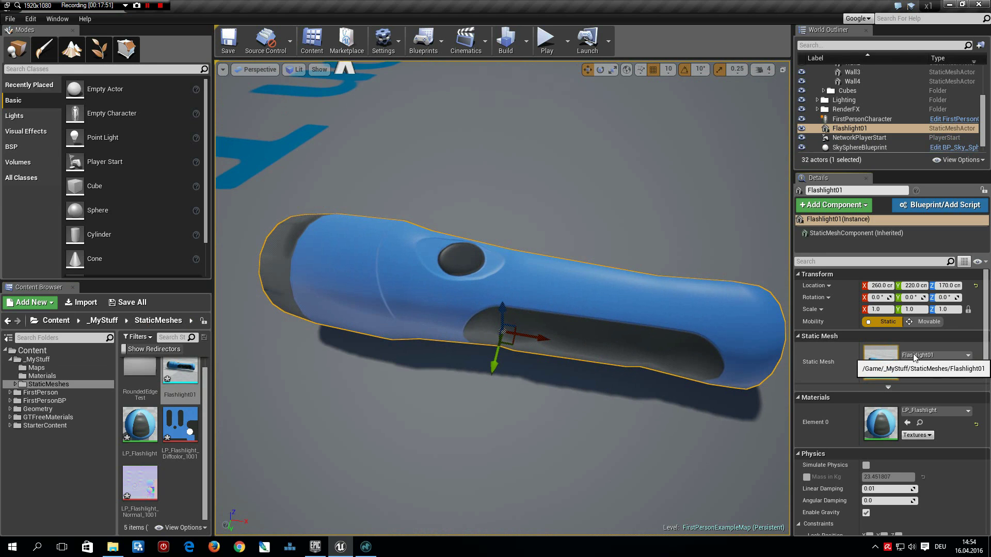
Step: Open Flashlight01 in the Static Mesh Editor, set Light Map Resolution to 128, then close it
{"action": "double_click", "coordinate": [888, 356]}
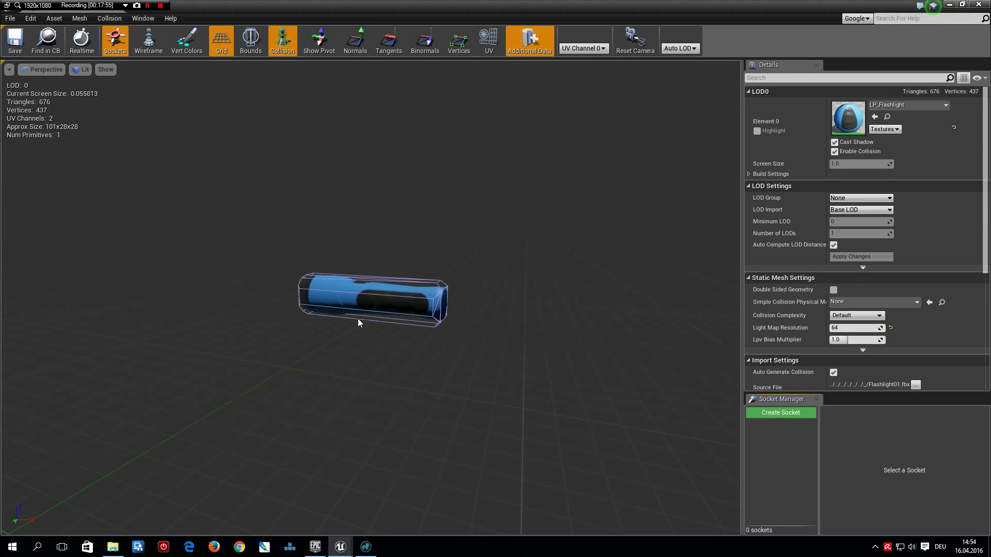
{"action": "scroll", "coordinate": [358, 318], "scroll_direction": "up", "scroll_amount": 5}
{"action": "scroll", "coordinate": [355, 322], "scroll_direction": "down", "scroll_amount": 3}
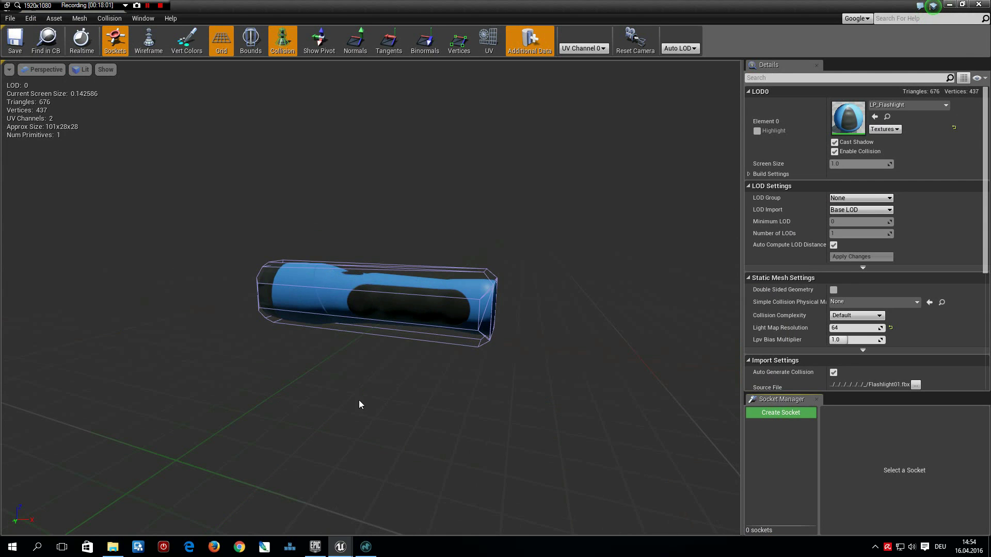
{"action": "mouse_move", "coordinate": [430, 343]}
{"action": "left_mouse_down"}
{"action": "mouse_move", "coordinate": [361, 351]}
{"action": "mouse_move", "coordinate": [425, 334]}
{"action": "left_mouse_up"}
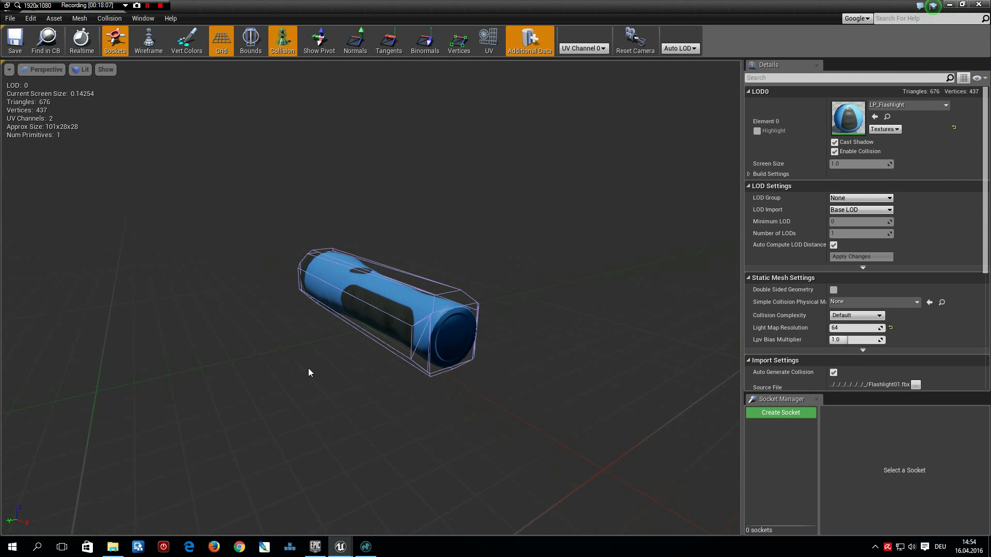
{"action": "left_click_drag", "start_coordinate": [426, 334], "coordinate": [421, 353]}
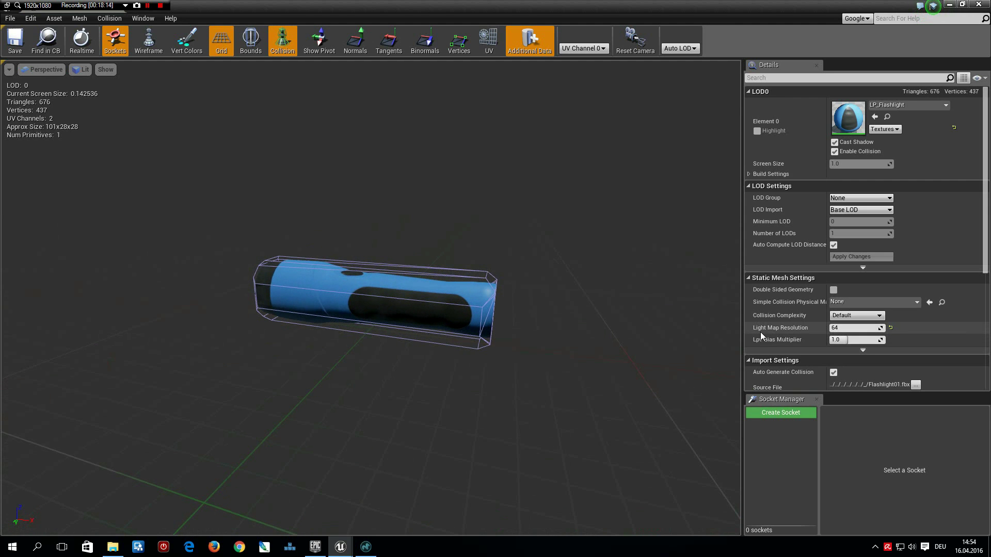
{"action": "left_click", "coordinate": [847, 330]}
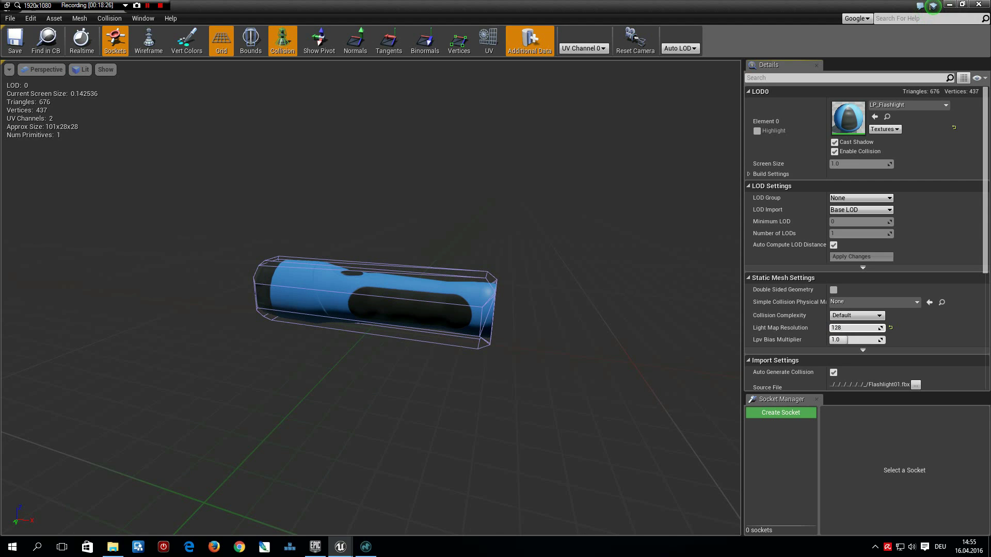
{"action": "left_click", "coordinate": [981, 6]}
Step: Duplicate Flashlight01 along the Y axis into Flashlight2 and Flashlight3, bringing the actor count to 34
{"action": "double_click", "coordinate": [850, 128]}
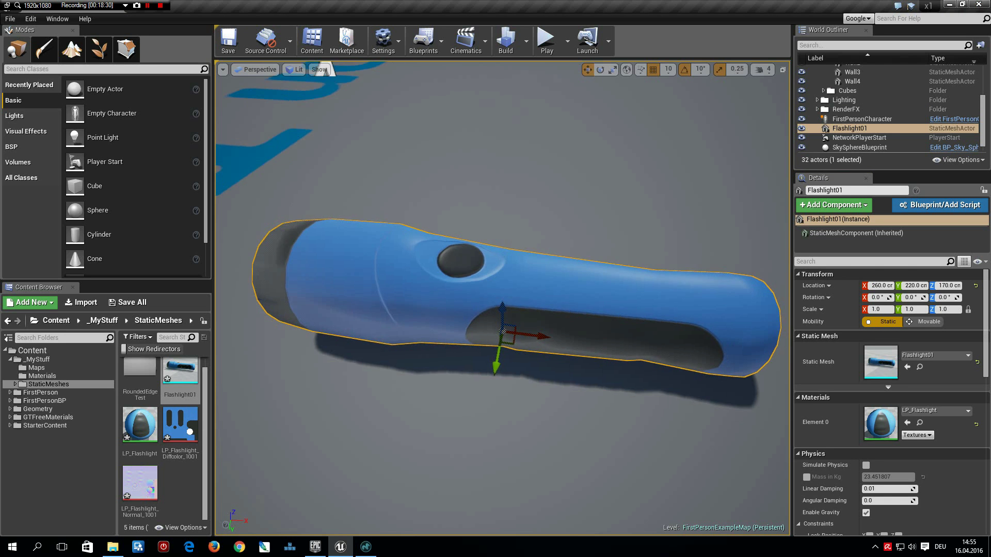
{"action": "left_click_drag", "start_coordinate": [332, 263], "coordinate": [295, 259], "text": "alt"}
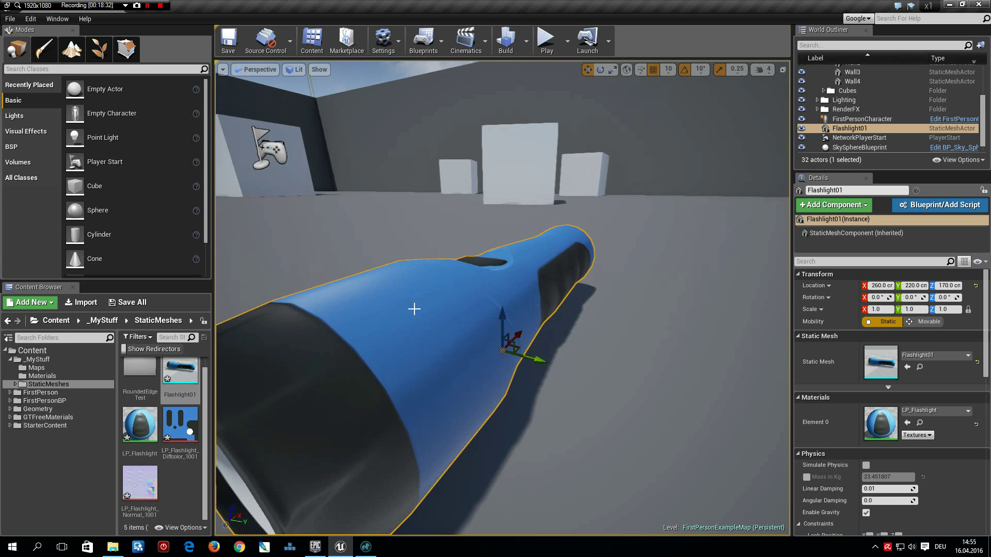
{"action": "scroll", "coordinate": [414, 309], "scroll_direction": "down", "scroll_amount": 5}
{"action": "scroll", "coordinate": [400, 325], "scroll_direction": "up", "scroll_amount": 5}
{"action": "scroll", "coordinate": [389, 351], "scroll_direction": "down", "scroll_amount": 3}
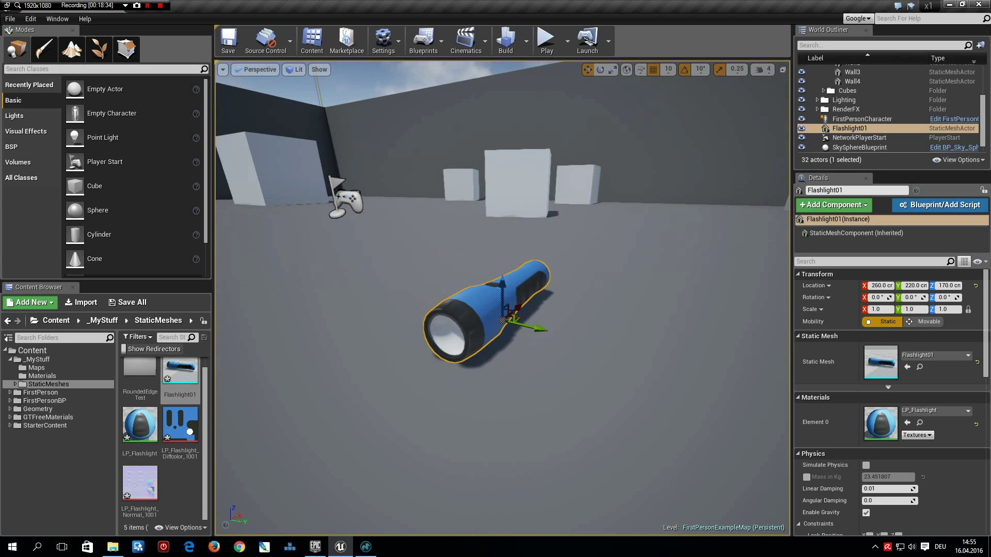
{"action": "left_click_drag", "start_coordinate": [502, 320], "coordinate": [584, 309], "text": "alt"}
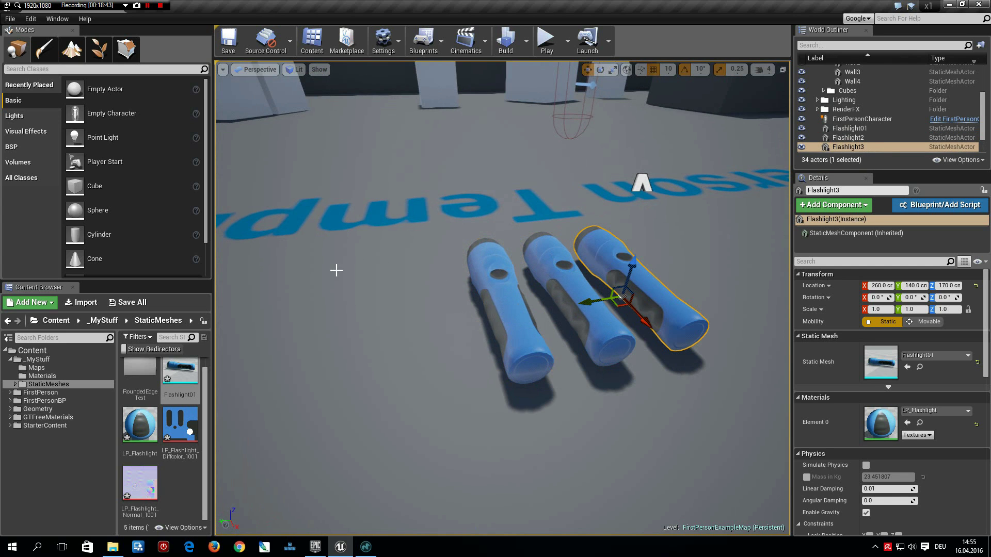
{"action": "left_click_drag", "start_coordinate": [336, 270], "coordinate": [296, 296], "text": "alt"}
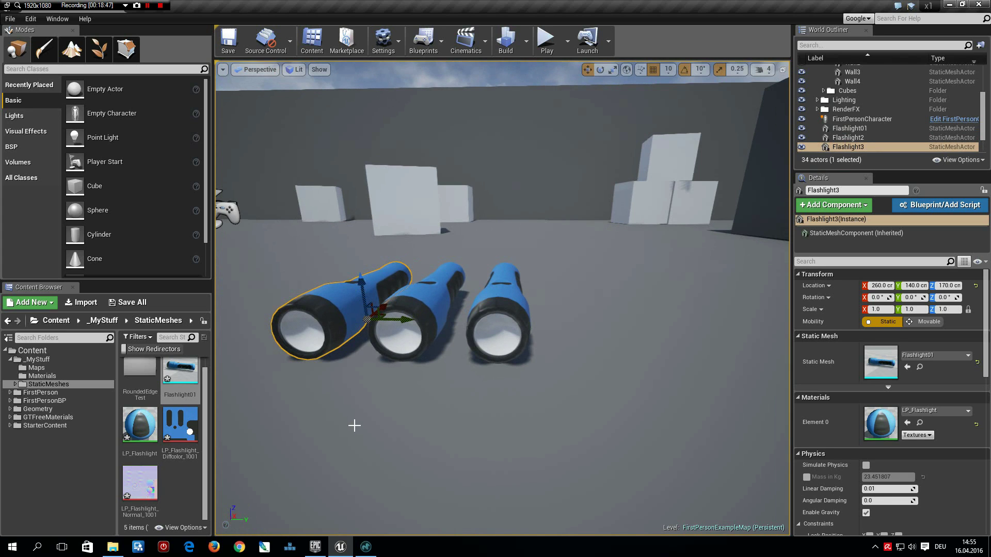